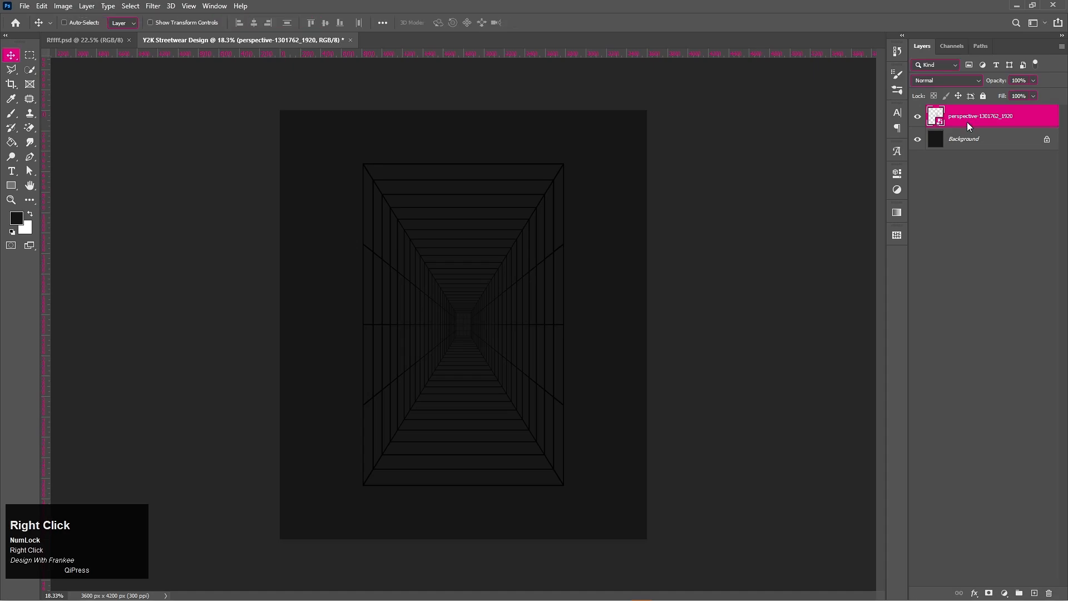
Apply a white Color Overlay layer style to the black perspective grid layer
click(969, 133)
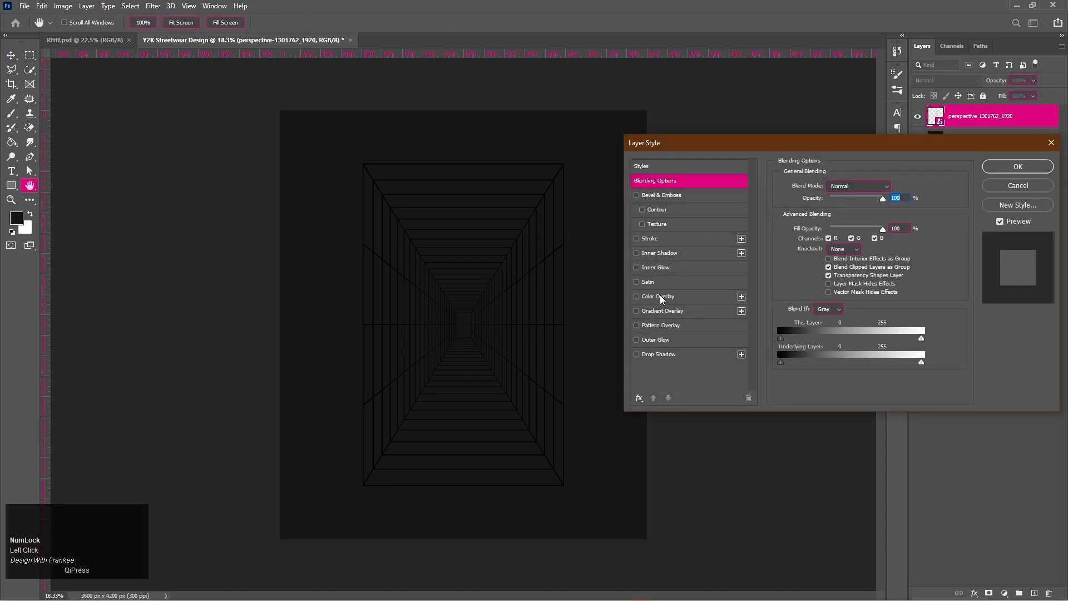
click(659, 296)
click(993, 172)
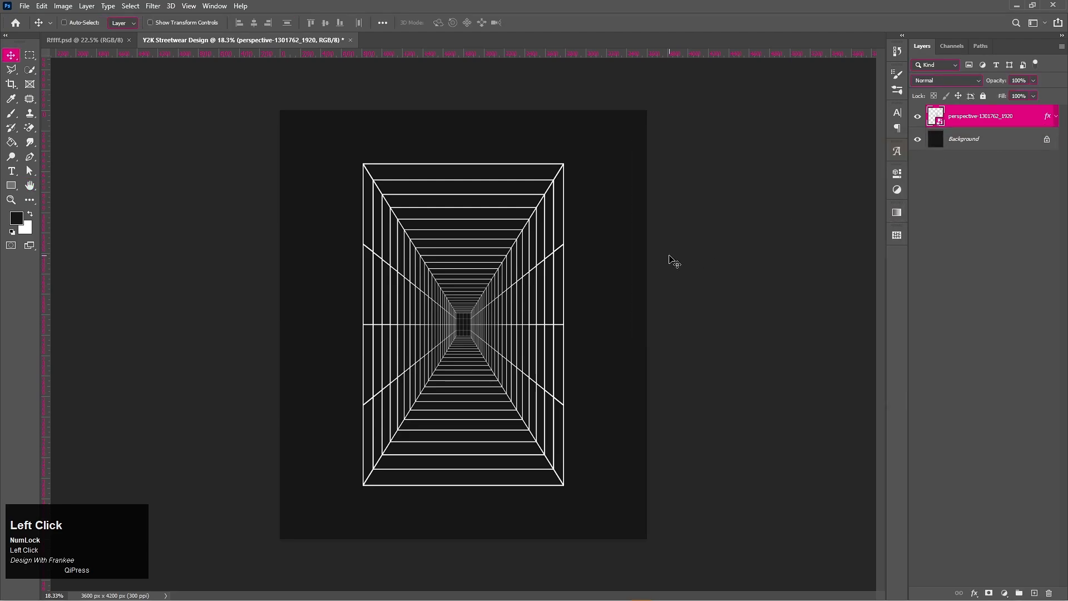
Free-transform the grid into a wider, nearly square shape centred on the canvas, with about 441 px side margins and 799 px above and below
key(ctrl+t)
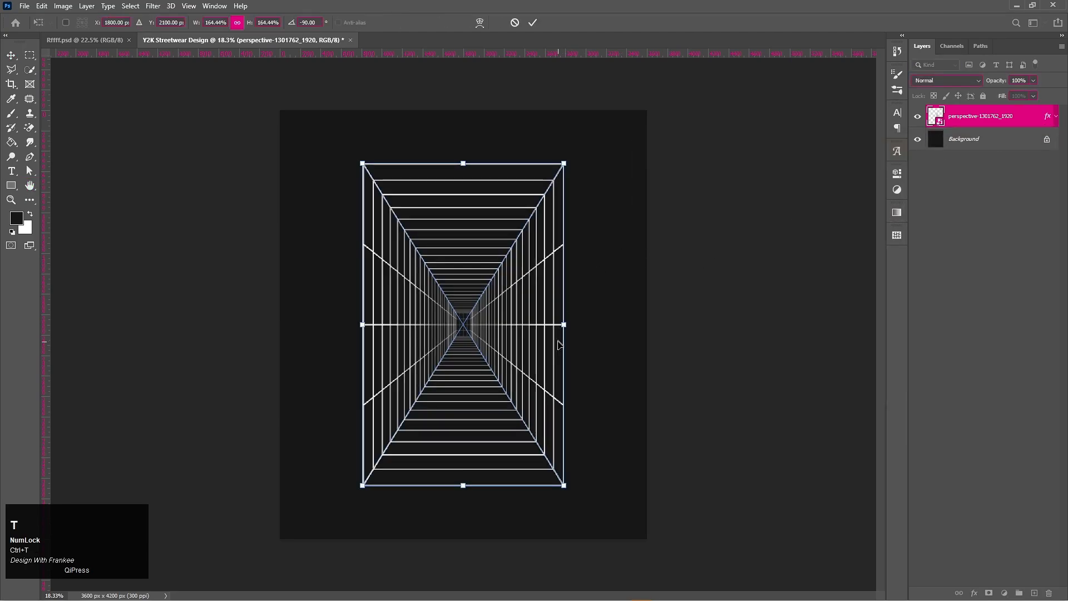
drag(566, 326, 604, 325)
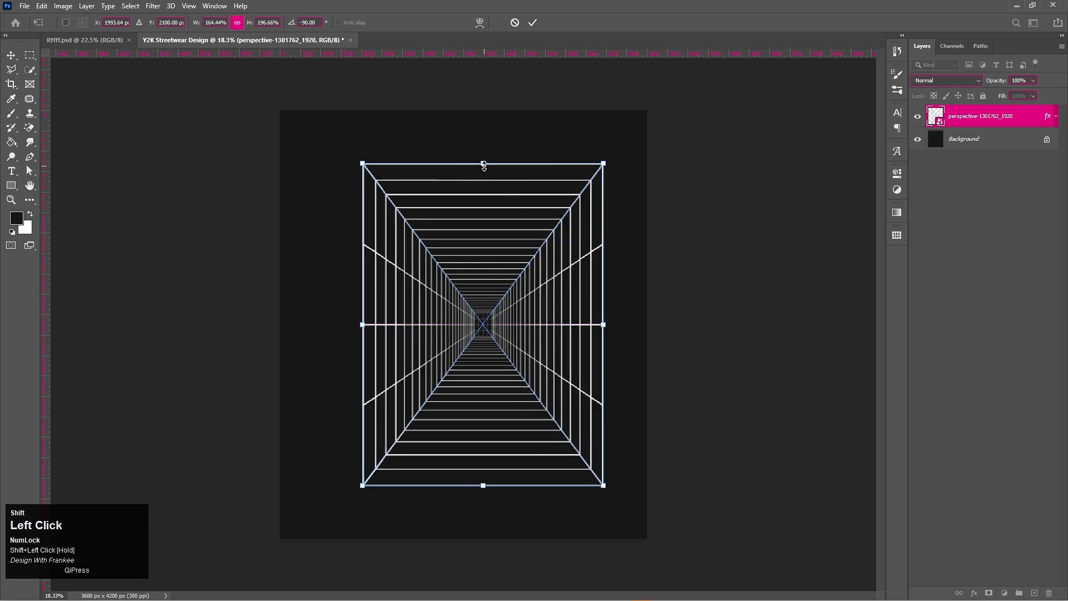
drag(483, 163, 483, 203)
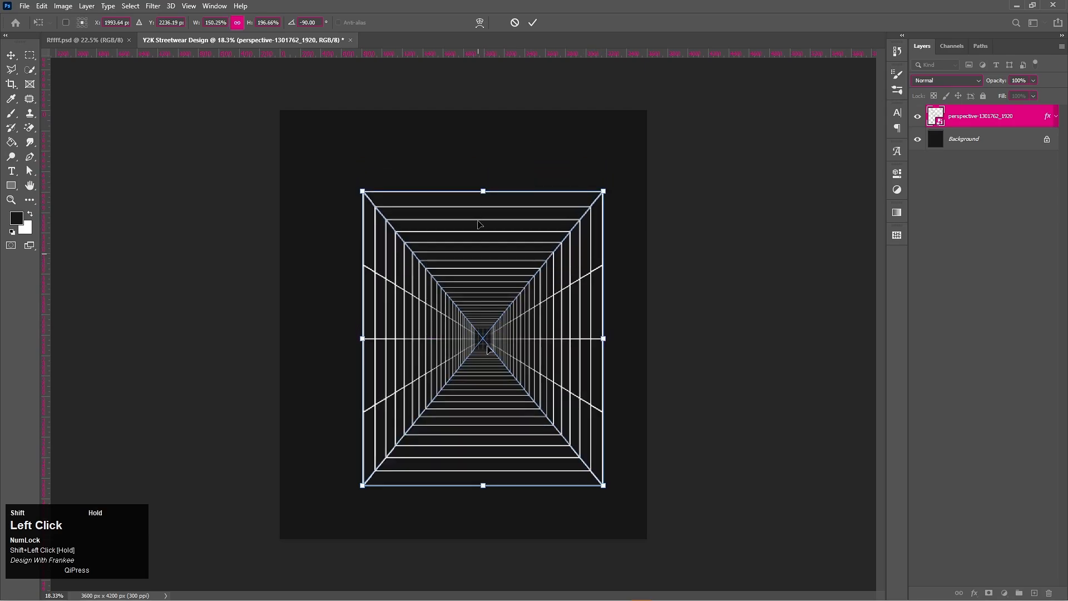
drag(483, 484, 484, 456)
drag(499, 346, 478, 321)
drag(583, 325, 620, 326)
drag(485, 316, 463, 316)
key(Return)
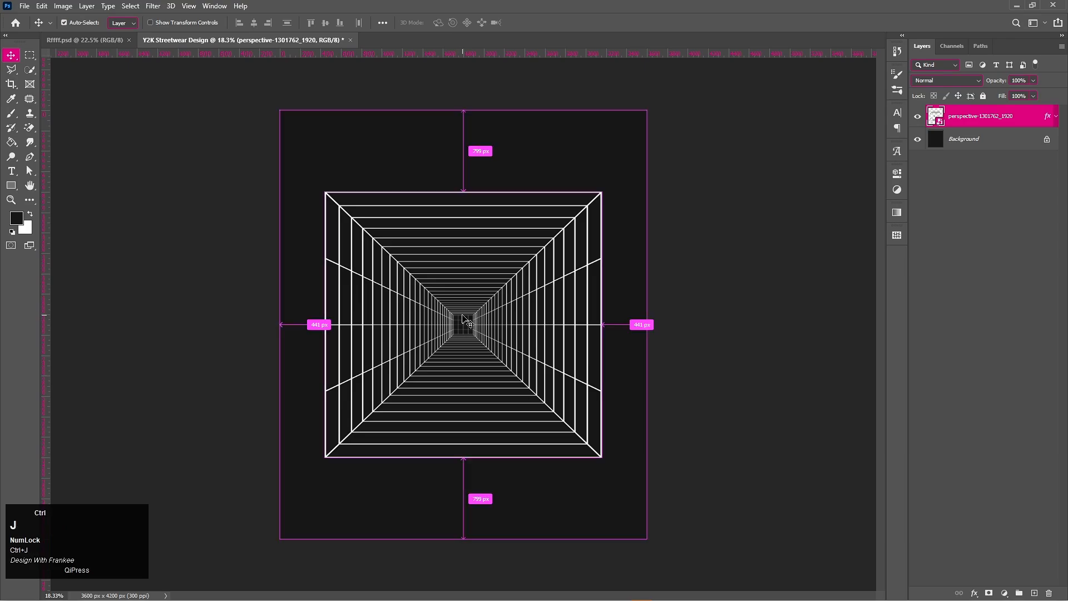
Duplicate the grid layer twice and combine all three grid layers into one grouped smart object
key(ctrl+j)
key(ctrl+j)
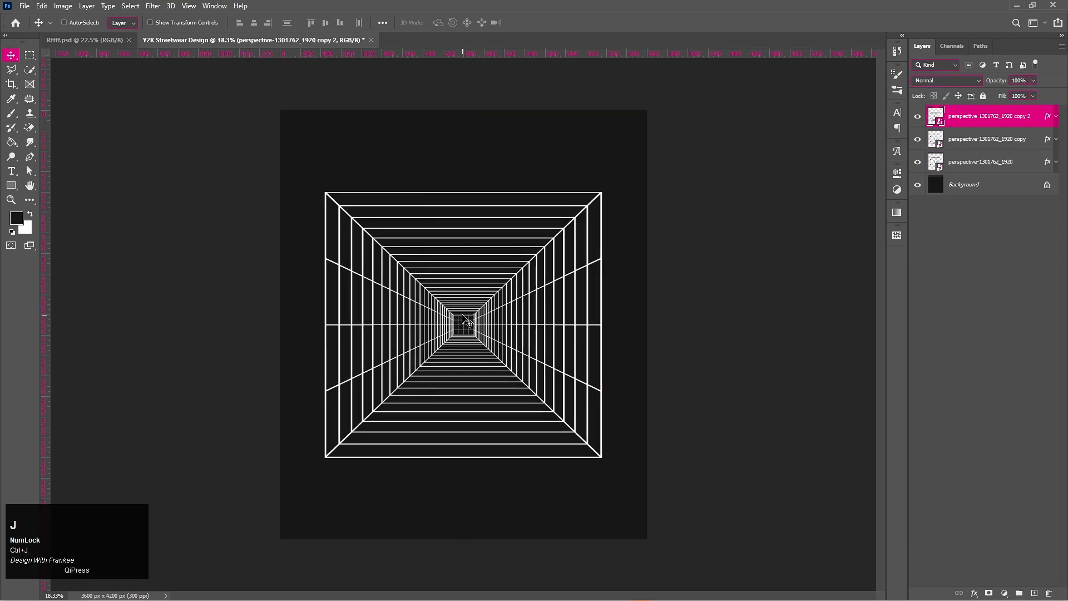
shift+click(980, 164)
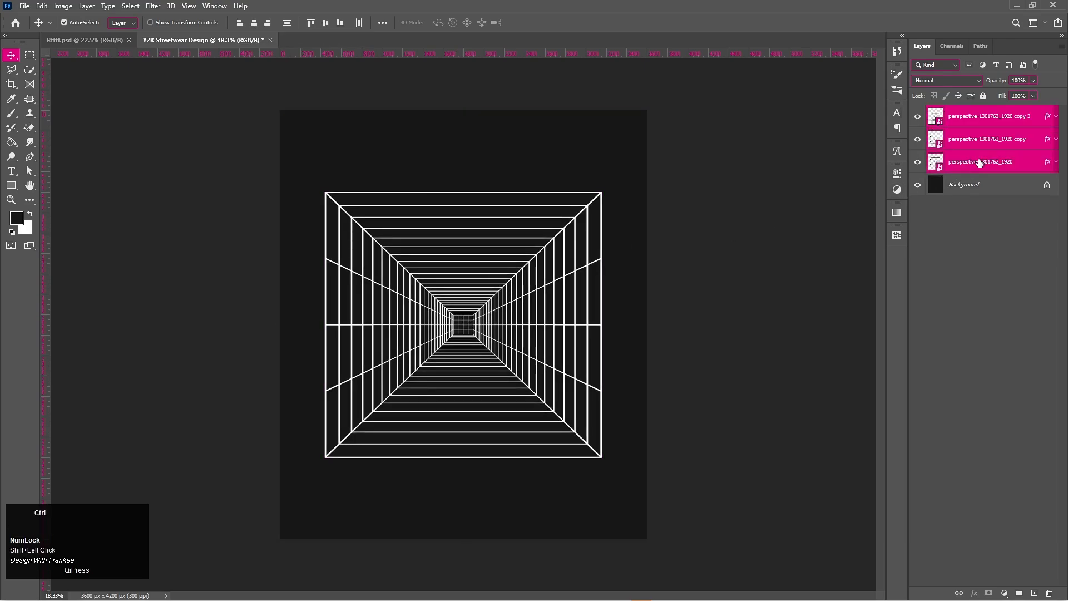
key(ctrl+g)
right_click(959, 117)
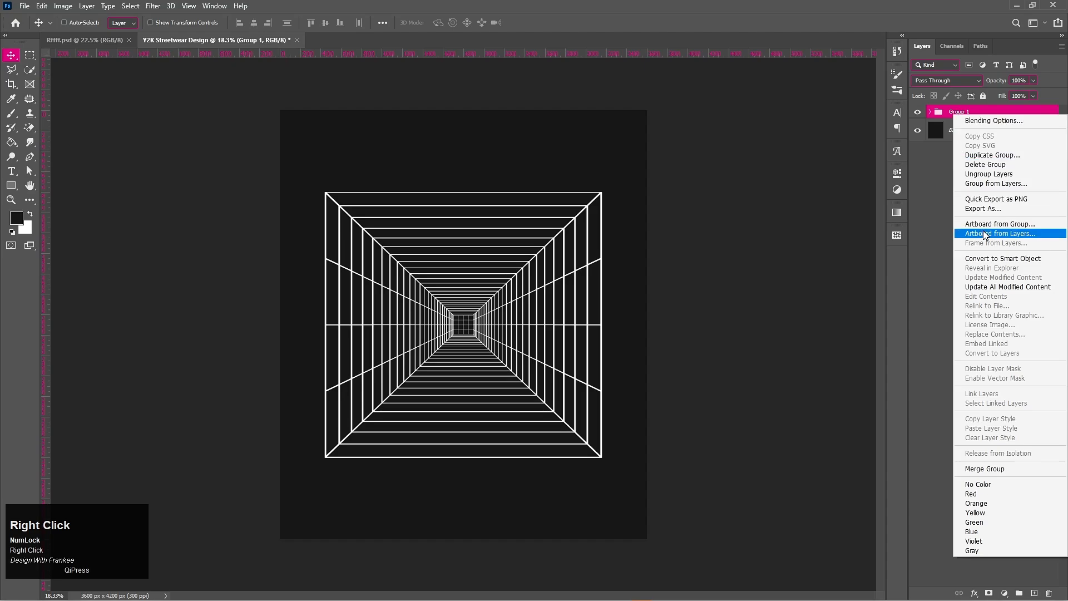
click(986, 258)
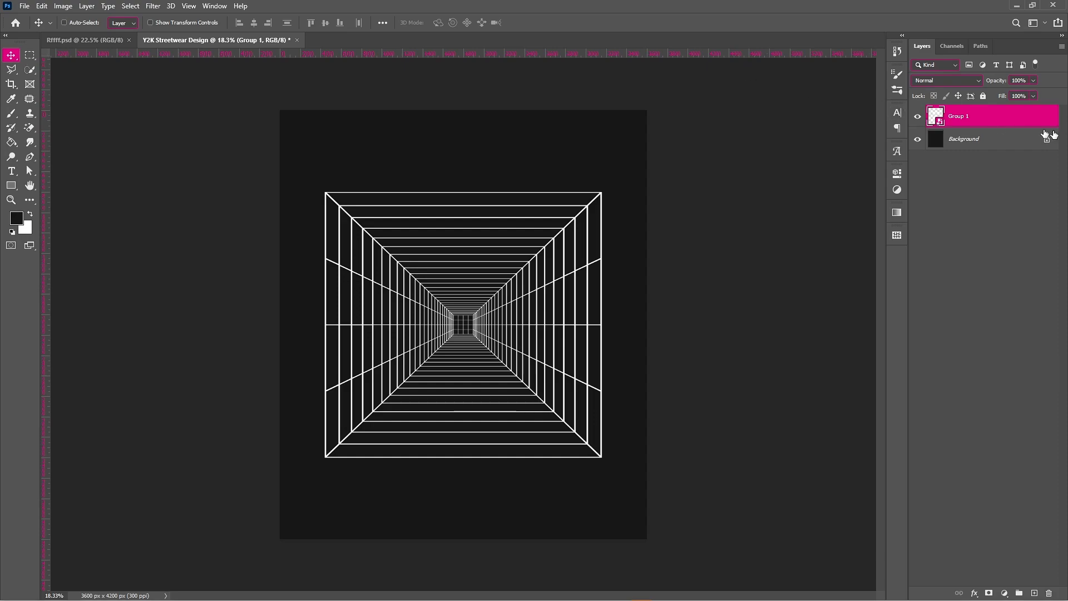
Rename the grid smart object layer as B.F
double_click(965, 120)
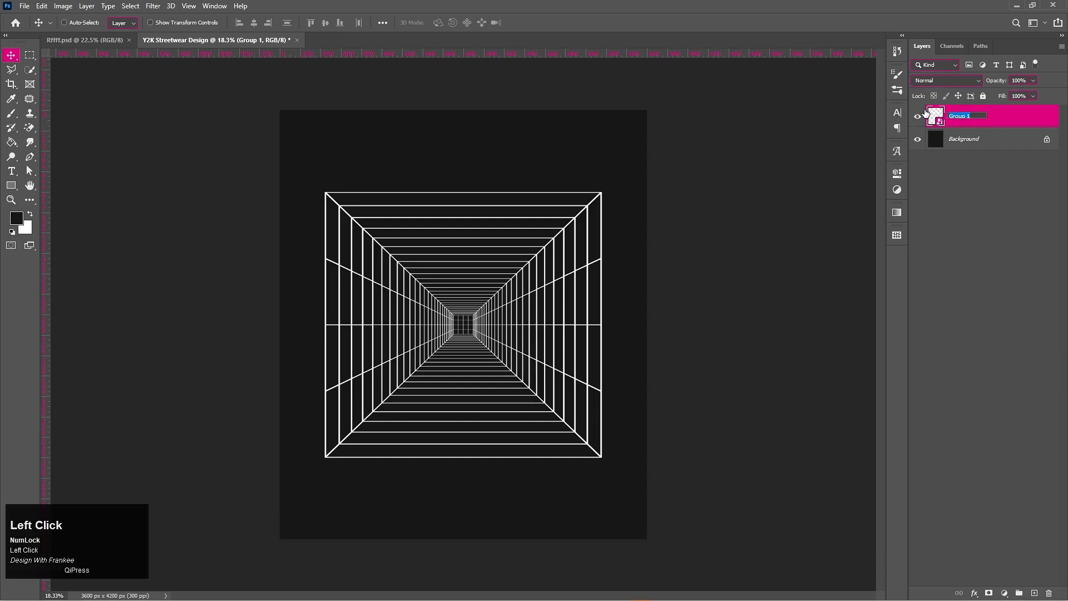
text(B.F)
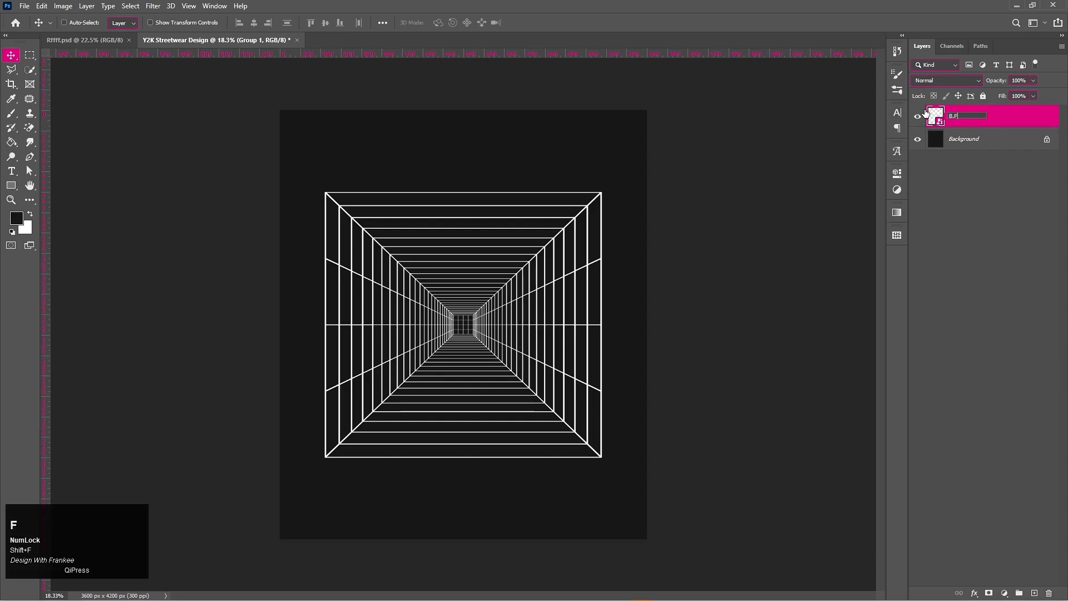
key(Return)
Scale the grid up proportionally from its centre to about 2896 × 2772 px, keeping it centred on the canvas
key(ctrl+0)
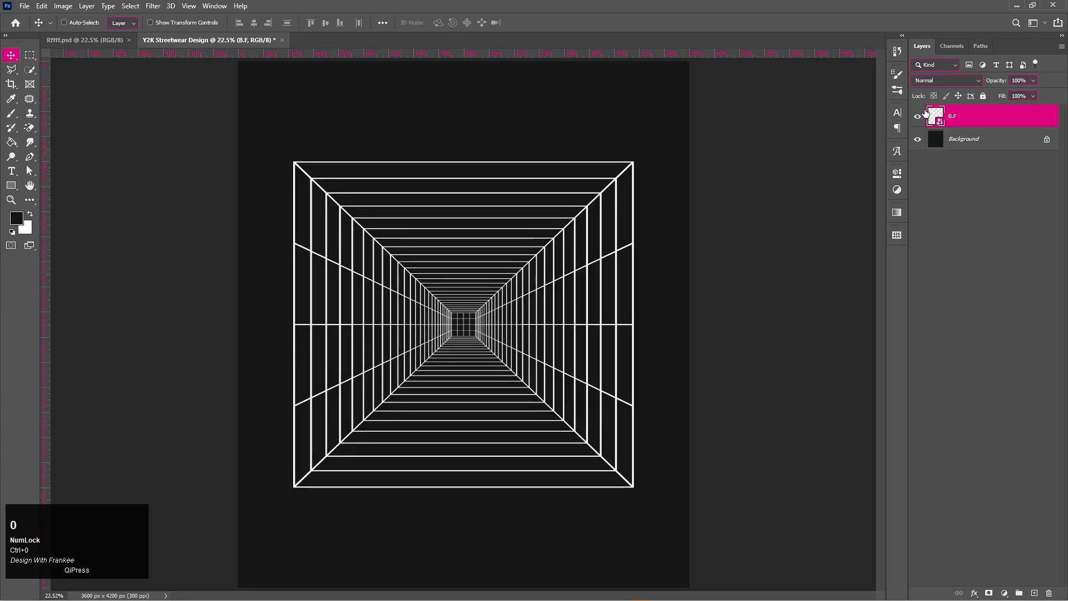
scroll(487, 299, down, 1)
scroll(487, 300, up, 1)
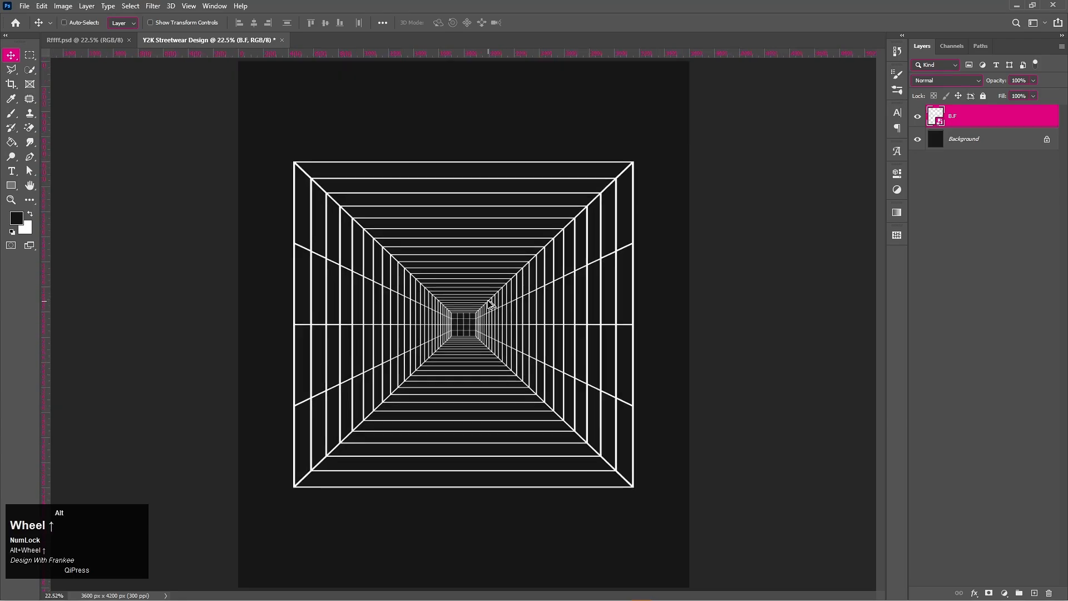
key(ctrl+t)
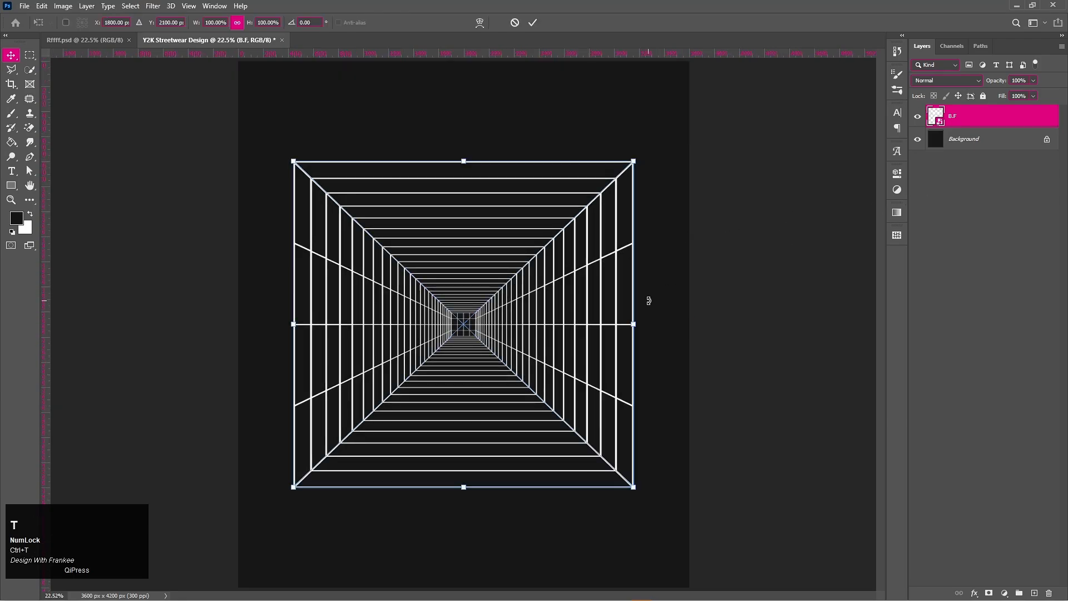
drag(633, 323, 643, 321)
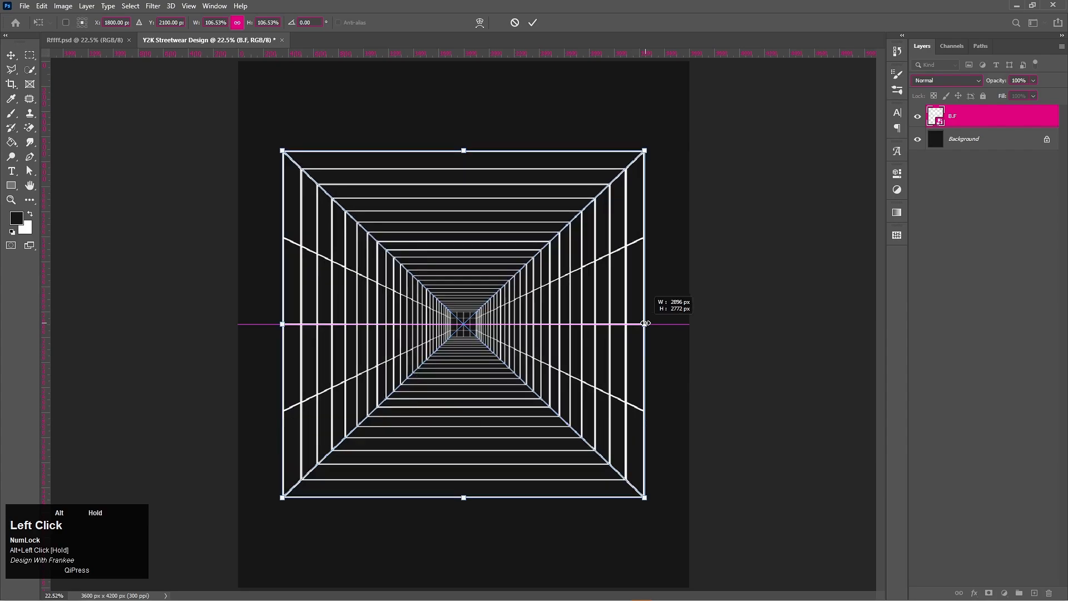
drag(464, 329, 461, 329)
double_click(462, 330)
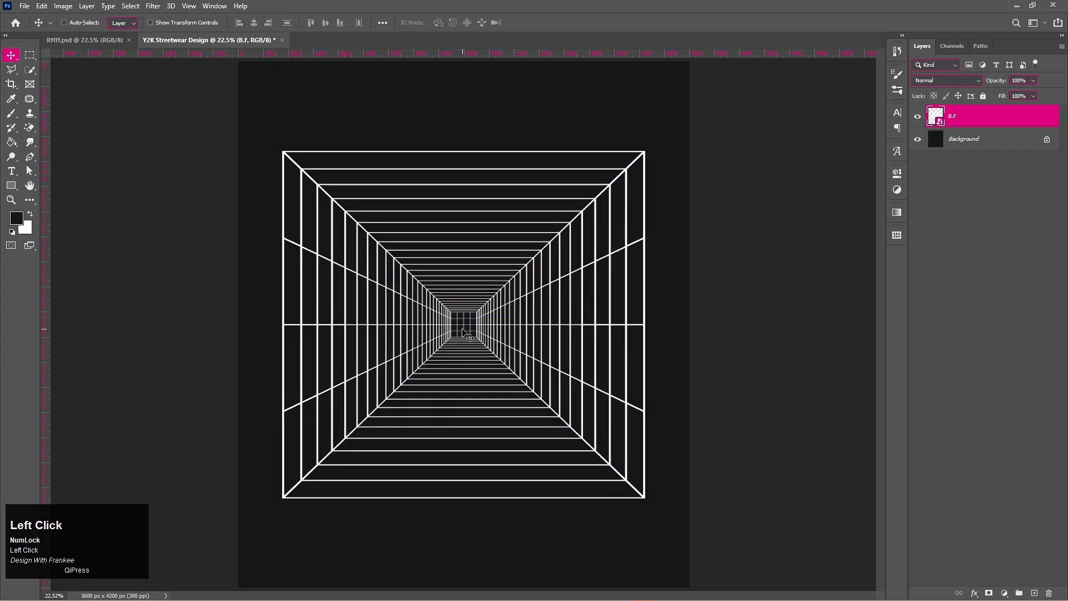
Add the centred two-line text INFINITE VIBES above the grid
key(t)
click(462, 111)
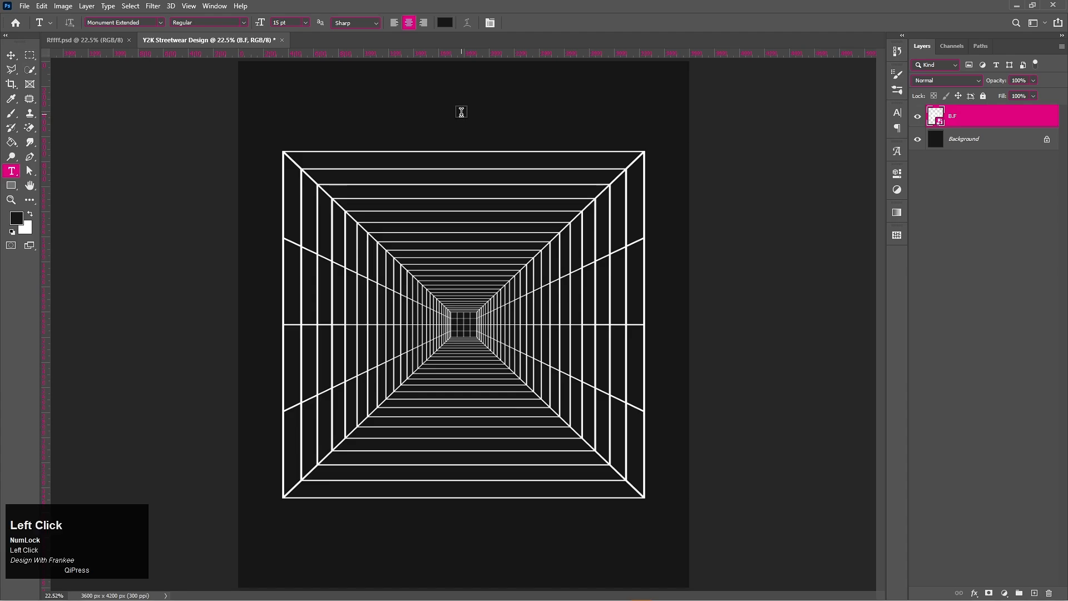
text(I)
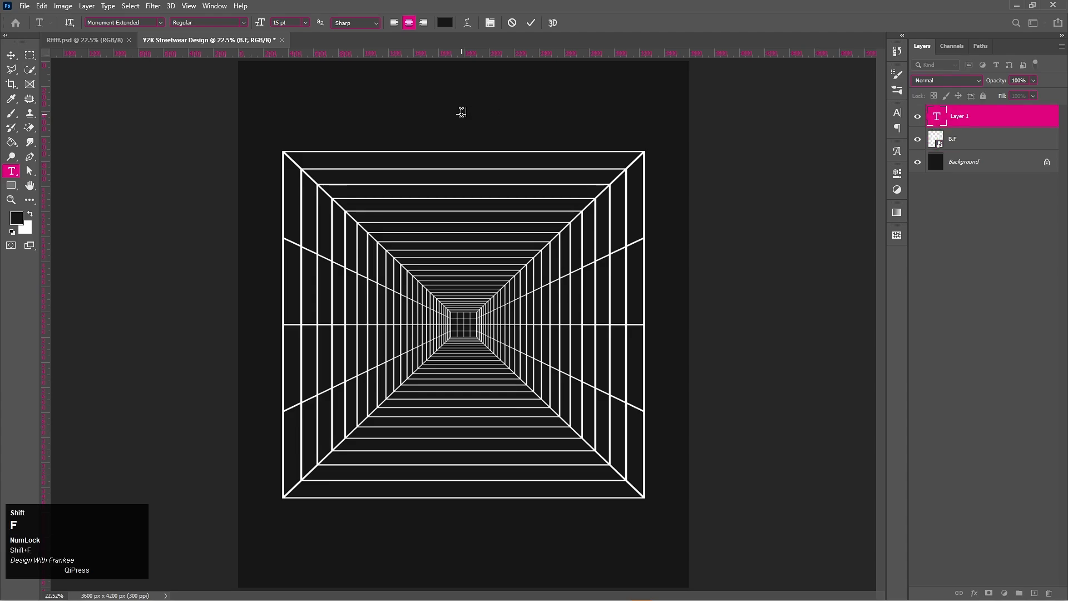
text(nfini)
Set the colour of the whole INFINITE VIBES text to white (ffffff)
key(ctrl)
key(ctrl+a)
click(443, 24)
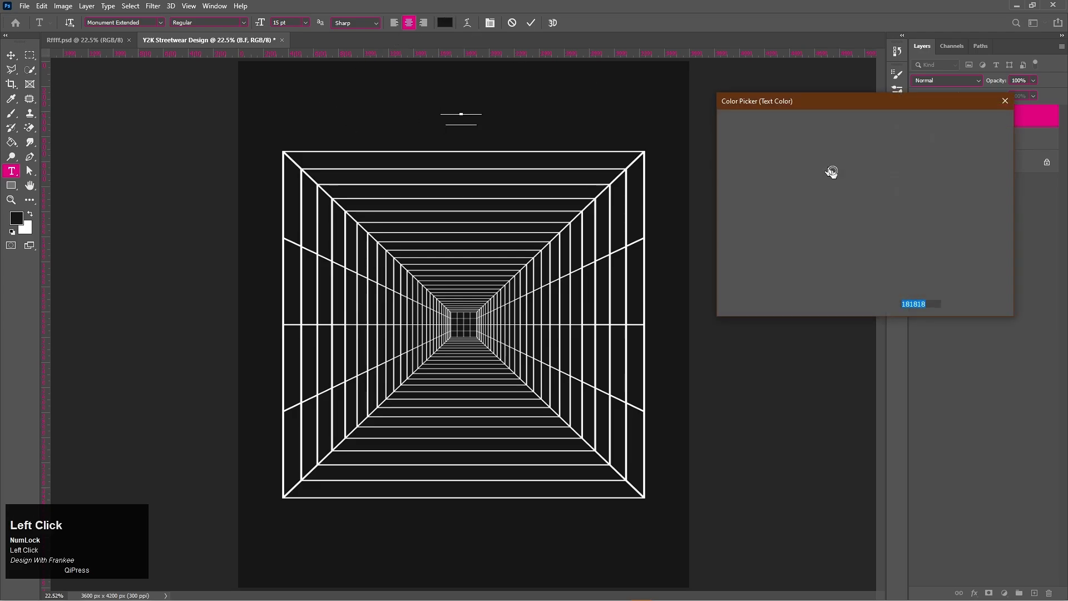
drag(756, 157, 714, 106)
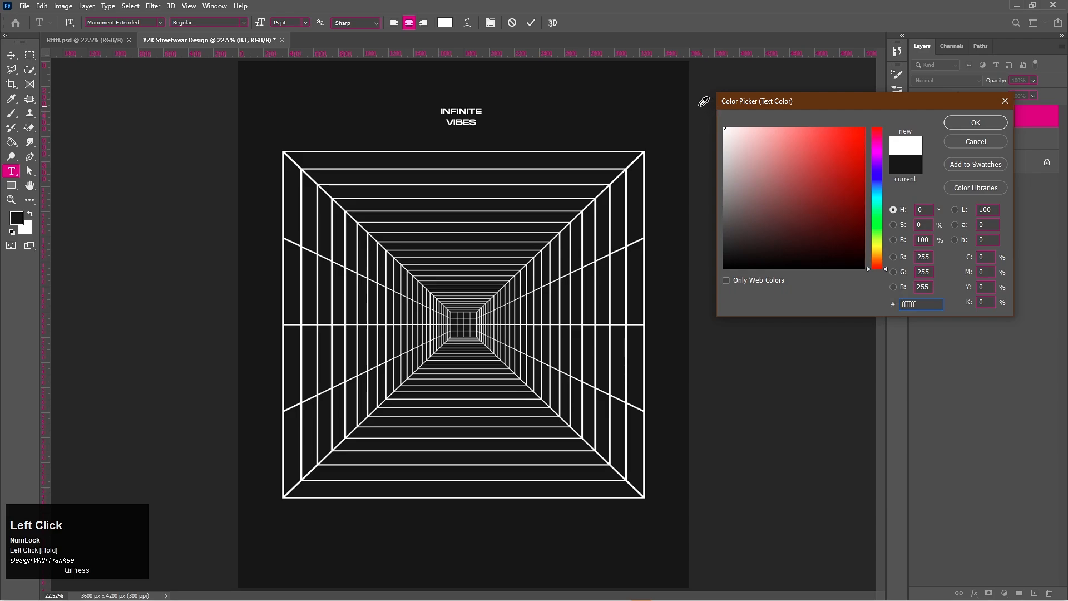
click(966, 124)
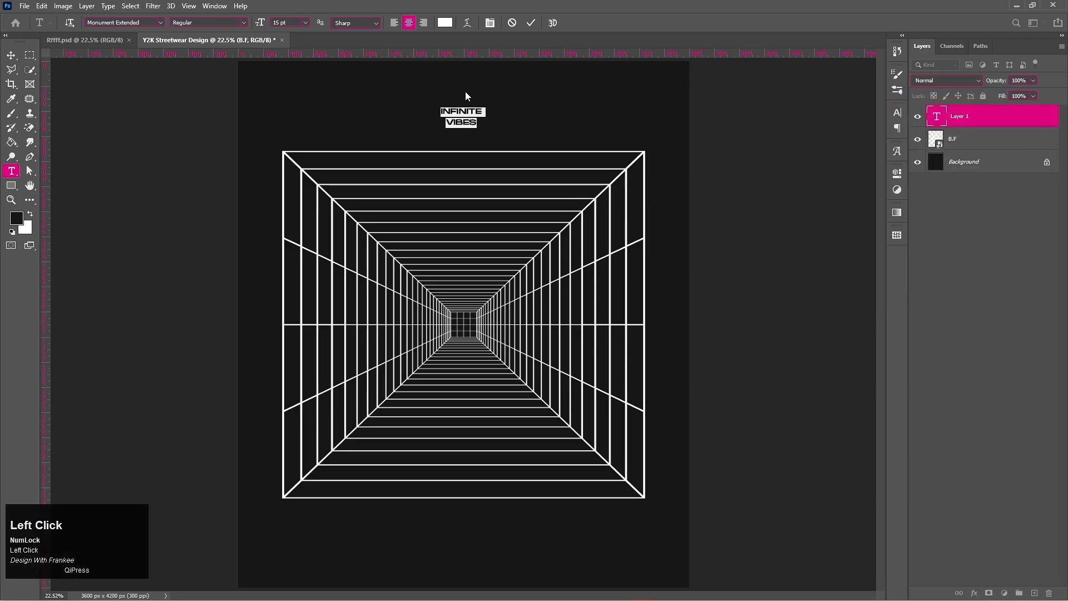
Set the INFINITE VIBES text in the Lostar font at 66 pt
click(162, 23)
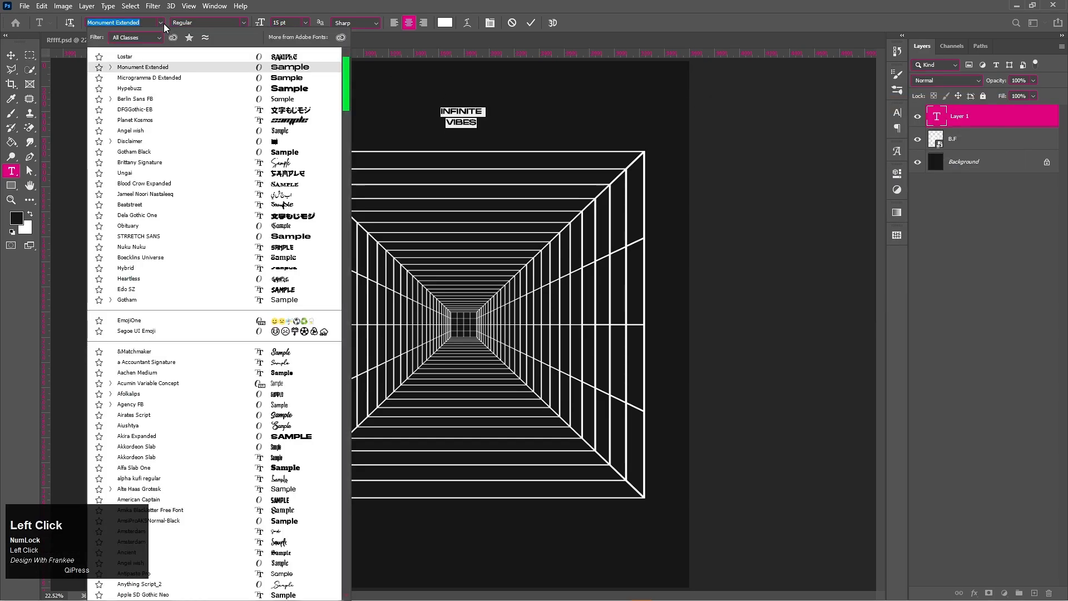
click(134, 57)
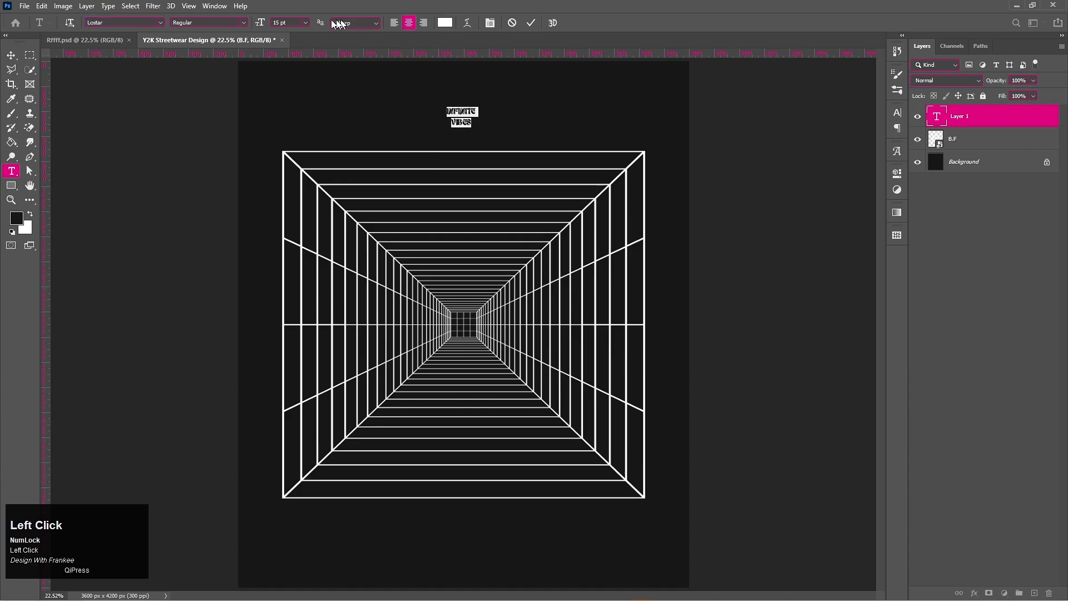
drag(274, 26, 292, 26)
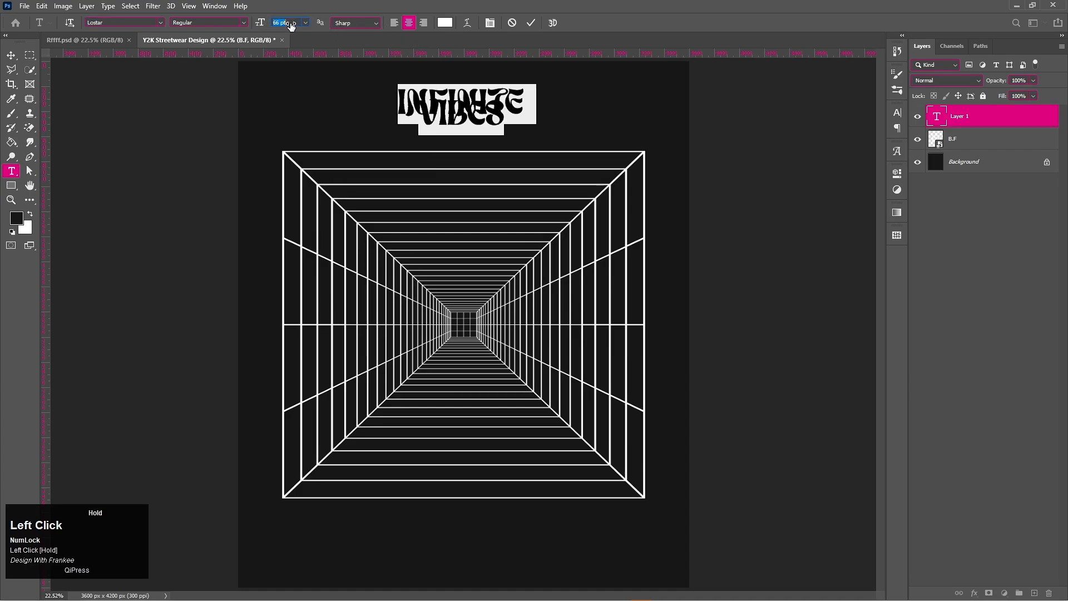
Set the leading of the INFINITE VIBES text to 56 pt
click(898, 113)
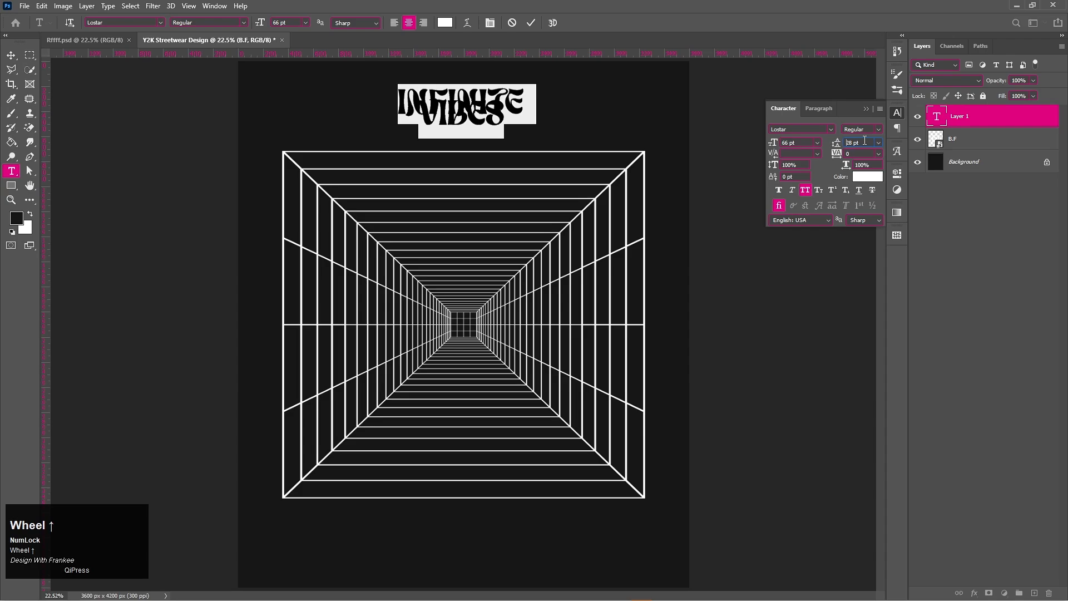
scroll(864, 140, up, 7)
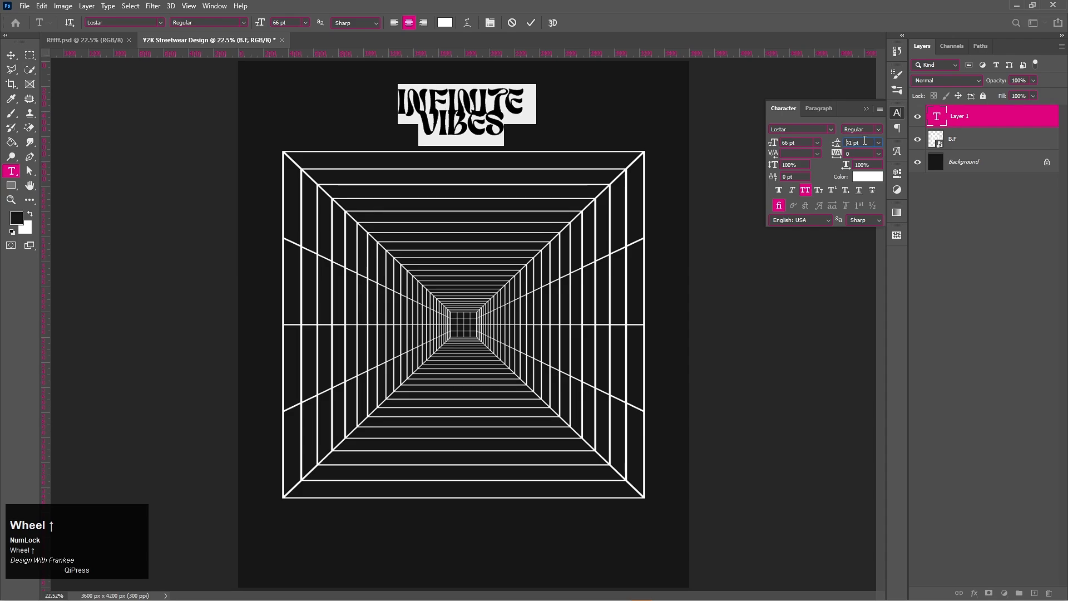
scroll(865, 140, up, 1)
scroll(864, 141, up, 6)
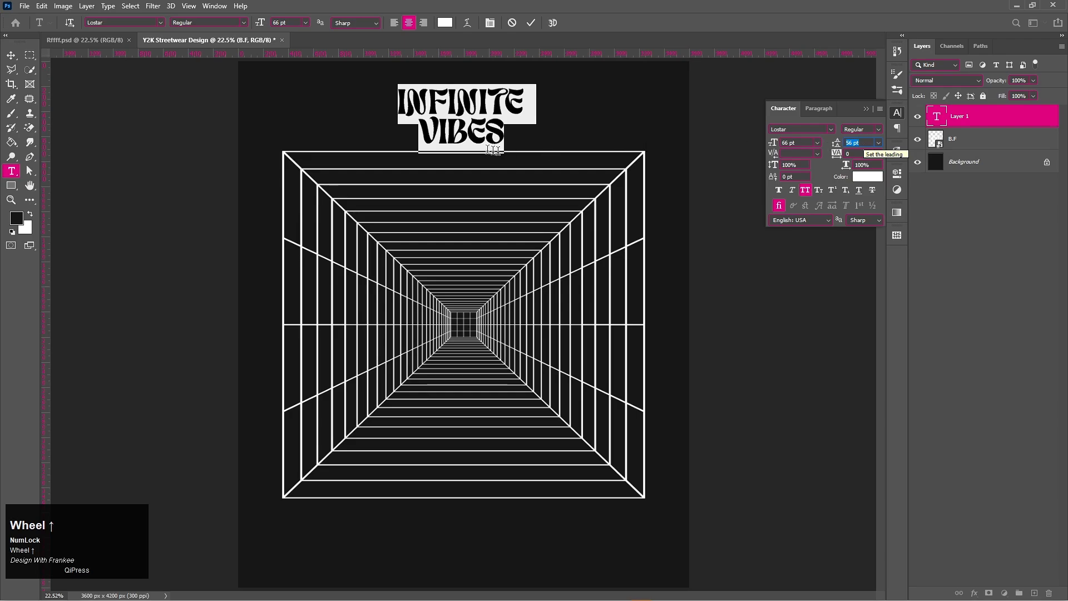
Enlarge only the word VIBES to 97 pt so it matches the width of INFINITE
drag(505, 132, 419, 132)
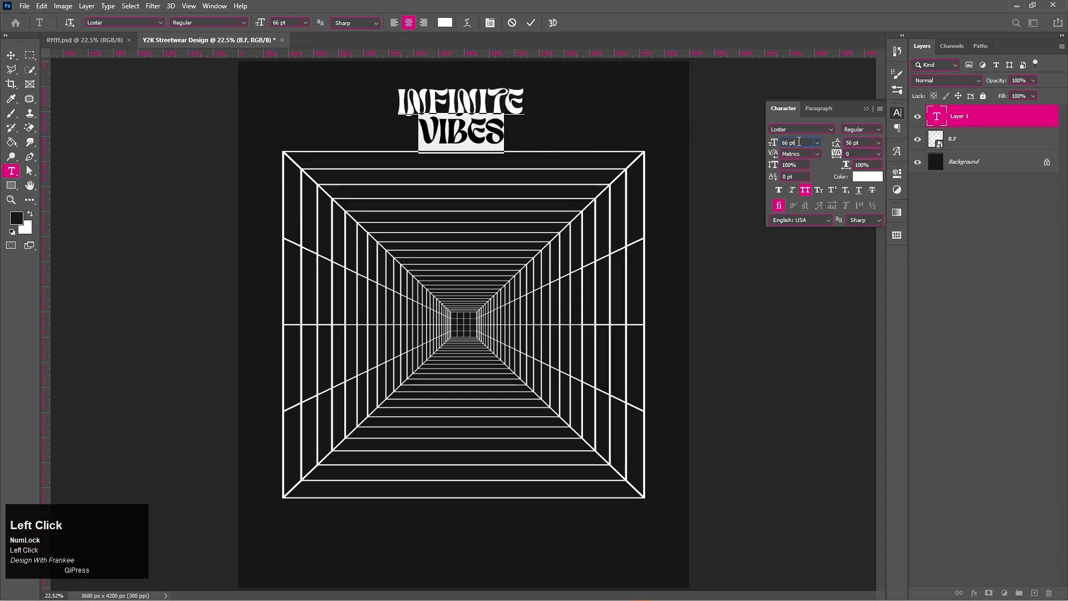
scroll(799, 142, up, 19)
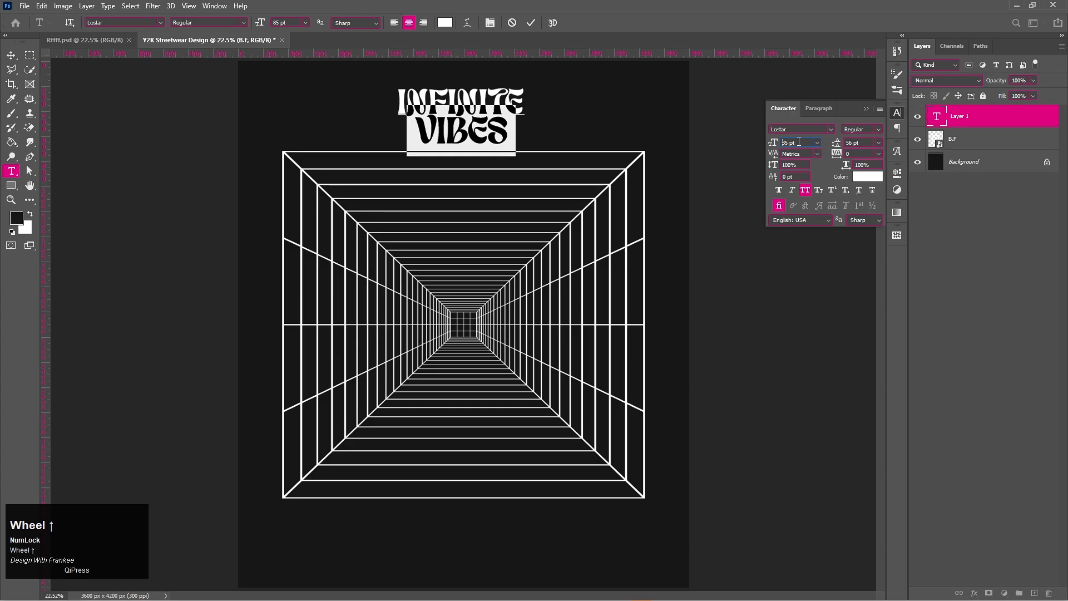
scroll(799, 141, up, 11)
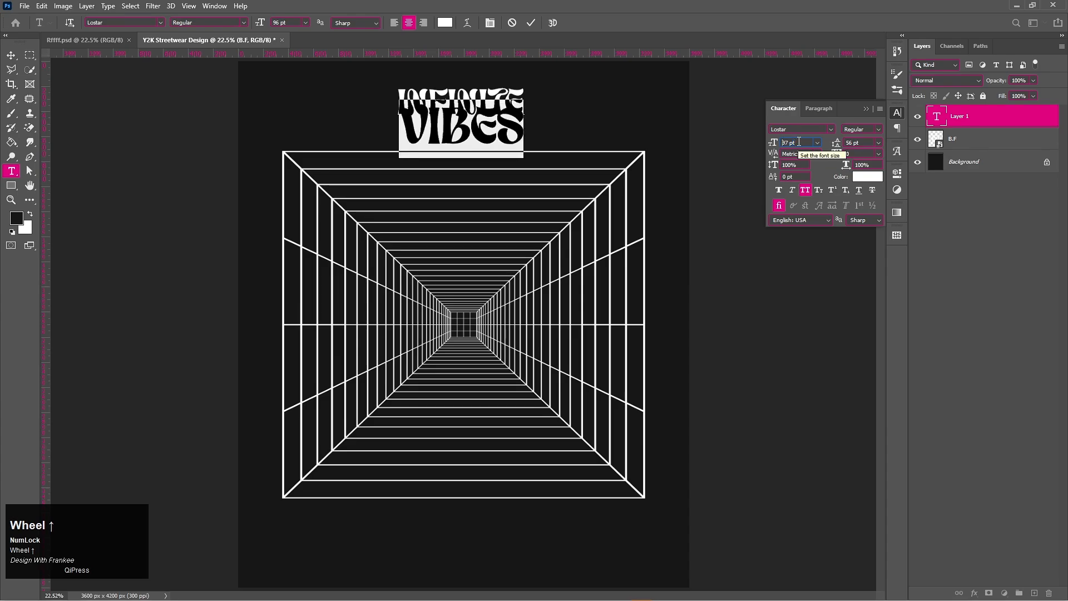
scroll(799, 142, down, 1)
scroll(799, 141, up, 1)
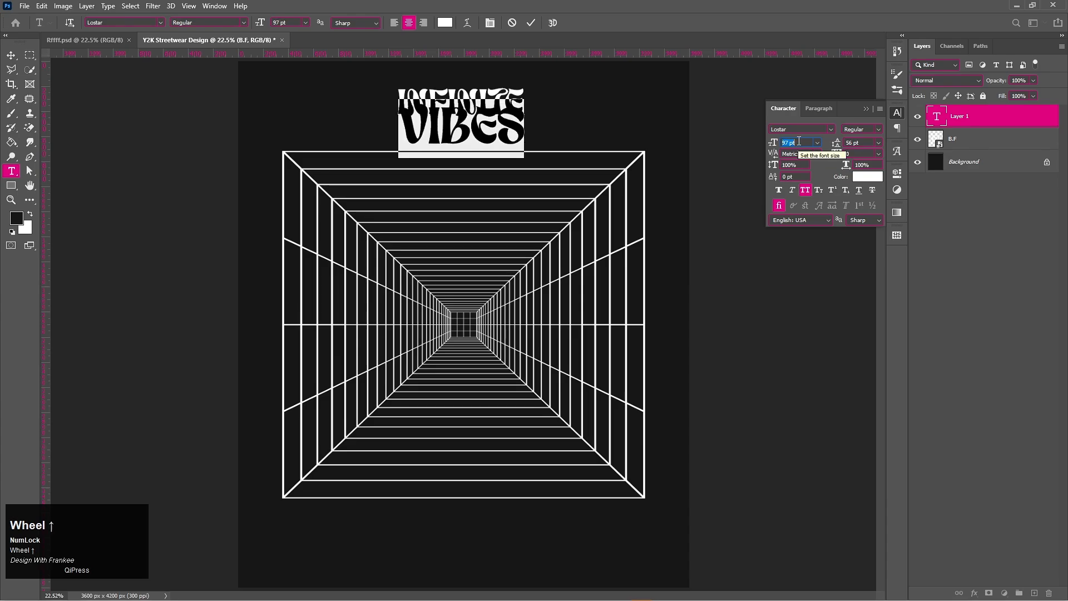
Set the leading of the word VIBES to 79 pt, commit the text and close the character settings
click(861, 143)
scroll(861, 143, up, 3)
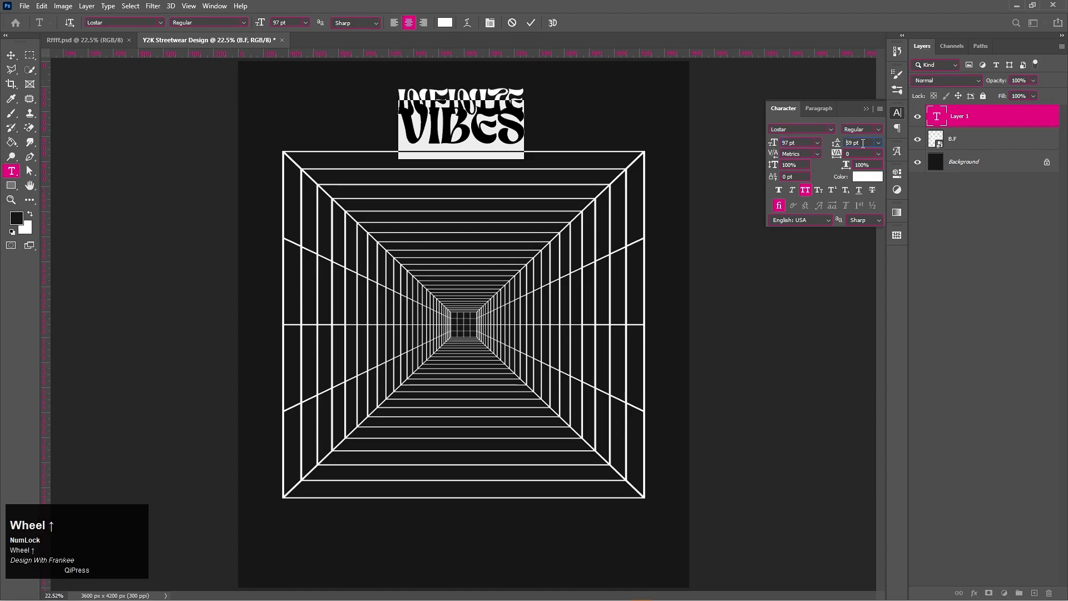
scroll(862, 143, up, 9)
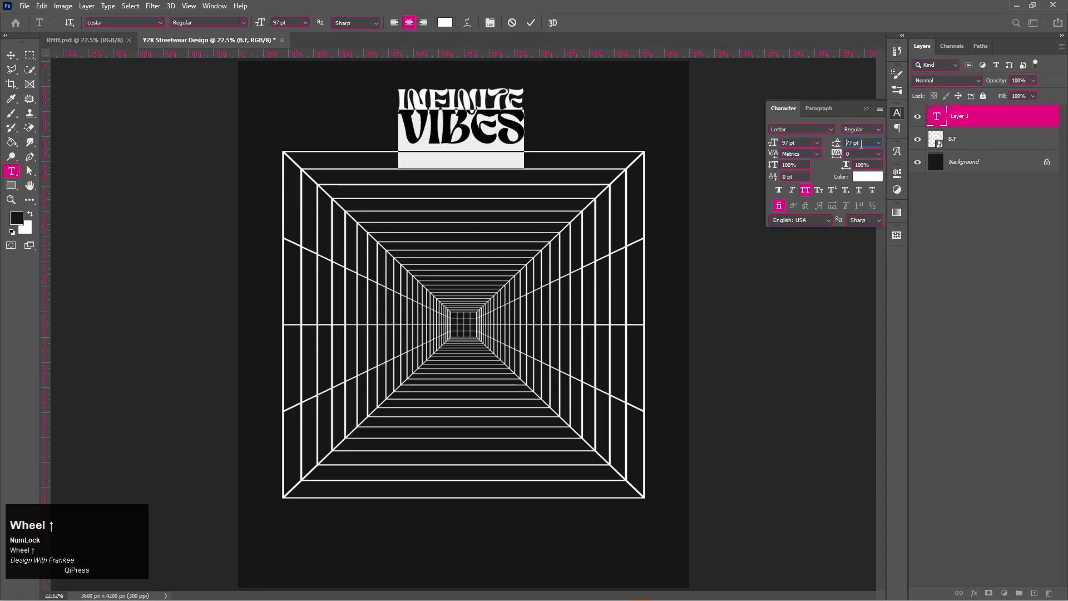
scroll(861, 143, up, 4)
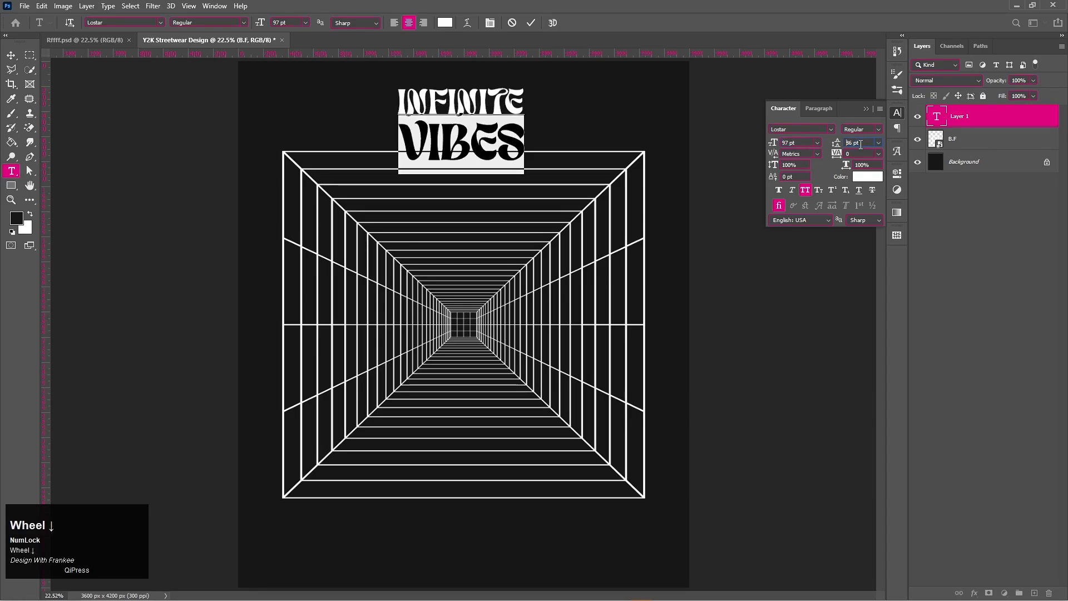
scroll(861, 144, down, 5)
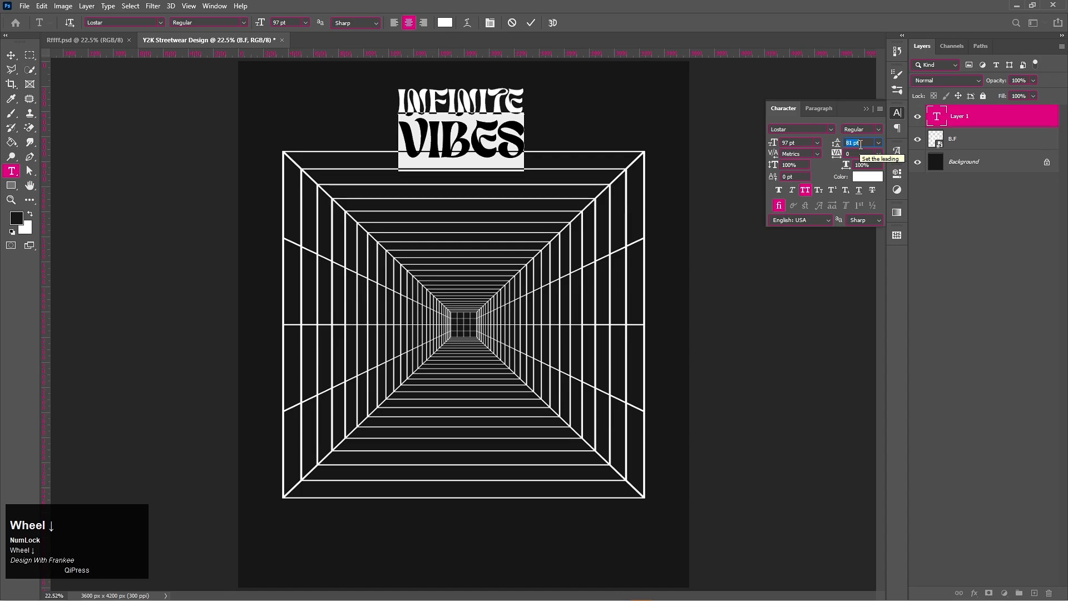
scroll(861, 144, down, 1)
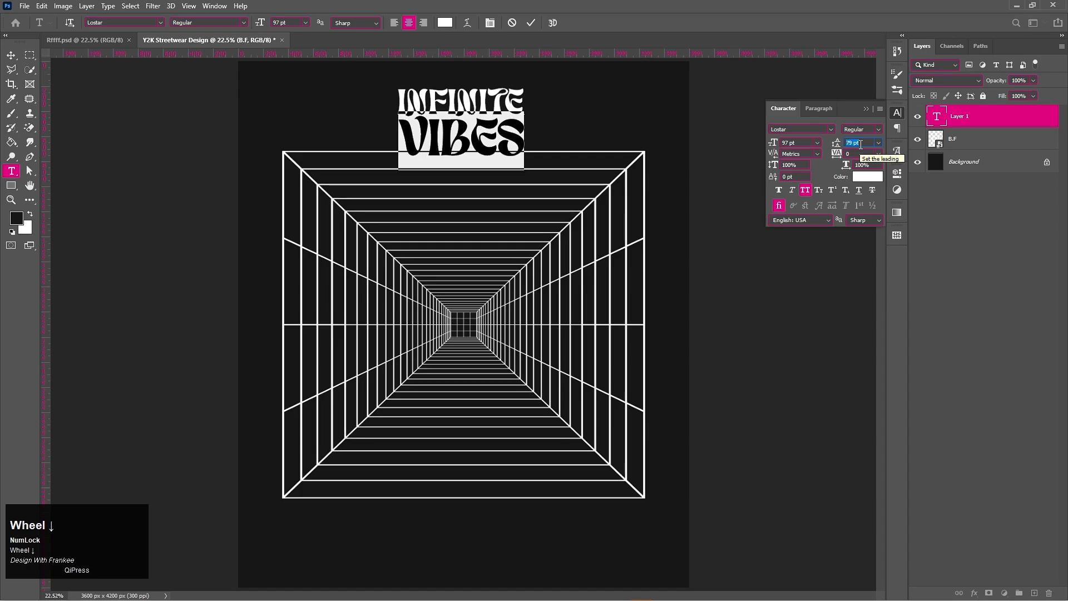
click(534, 22)
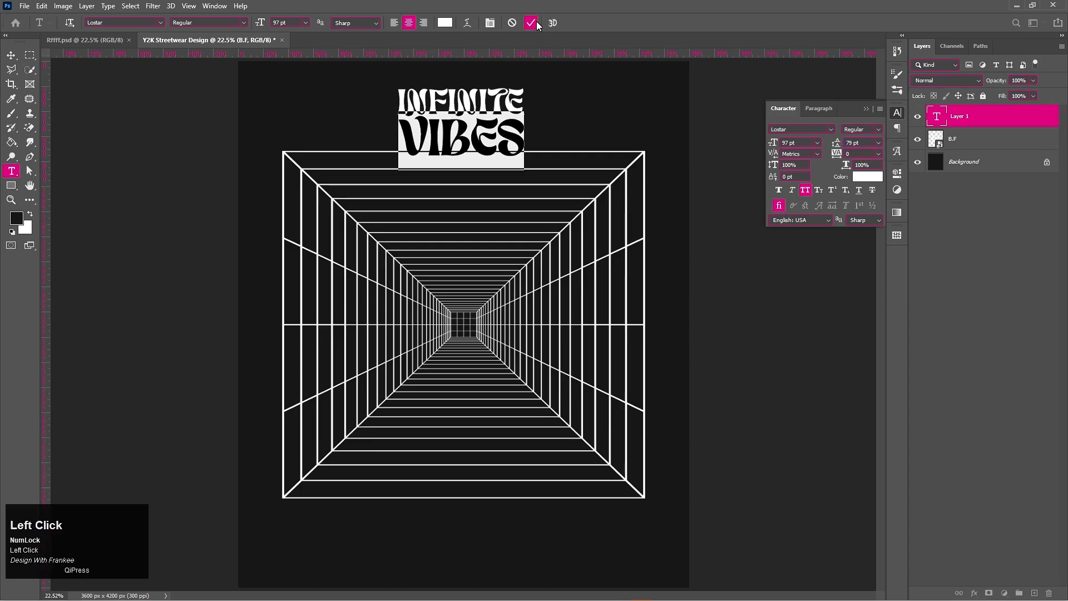
click(867, 109)
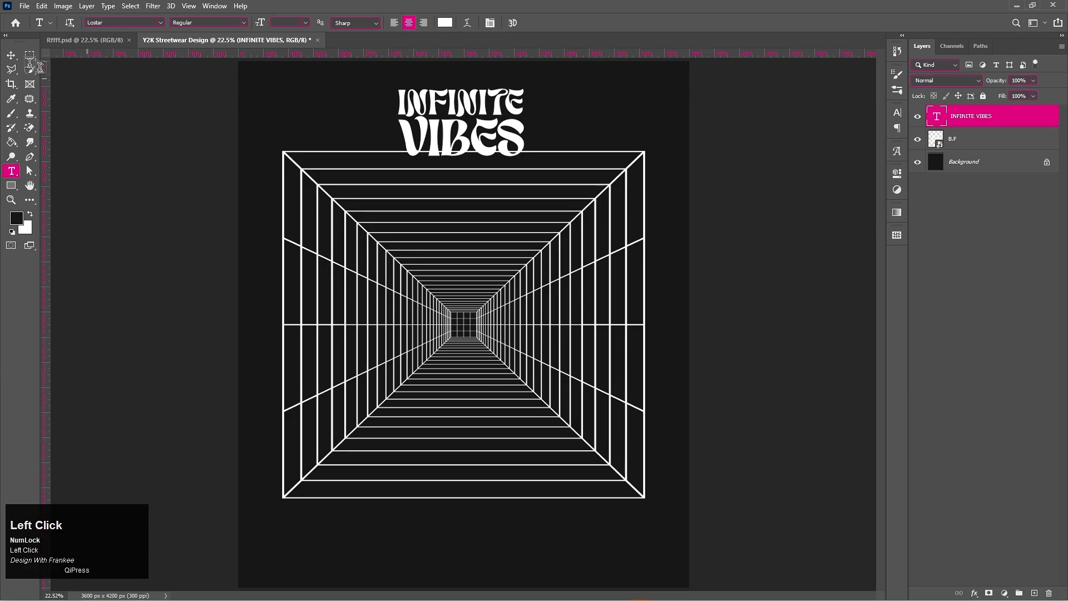
Move the INFINITE VIBES text to the middle of the grid and scale it up to about 131%
click(11, 58)
drag(485, 137, 483, 334)
key(v)
key(ctrl+t)
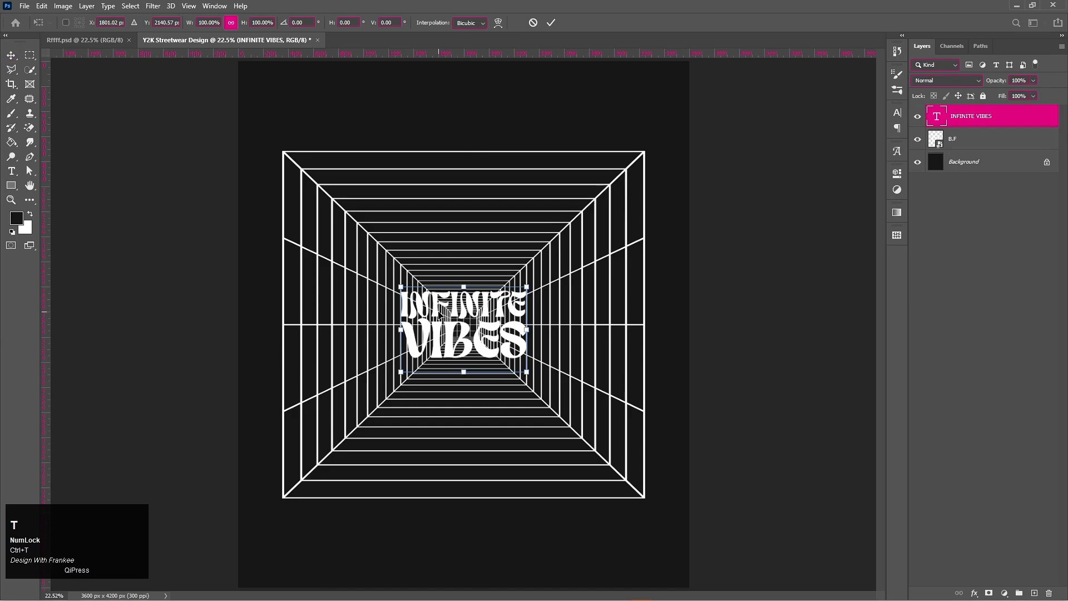
mouse_move(528, 332)
mouse_down()
mouse_move(550, 333)
mouse_move(538, 333)
mouse_up()
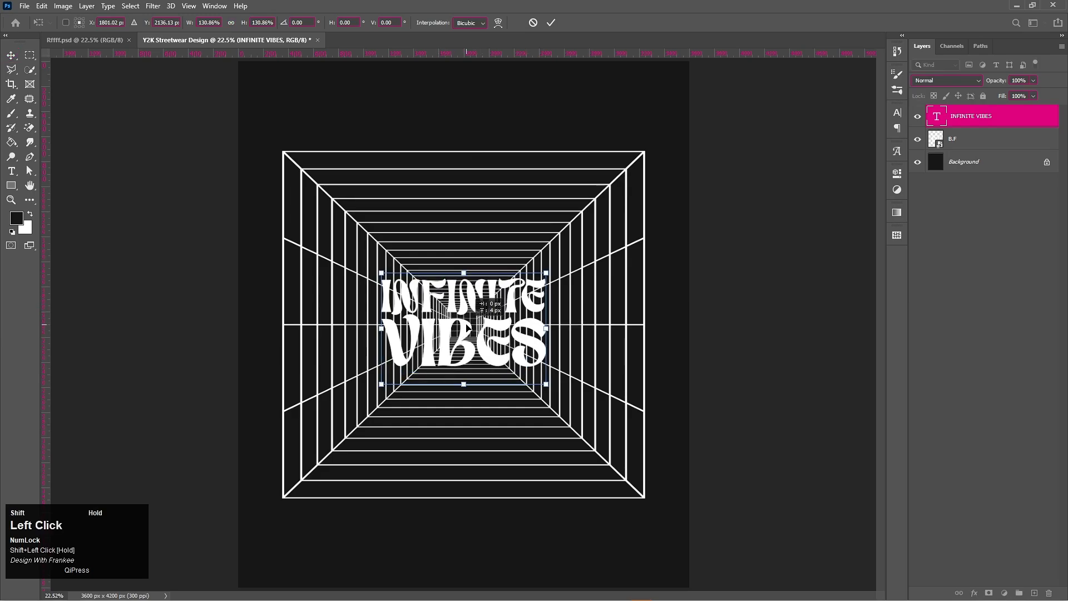
drag(467, 329, 467, 325)
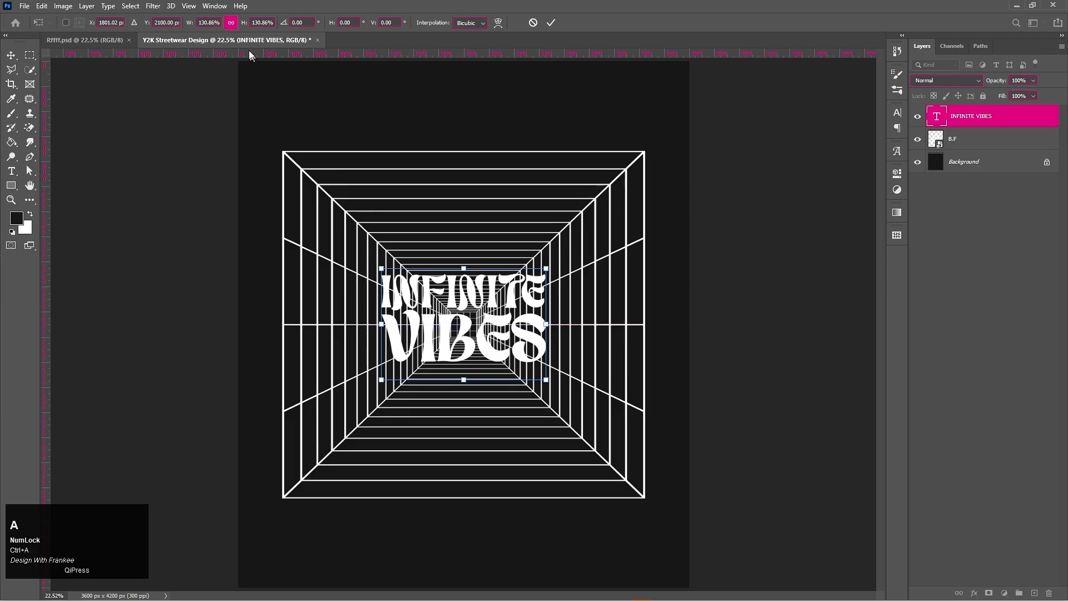
click(550, 22)
Align the INFINITE VIBES text and the B.F grid layer to the centre of the canvas, clearing the selection when done
key(ctrl)
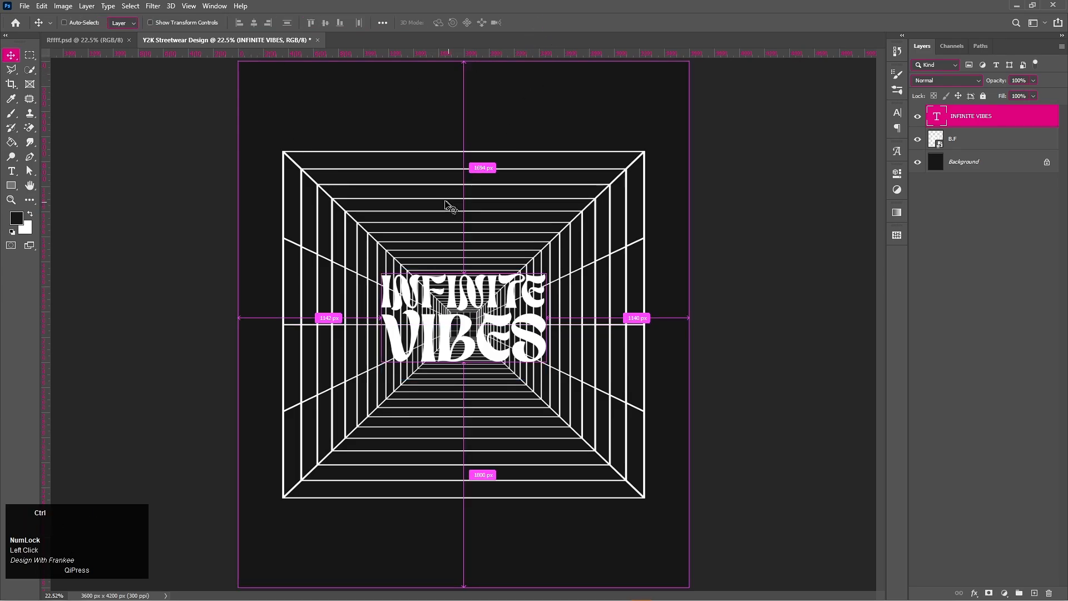
key(ctrl+a)
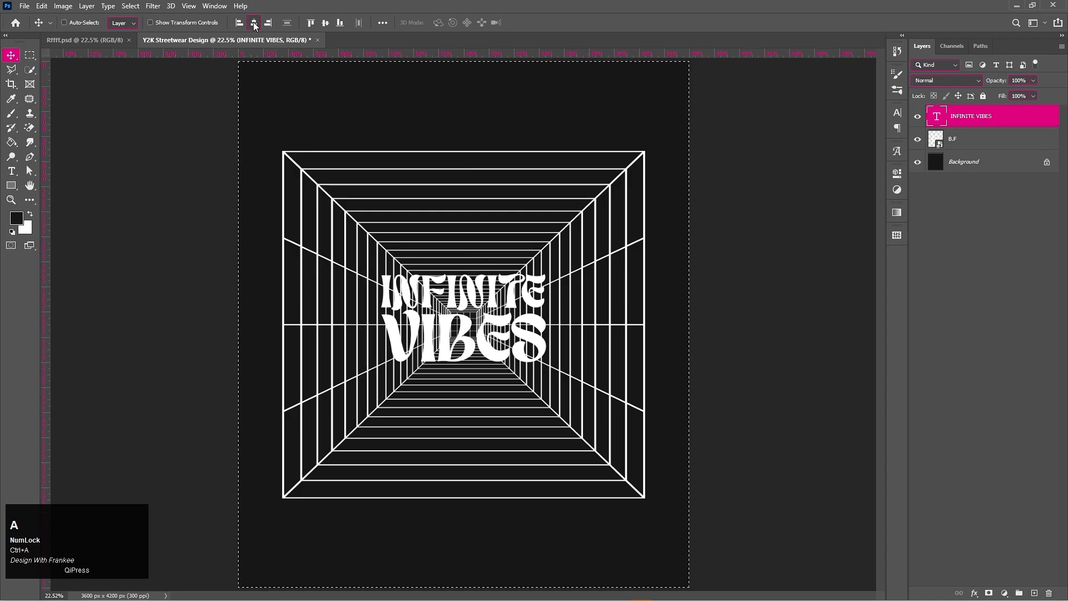
click(317, 24)
click(326, 24)
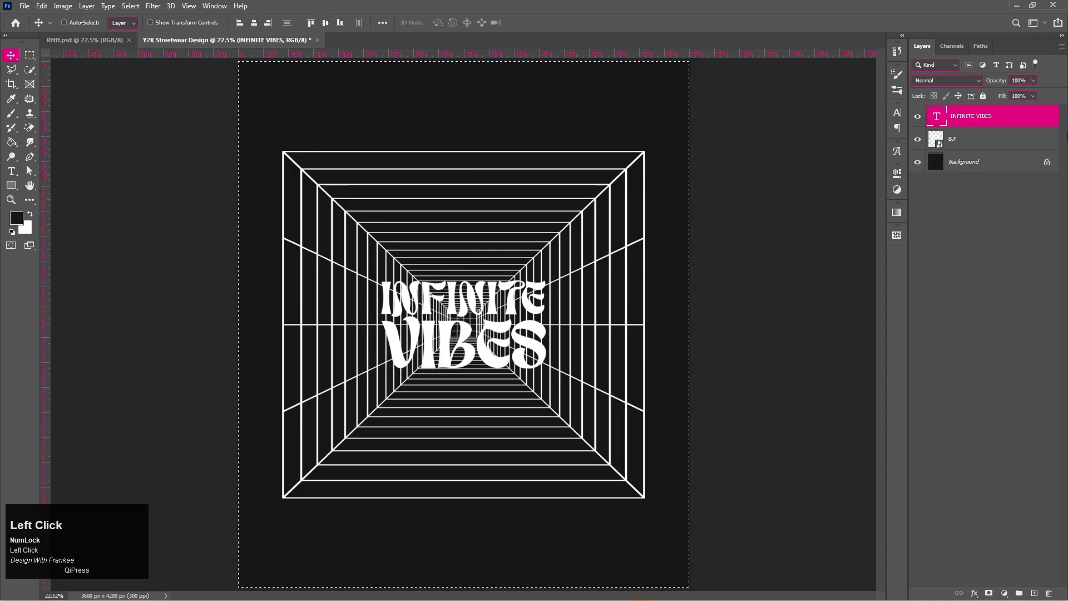
click(999, 147)
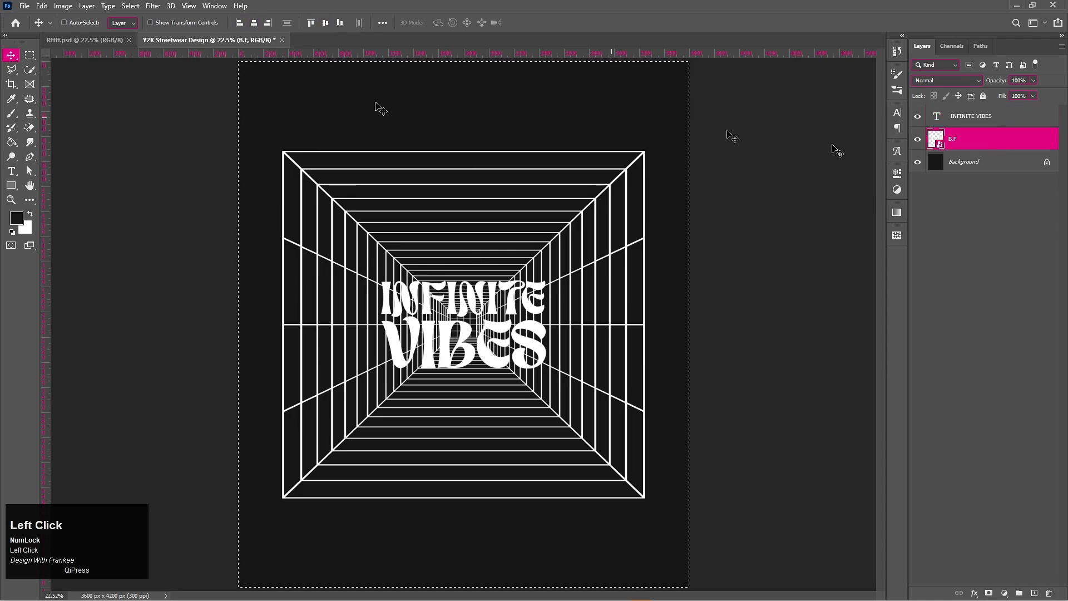
click(325, 22)
key(ctrl+d)
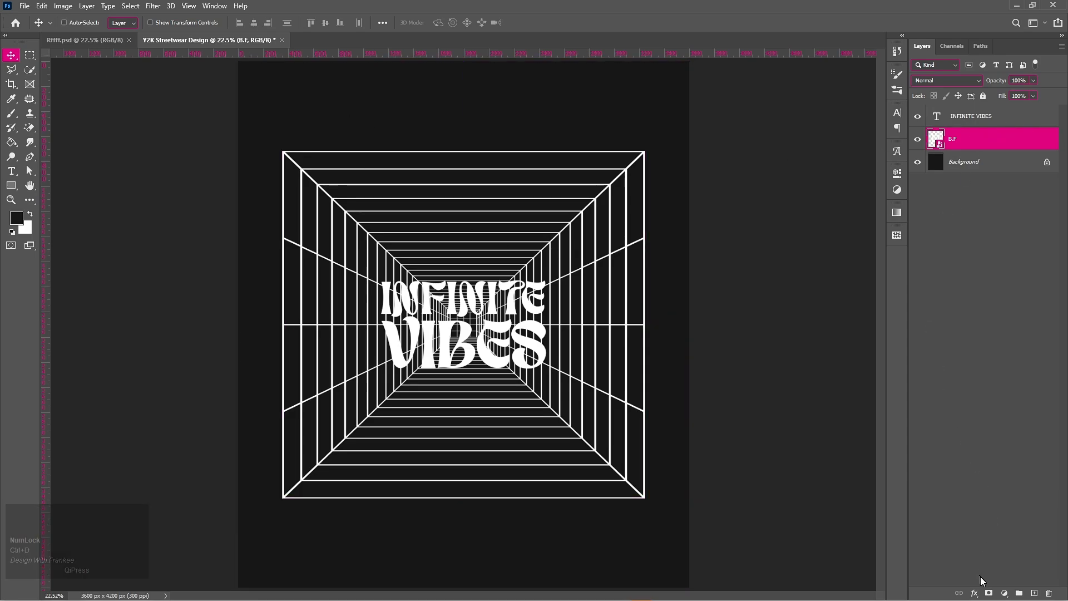
Add a layer mask to the B.F layer and load the INFINITE VIBES outline as a selection expanded by 5 pixels
click(988, 592)
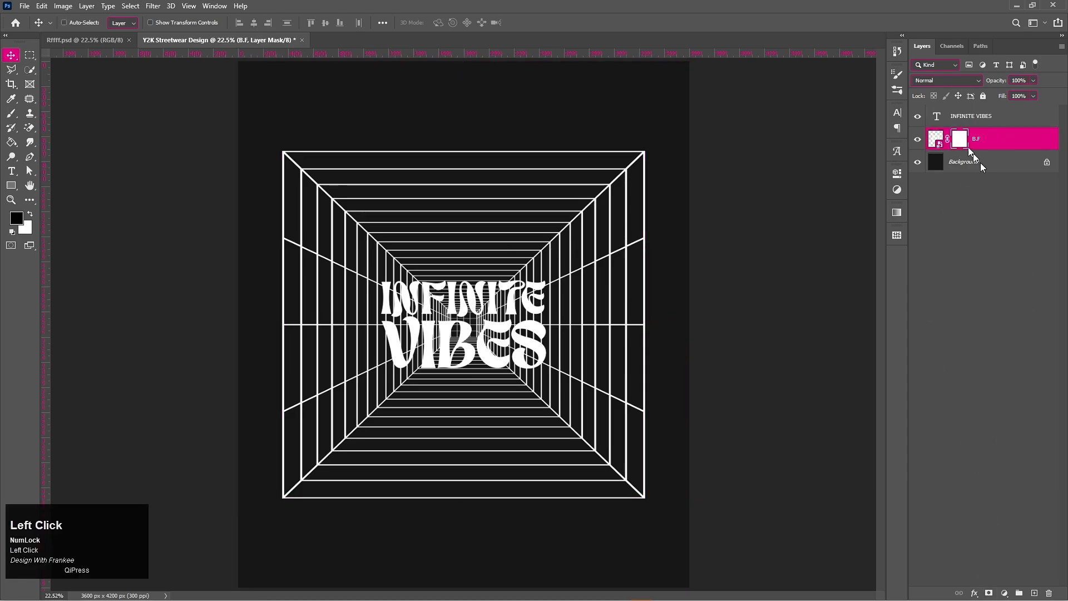
ctrl+click(937, 116)
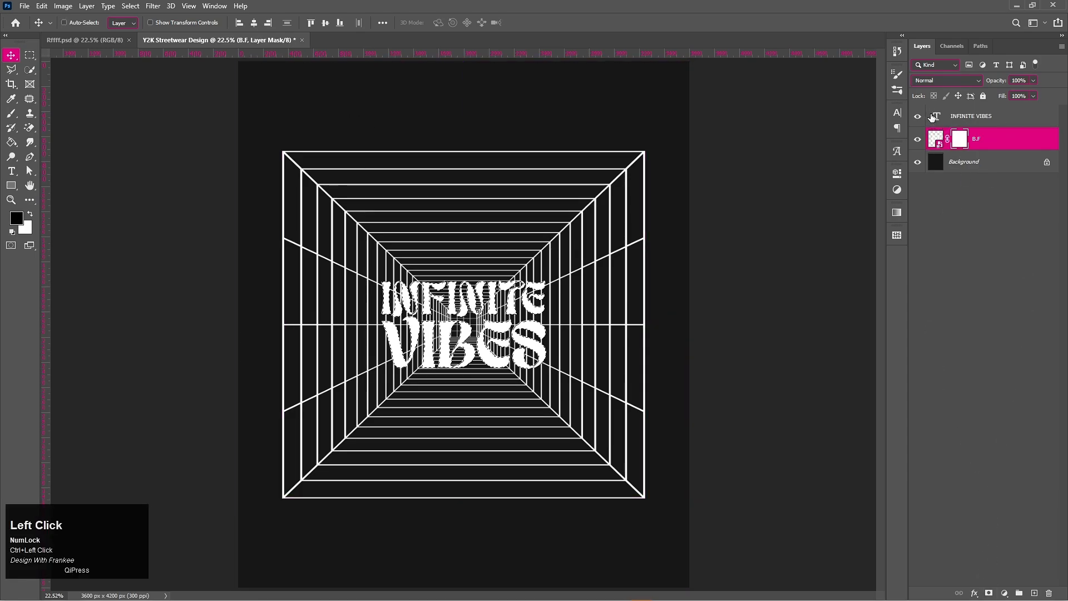
click(130, 6)
mouse_move(184, 163)
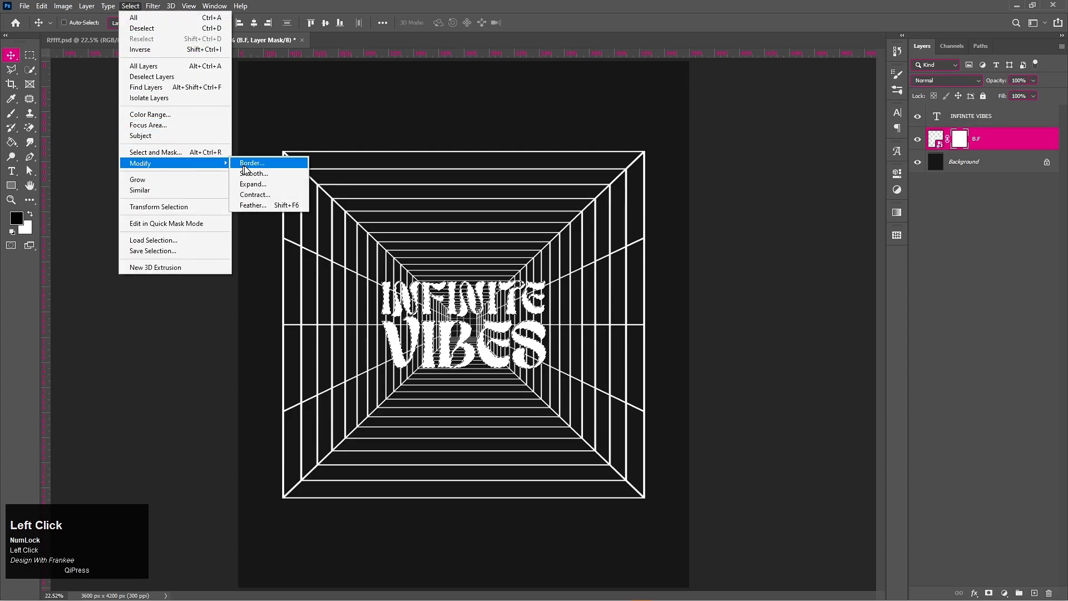
click(251, 185)
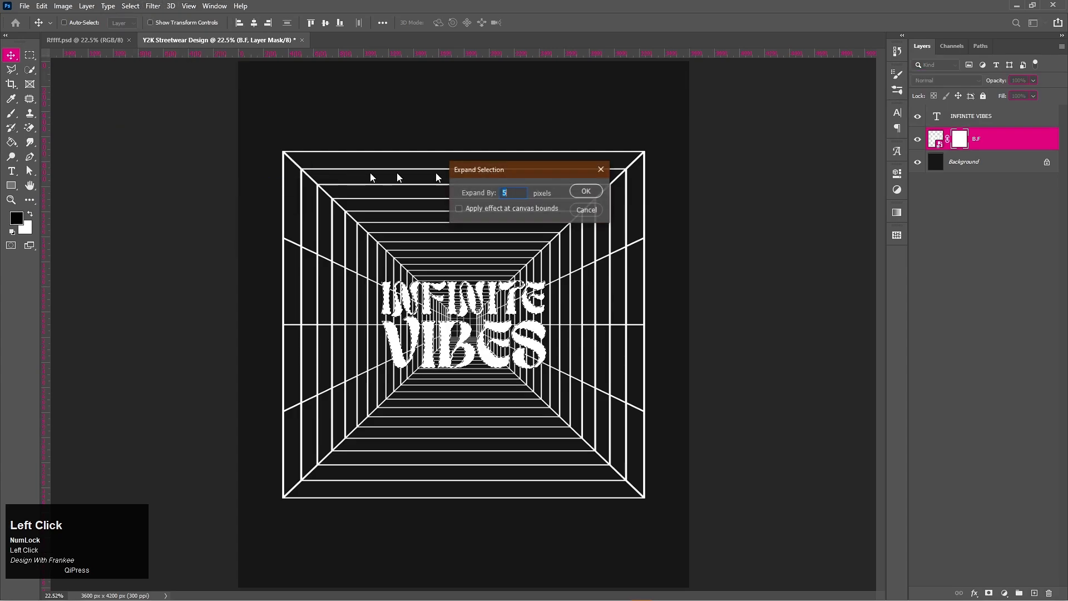
click(574, 191)
Fill the expanded lettering selection with black on the B.F layer mask and deselect it
alt+scroll(490, 333, up, 3)
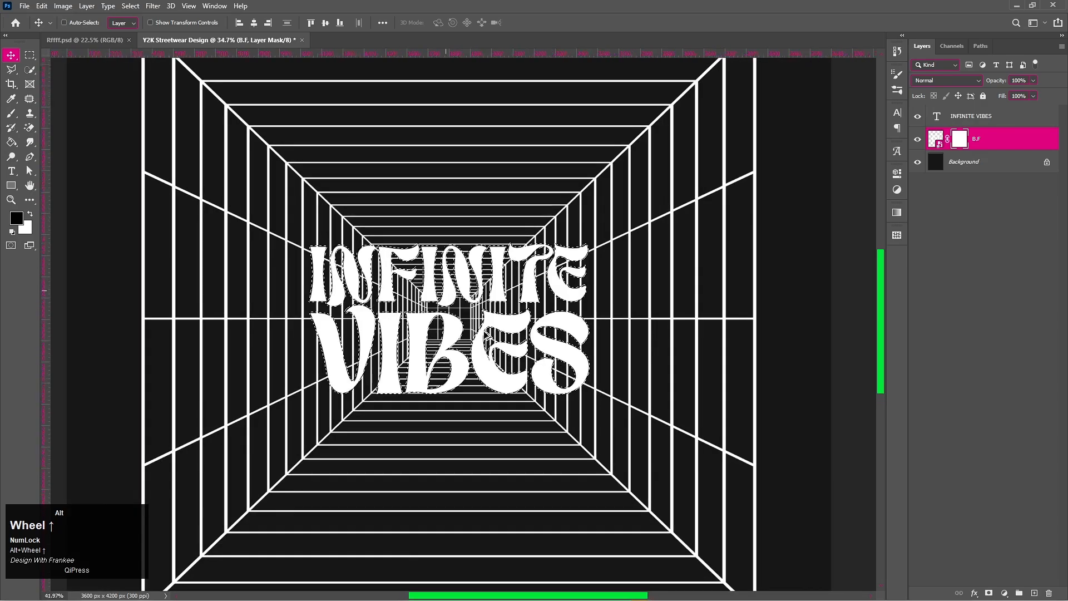
alt+scroll(486, 333, up, 3)
drag(454, 296, 481, 298)
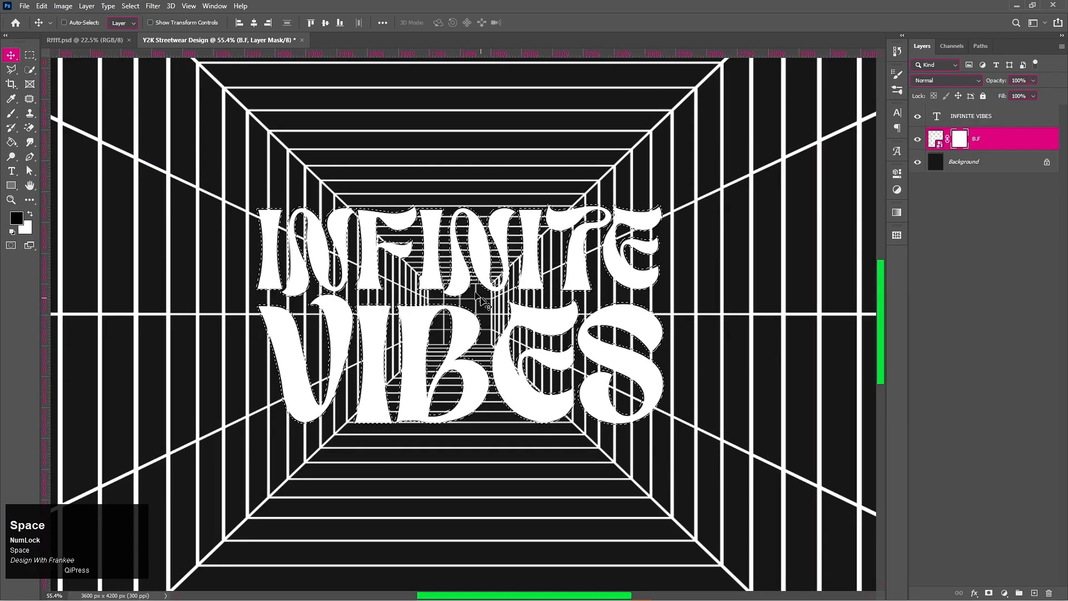
key(alt+BackSpace)
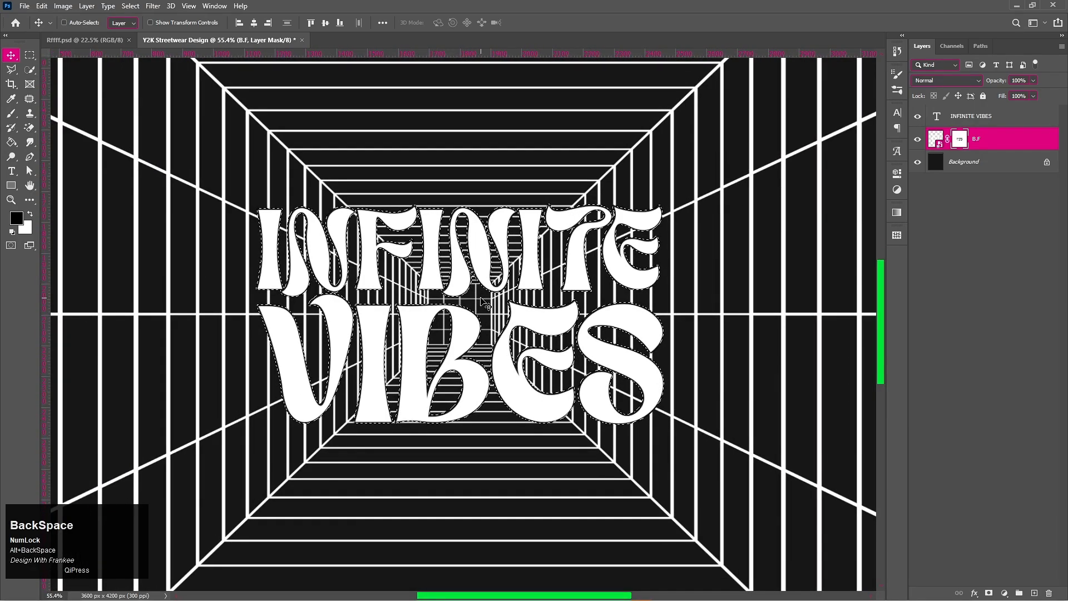
key(b)
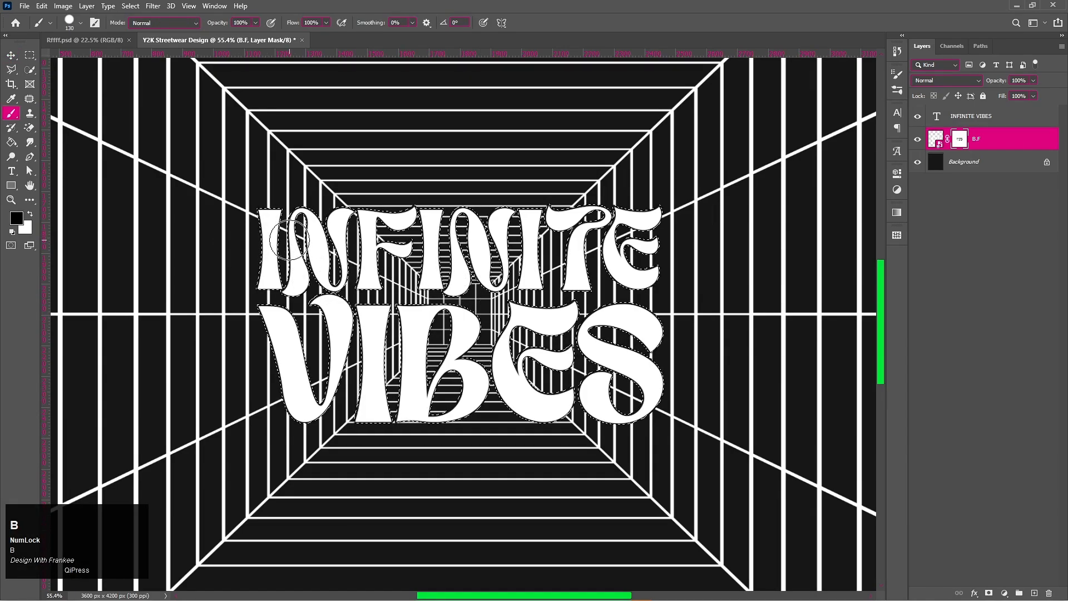
drag(288, 239, 323, 247)
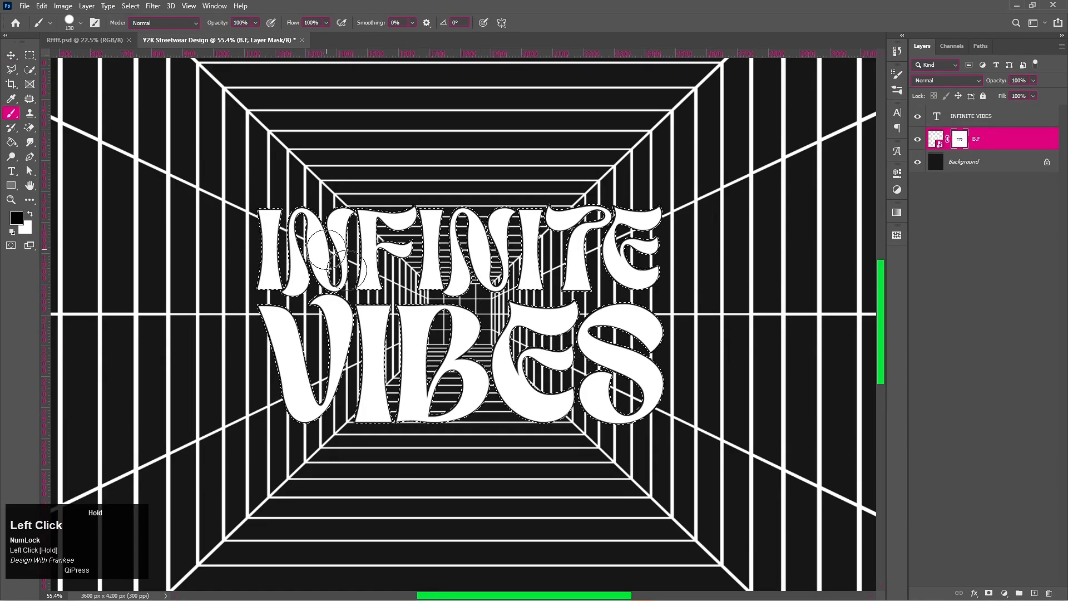
key(ctrl+d)
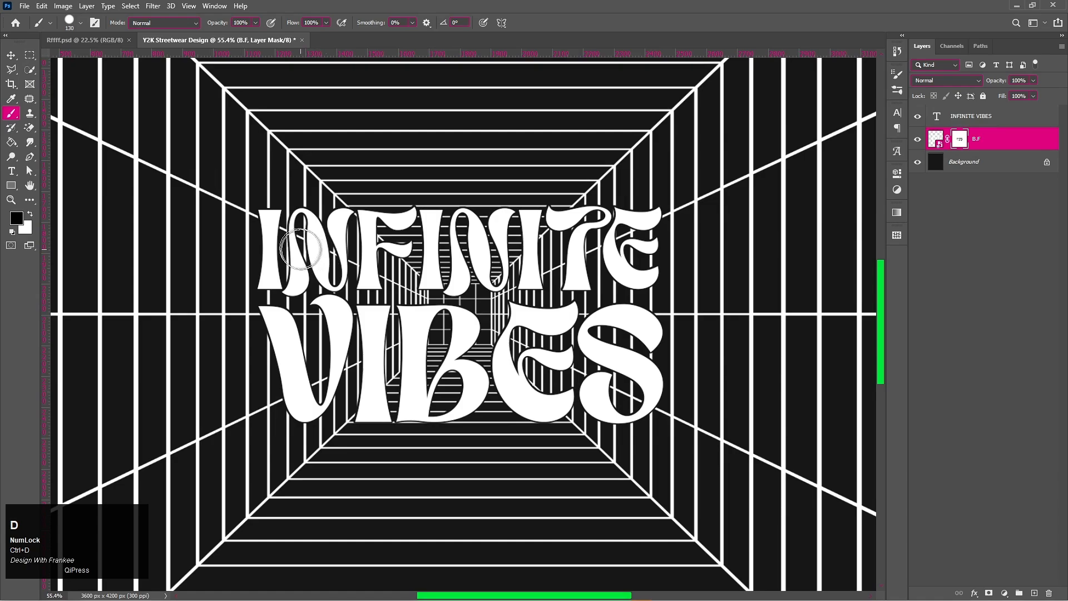
ctrl+click(961, 142)
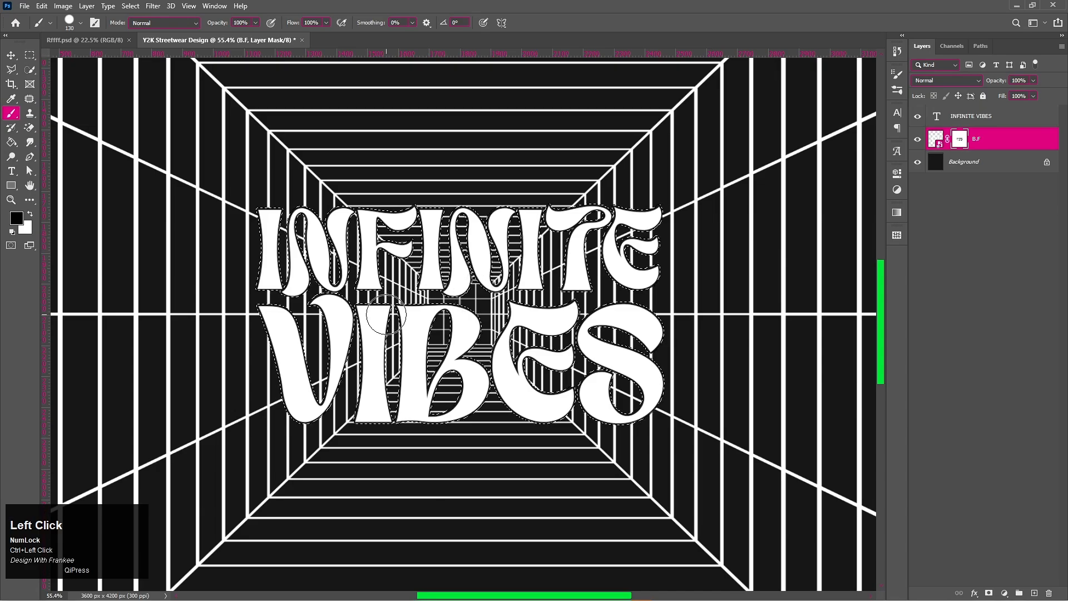
key(ctrl+shift+i)
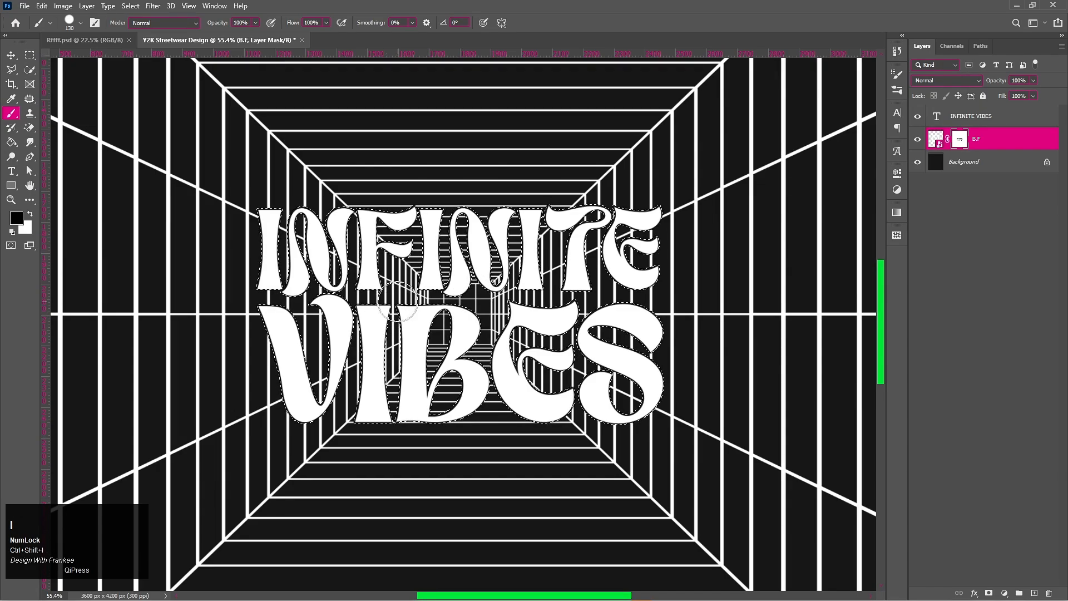
drag(292, 238, 390, 245)
key(ctrl+d)
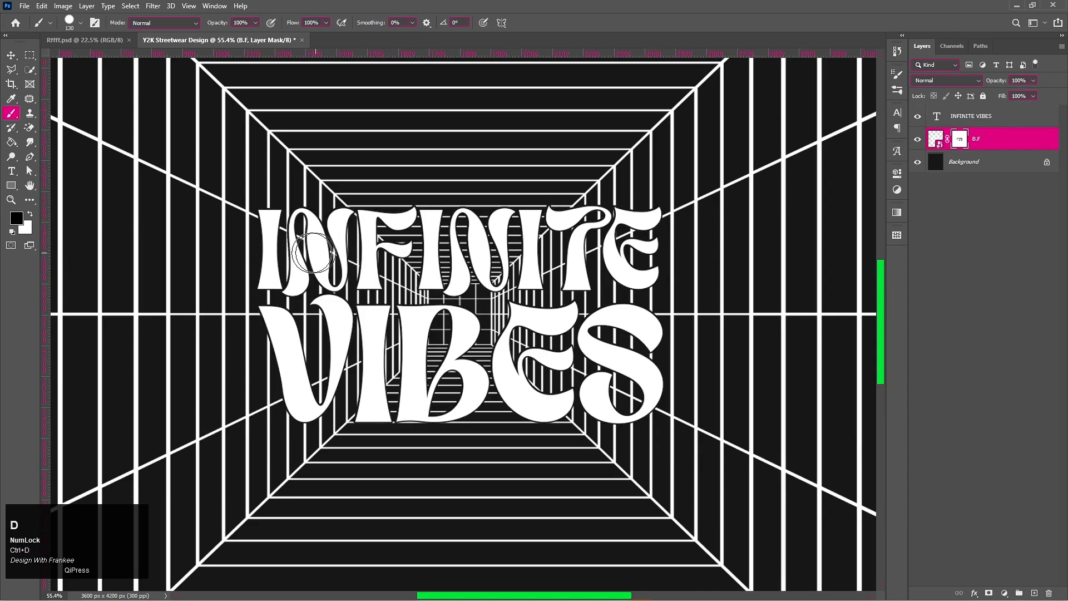
Brush black on the B.F layer mask to hide the grid lines inside and between the letters of INFINITE VIBES
mouse_move(294, 239)
mouse_down()
mouse_move(589, 256)
mouse_move(573, 258)
mouse_move(560, 281)
mouse_move(459, 290)
mouse_move(427, 267)
mouse_move(440, 280)
mouse_move(296, 259)
mouse_move(321, 386)
mouse_move(331, 258)
mouse_move(369, 238)
mouse_move(609, 247)
mouse_move(636, 238)
mouse_move(616, 252)
mouse_move(634, 259)
mouse_move(616, 261)
mouse_move(617, 297)
mouse_move(599, 280)
mouse_move(598, 308)
mouse_move(618, 342)
mouse_move(603, 344)
mouse_move(626, 356)
mouse_up()
drag(633, 354, 626, 394)
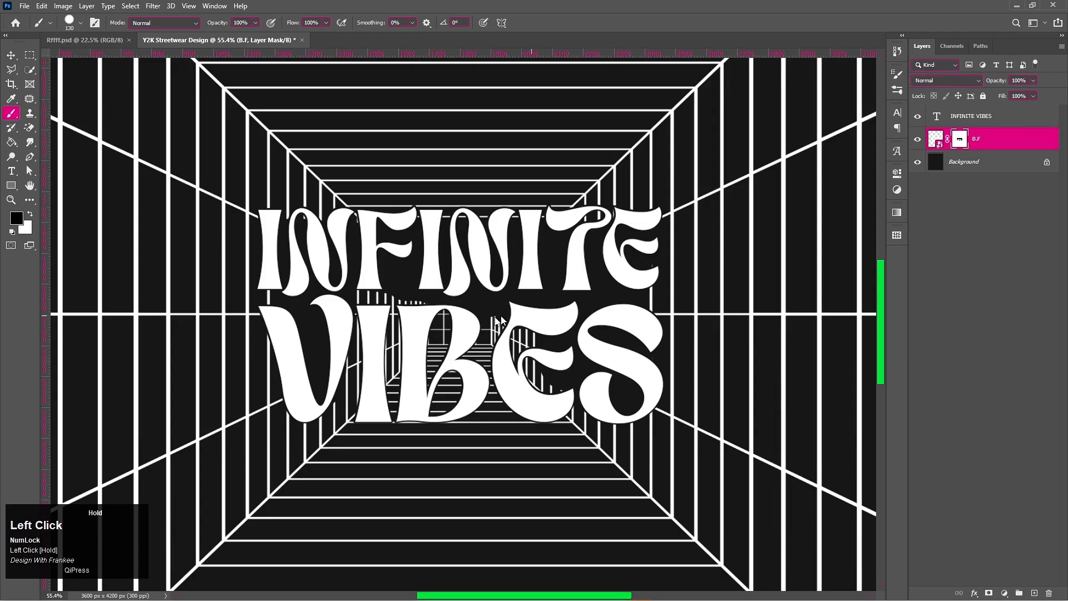
mouse_move(546, 337)
mouse_down()
mouse_move(543, 363)
mouse_move(567, 386)
mouse_move(380, 380)
mouse_move(383, 328)
mouse_move(352, 291)
mouse_move(351, 230)
mouse_move(303, 236)
mouse_up()
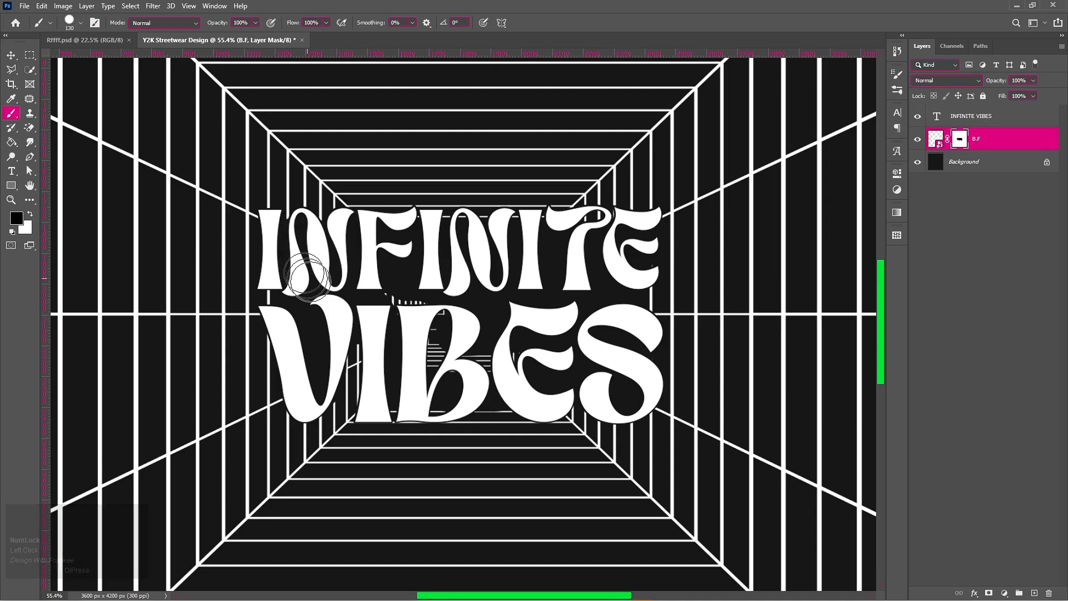
mouse_move(328, 306)
mouse_down()
mouse_move(473, 307)
mouse_move(381, 311)
mouse_move(428, 348)
mouse_move(344, 358)
mouse_move(548, 361)
mouse_move(485, 367)
mouse_move(510, 345)
mouse_move(460, 344)
mouse_up()
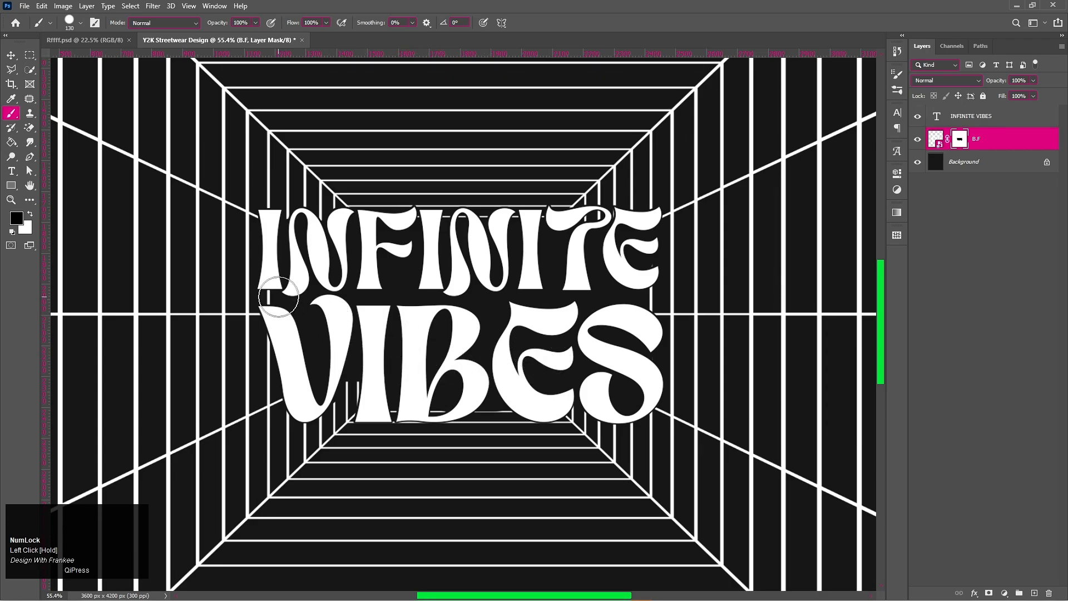
mouse_move(278, 296)
mouse_down()
mouse_move(373, 331)
mouse_move(387, 361)
mouse_move(351, 371)
mouse_move(339, 394)
mouse_move(439, 398)
mouse_move(604, 376)
mouse_move(573, 348)
mouse_move(577, 367)
mouse_move(556, 377)
mouse_move(582, 371)
mouse_up()
Paint out the leftover grid-line fragments along the lower edge of the letters V, I and B in VIBES on the B.F mask
scroll(558, 380, up, 3)
key(space)
key(space)
drag(461, 351, 564, 352)
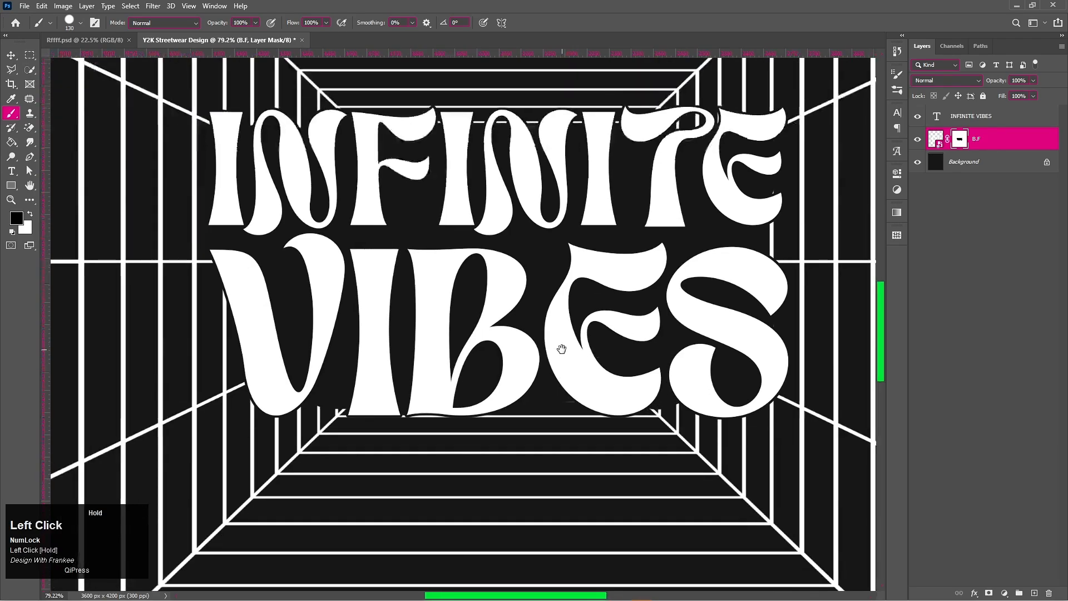
drag(418, 393, 429, 394)
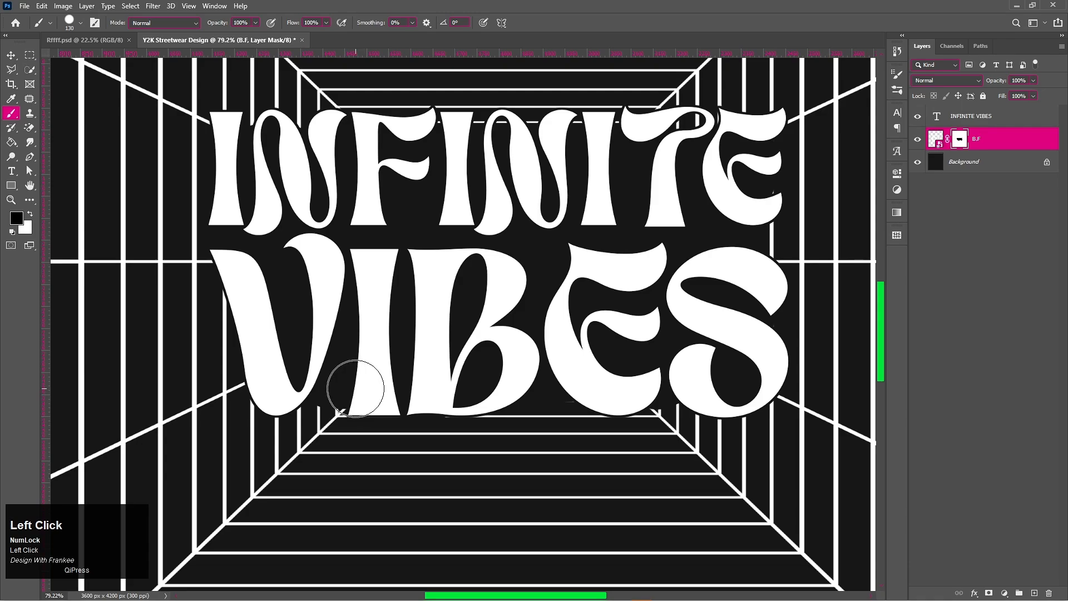
drag(353, 386, 309, 382)
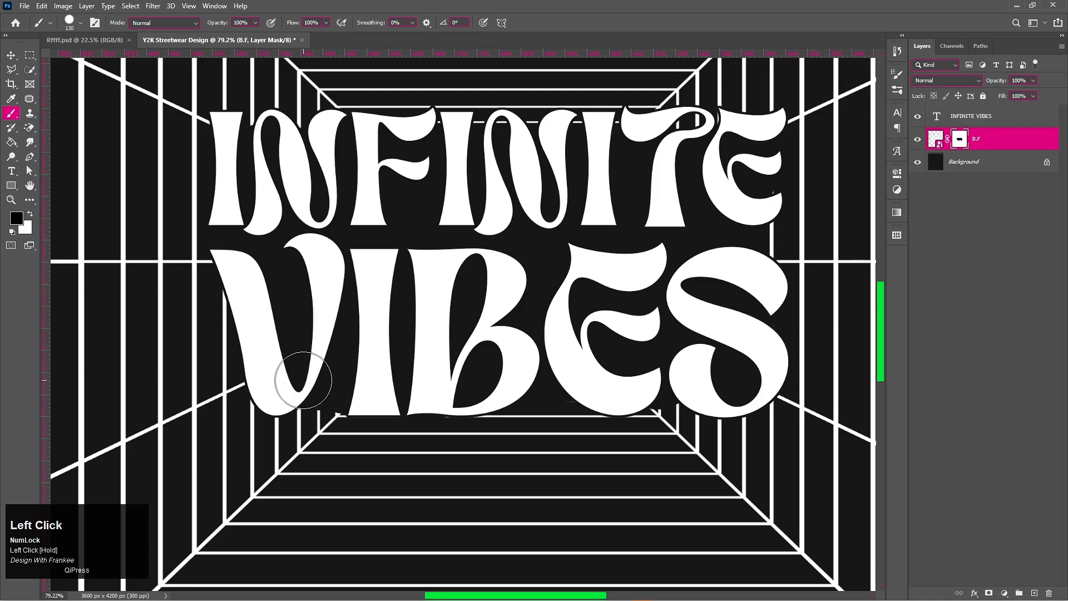
Fill a rectangular selection across the lower edge of V, I and B in VIBES with black on the B.F mask, then deselect
key(m)
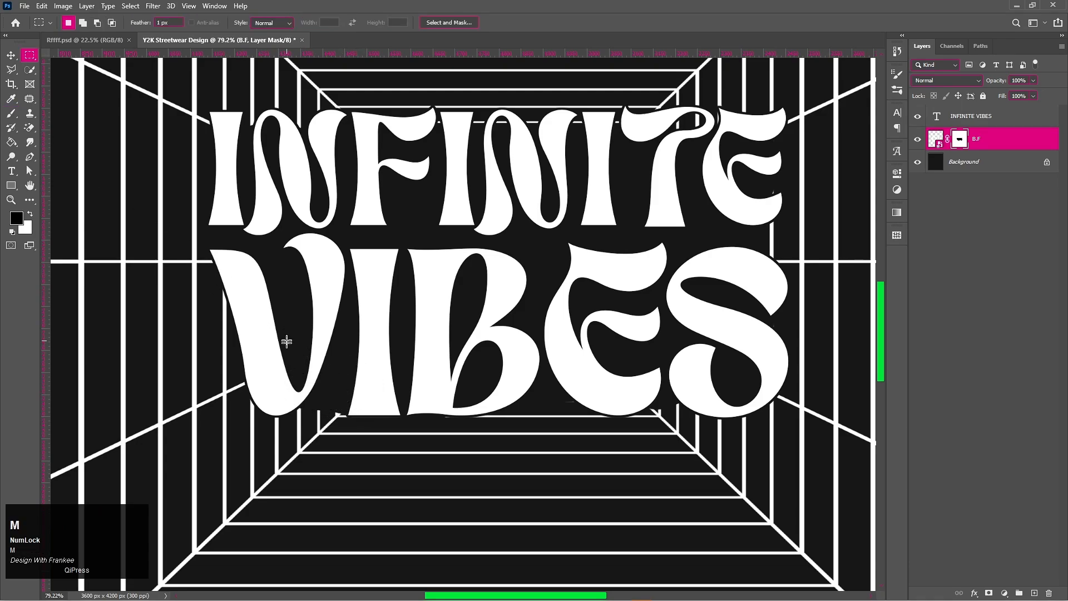
drag(268, 380, 482, 417)
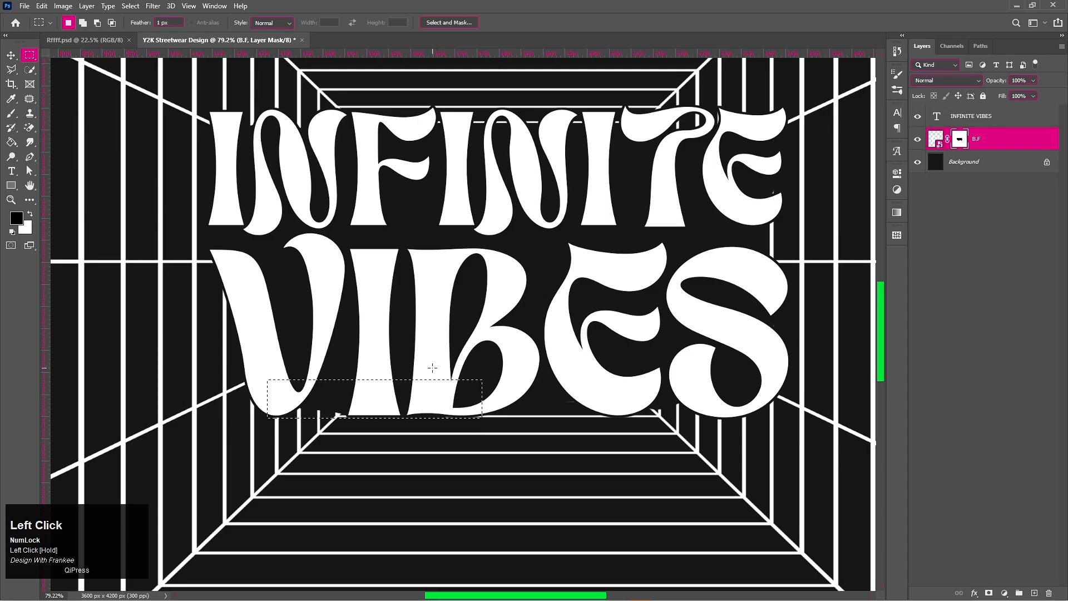
key(BackSpace)
key(ctrl+d)
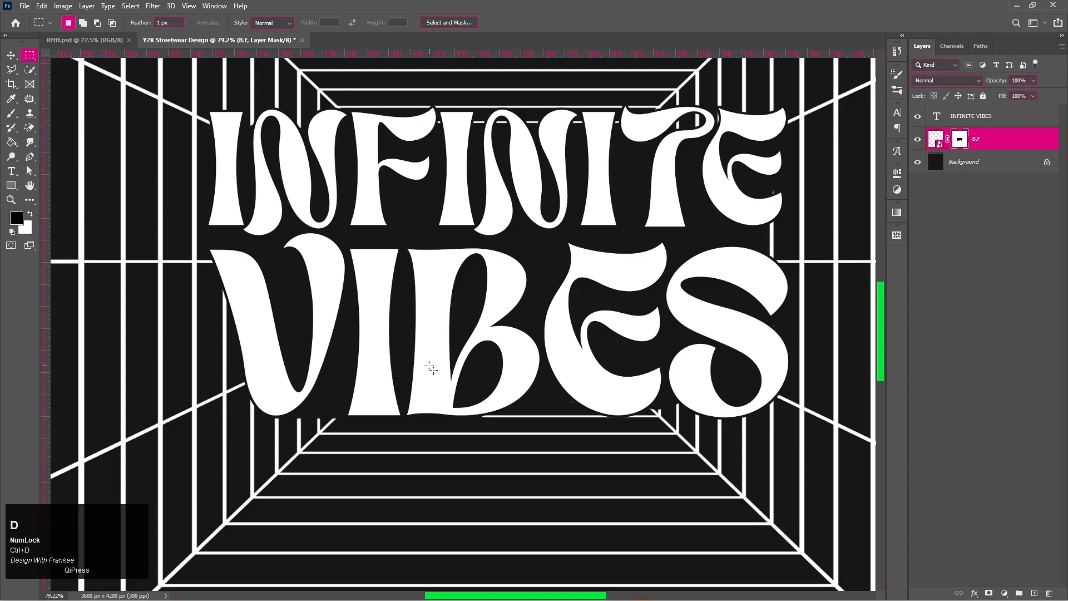
Brush black on the B.F mask over the remaining grid-line fragments within INFINITE and below the letter E of VIBES
scroll(435, 349, down, 2)
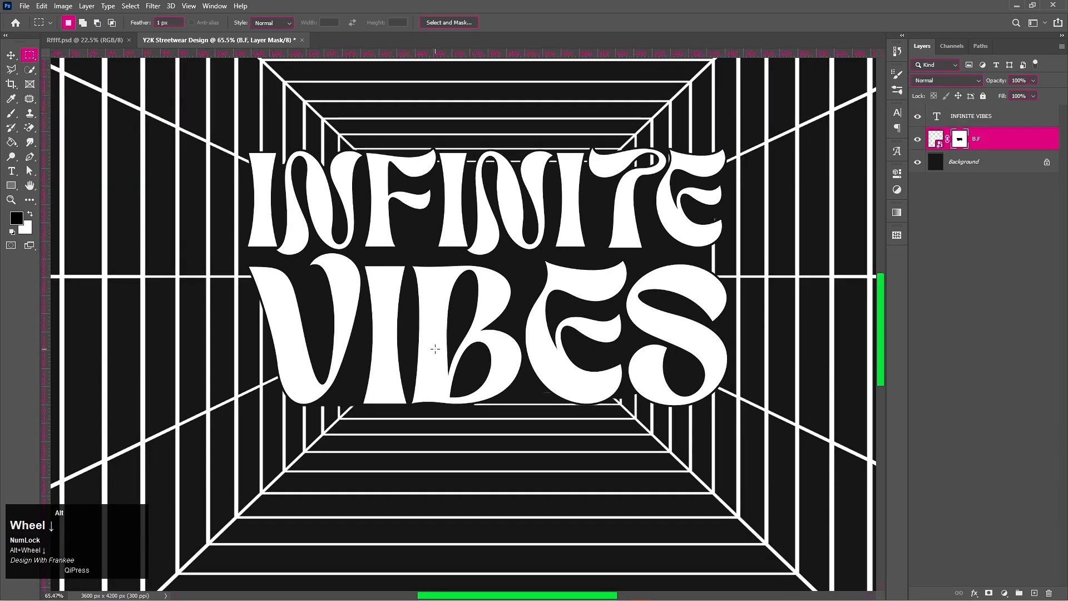
drag(435, 301, 401, 378)
key(b)
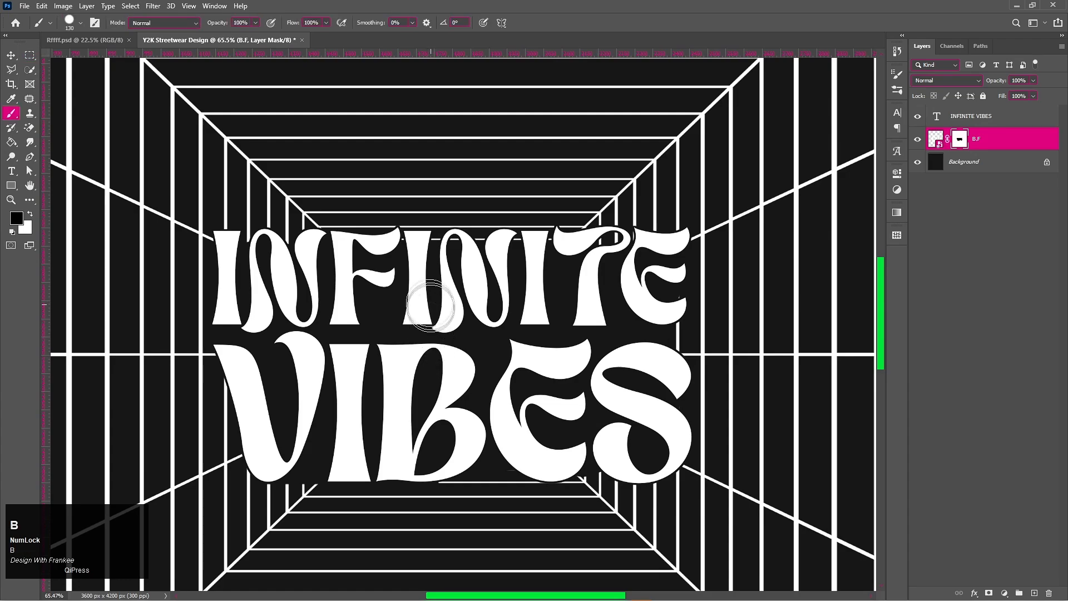
mouse_move(406, 259)
mouse_down()
mouse_move(628, 255)
mouse_move(615, 254)
mouse_move(662, 290)
mouse_move(632, 261)
mouse_move(398, 287)
mouse_up()
mouse_move(325, 284)
mouse_down()
mouse_move(365, 360)
mouse_move(429, 403)
mouse_move(487, 422)
mouse_move(510, 455)
mouse_move(565, 425)
mouse_up()
scroll(684, 475, up, 3)
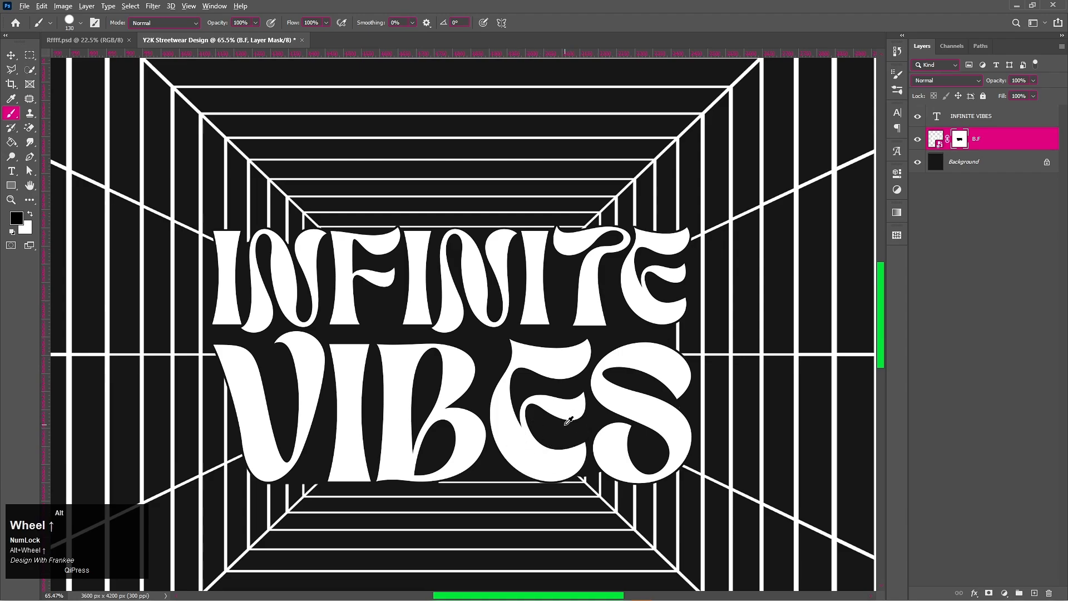
key(space)
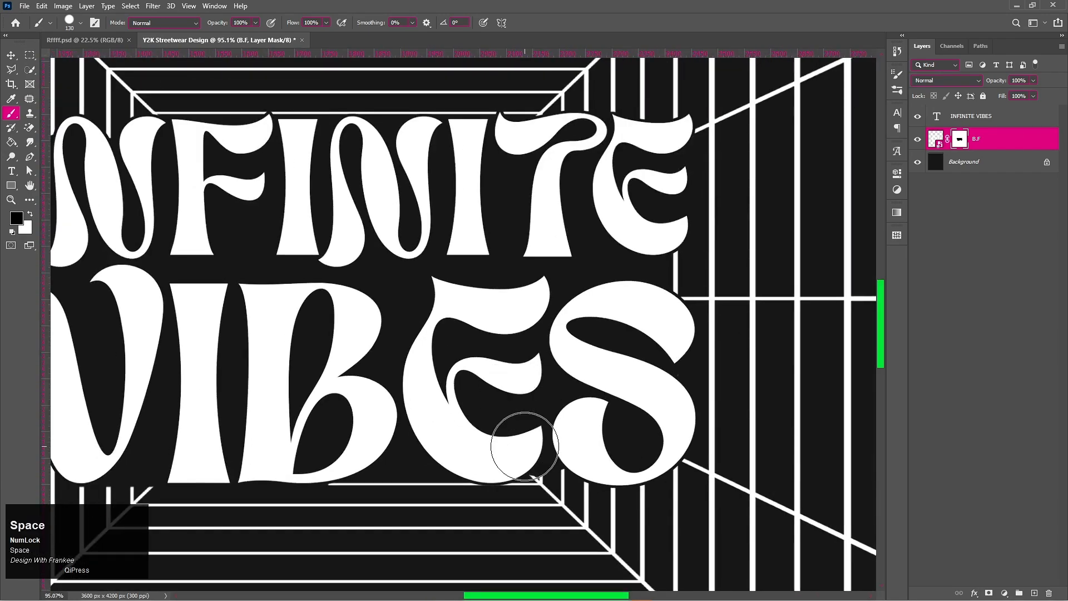
mouse_move(515, 439)
mouse_down()
mouse_move(578, 445)
mouse_move(596, 433)
mouse_move(479, 439)
mouse_move(565, 435)
mouse_up()
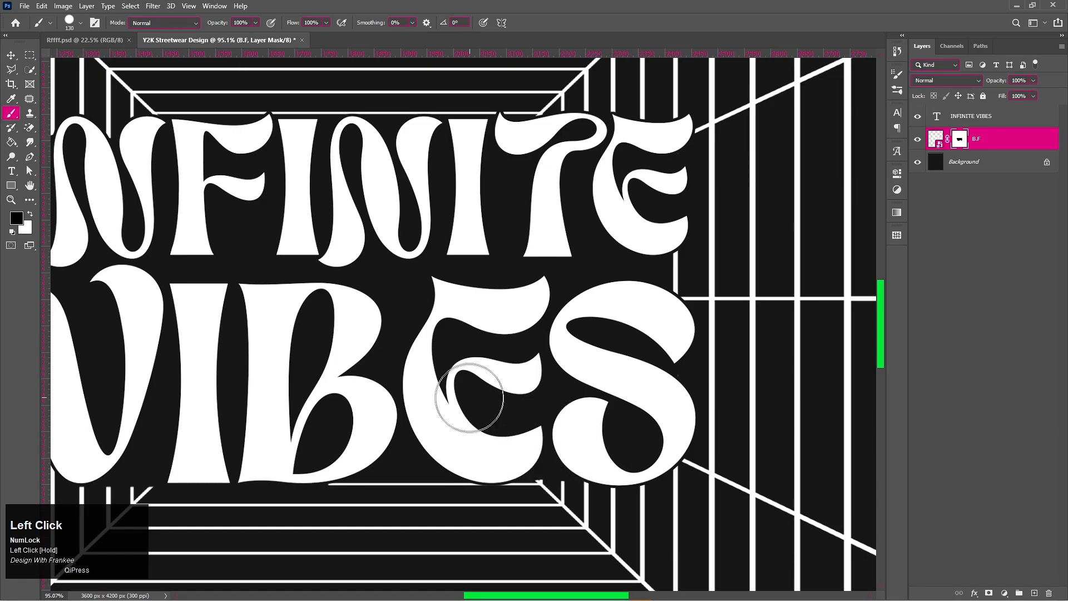
Add a new text layer reading LIMITLESS DESIRES in the empty area above the grid
key(v)
key(ctrl+0)
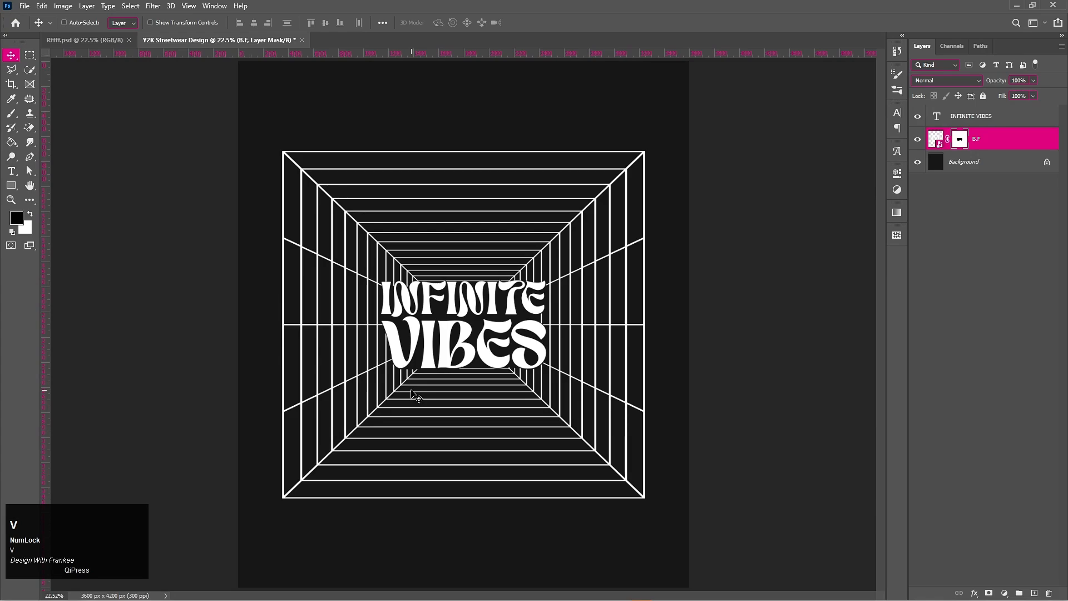
click(979, 118)
key(t)
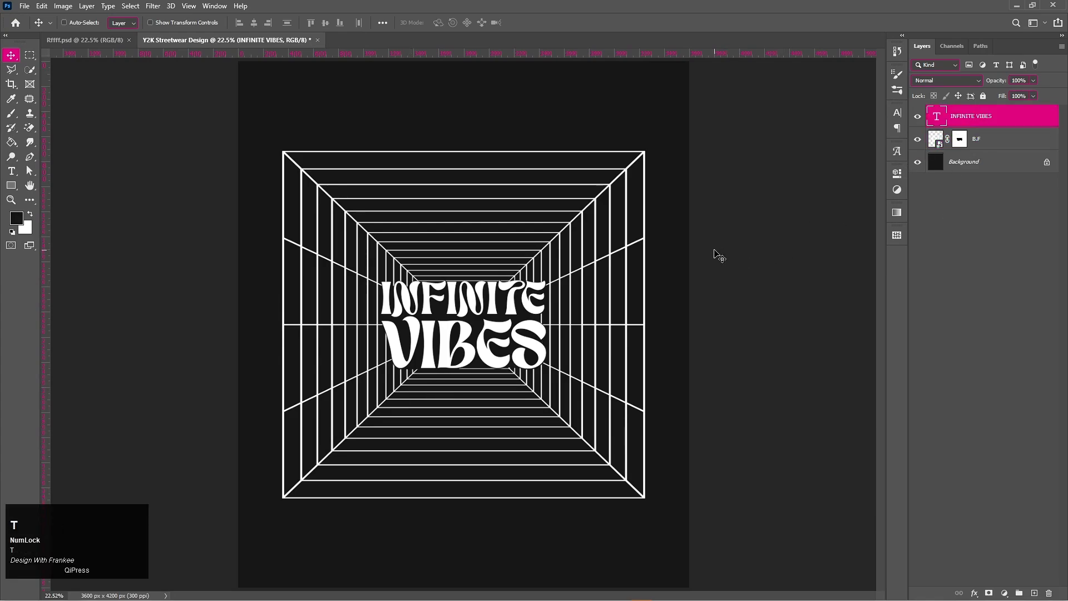
click(424, 108)
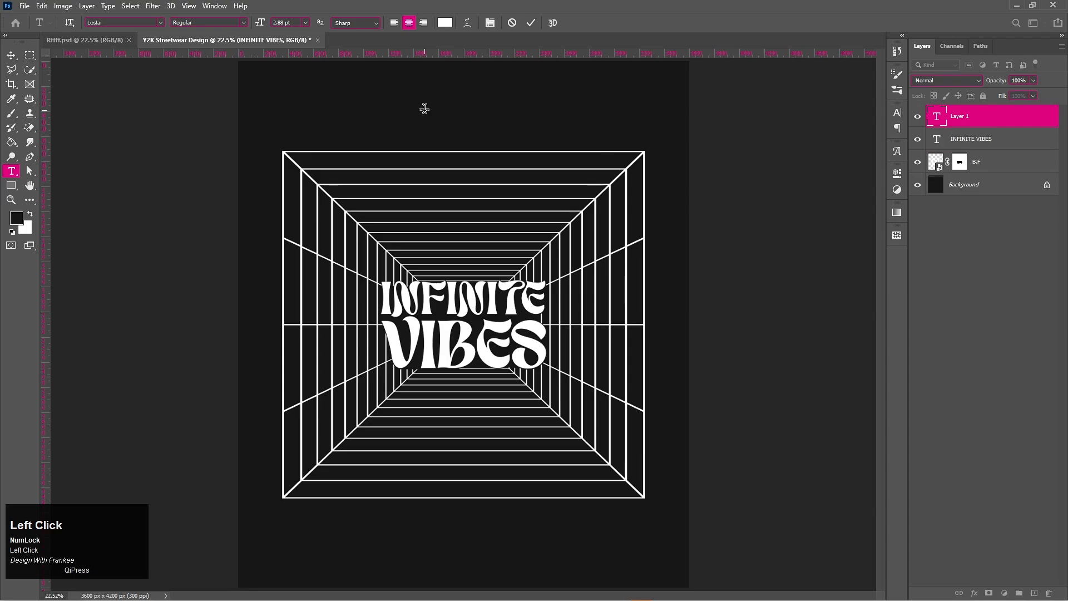
key(Caps_Lock)
text(I)
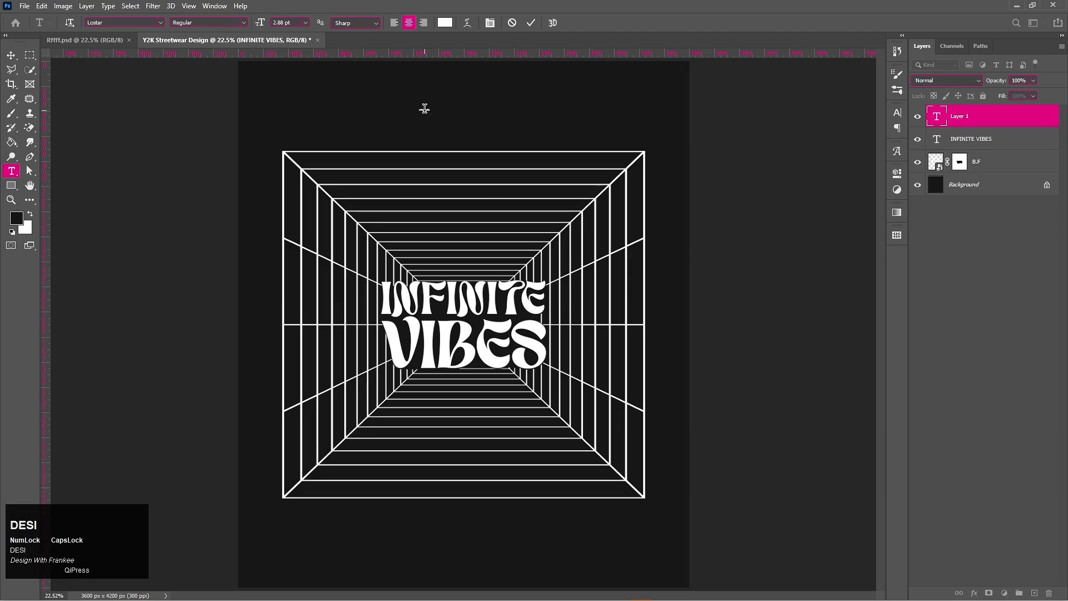
text(RE)
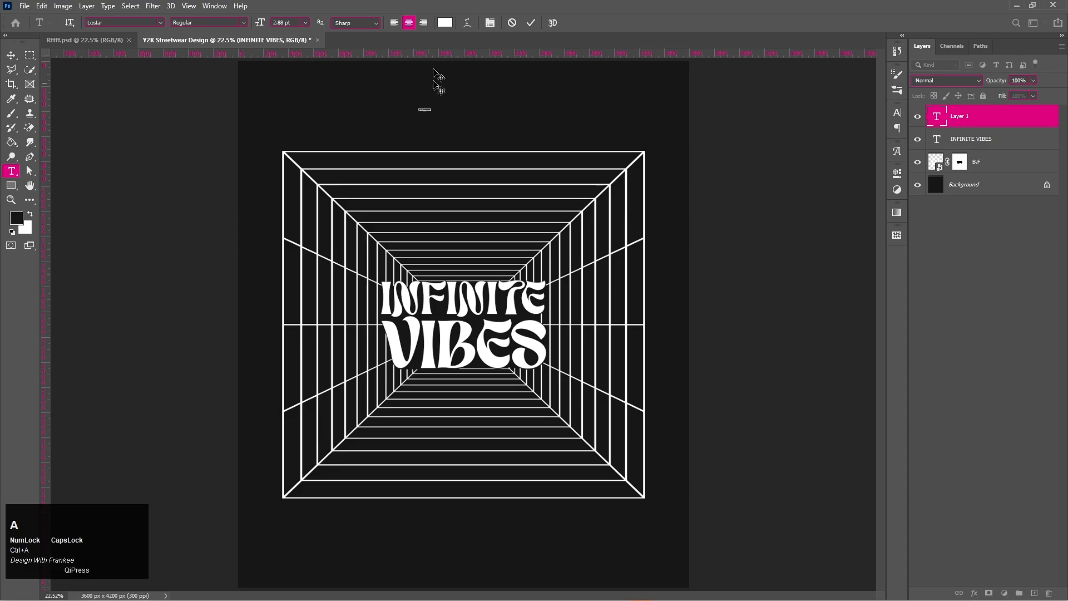
Keep the LIMITLESS DESIRES text white, enlarge it to 75 pt and commit the text
click(444, 22)
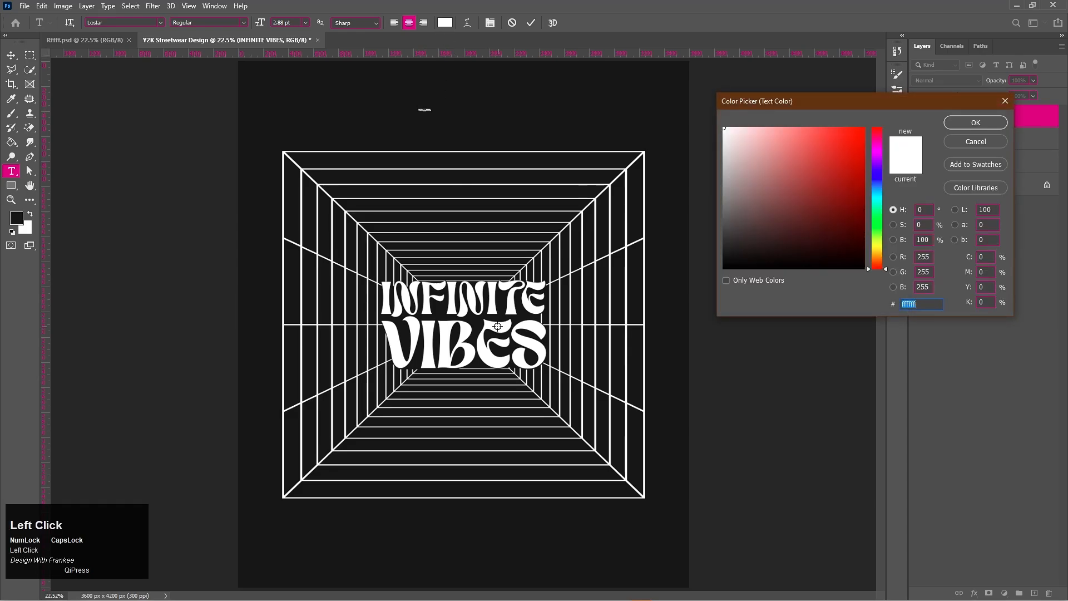
click(975, 122)
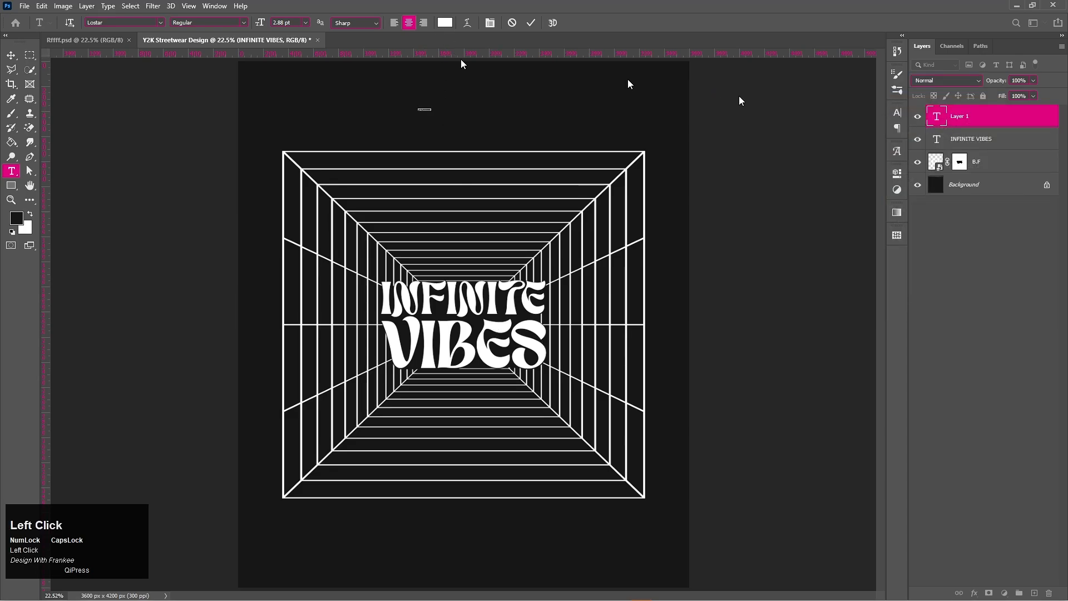
drag(260, 23, 299, 37)
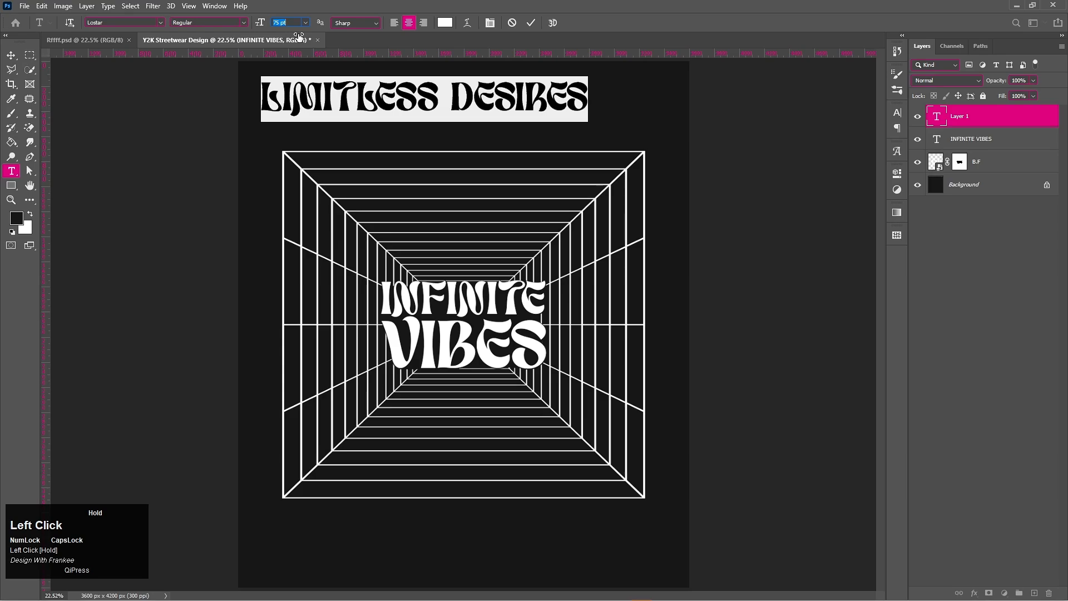
click(530, 24)
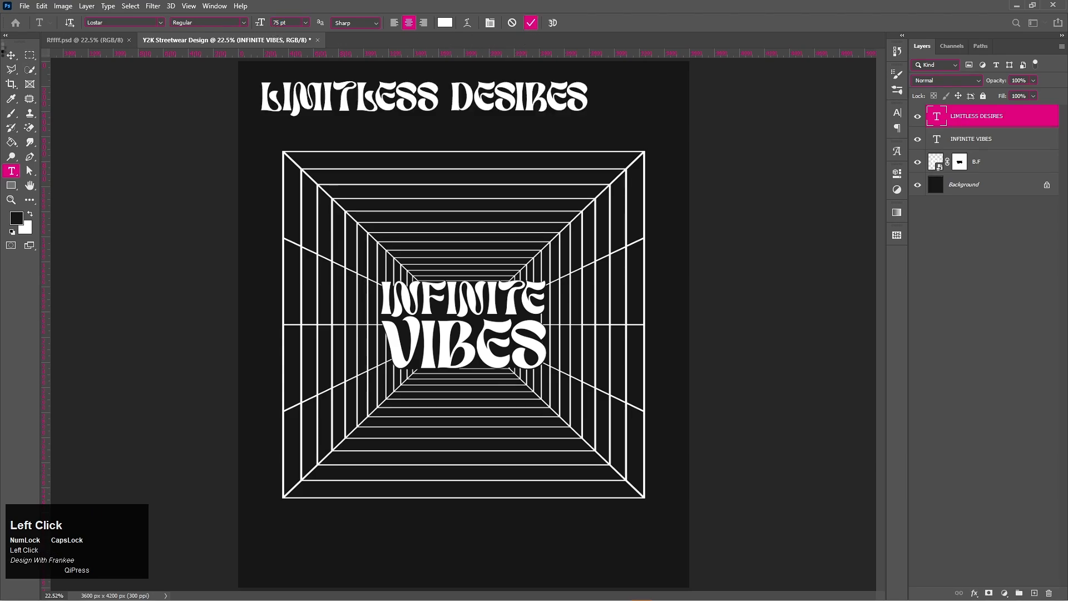
Centre LIMITLESS DESIRES just above the grid, scale it to about 111% to match the grid's width, and nudge it down slightly
click(12, 56)
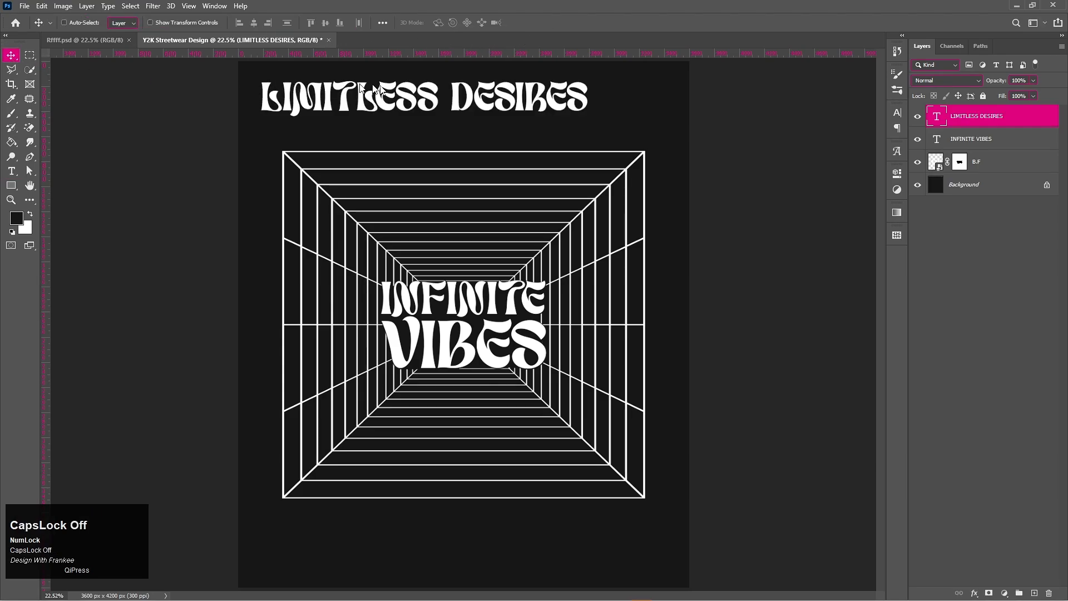
drag(434, 99, 473, 129)
key(ctrl+t)
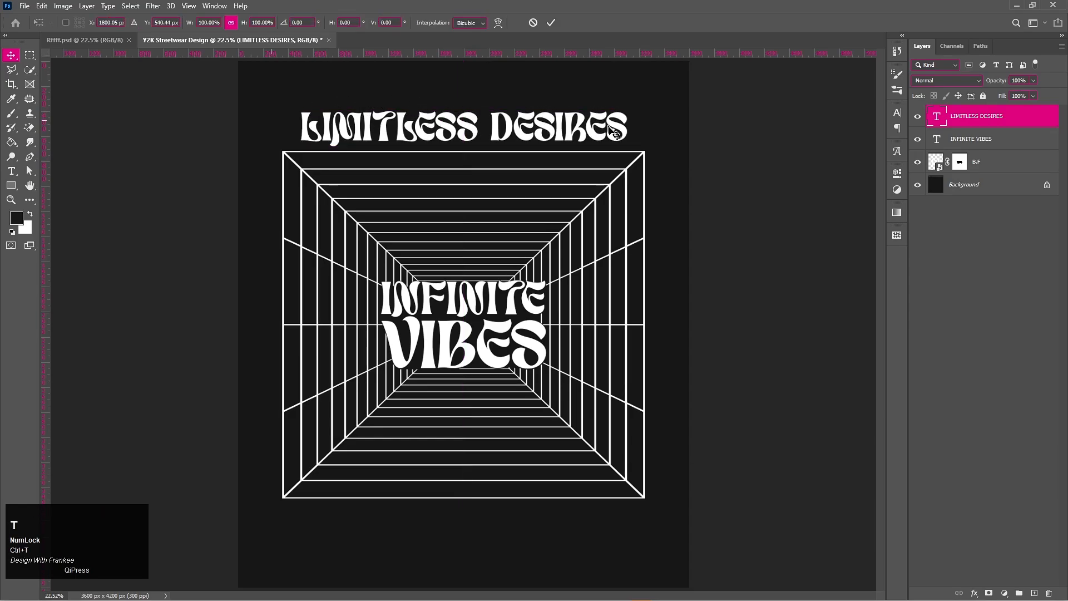
drag(629, 129, 642, 131)
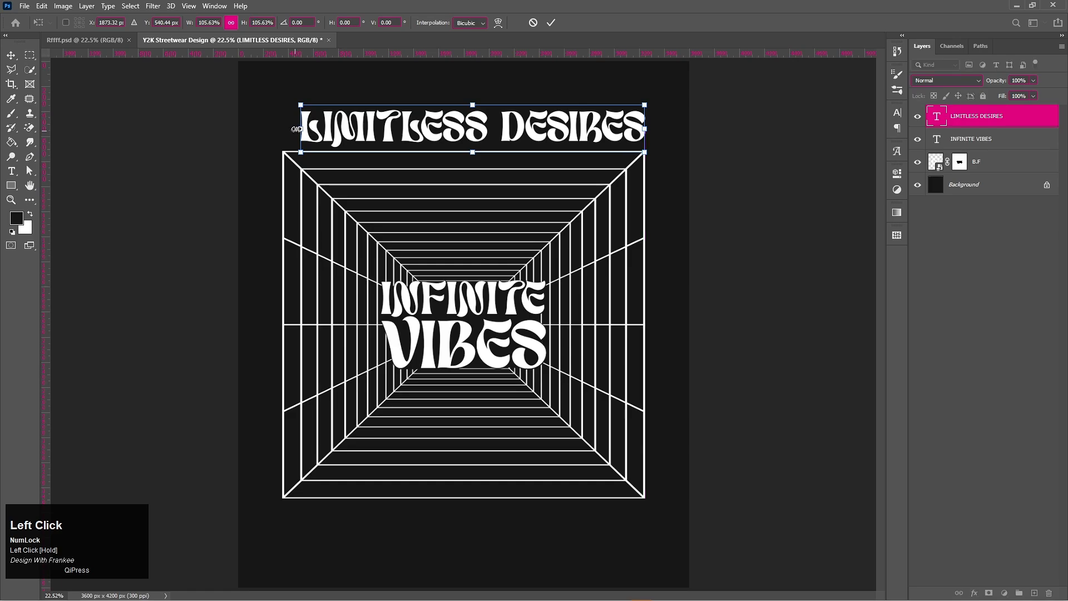
drag(291, 129, 281, 130)
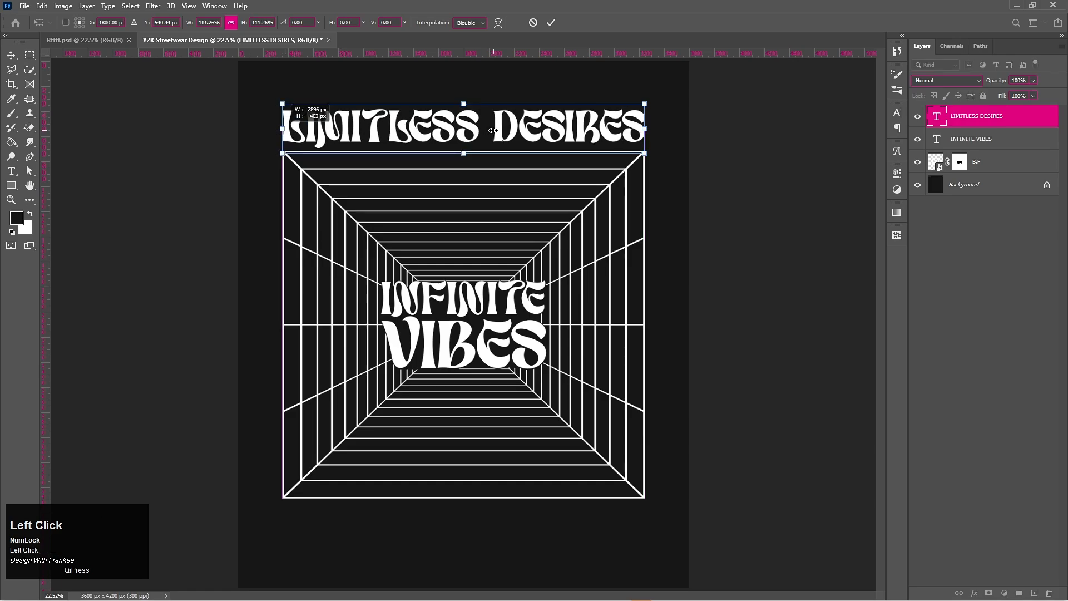
key(Escape)
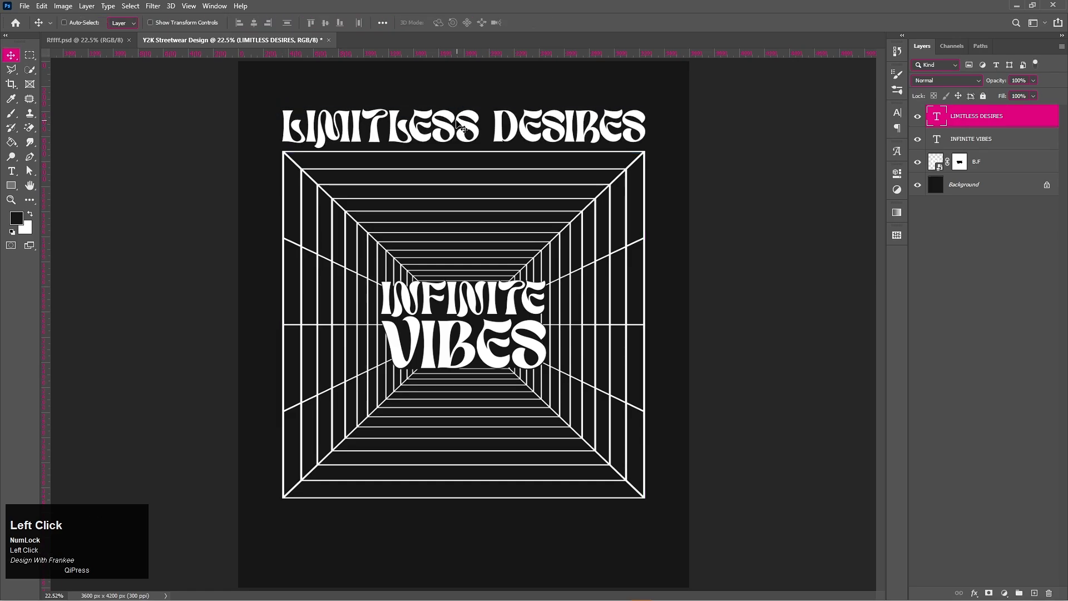
key(shift+Down)
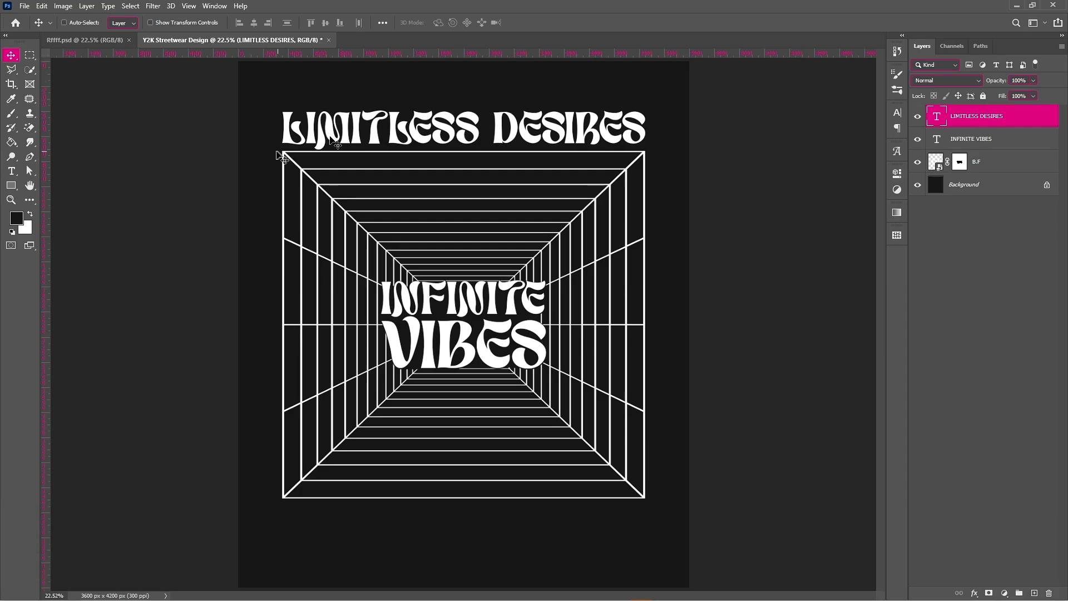
Place the Shapes-03 star from File Explorer, scaled to about 29% and positioned between the title and the grid's right edge
mouse_move(540, 584)
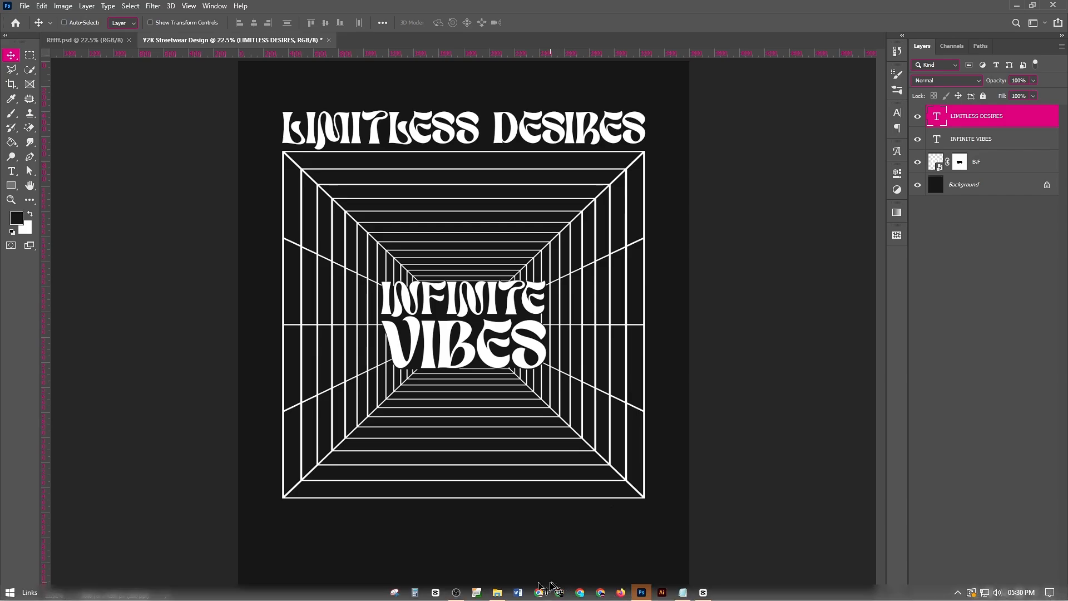
click(497, 592)
drag(295, 100, 500, 384)
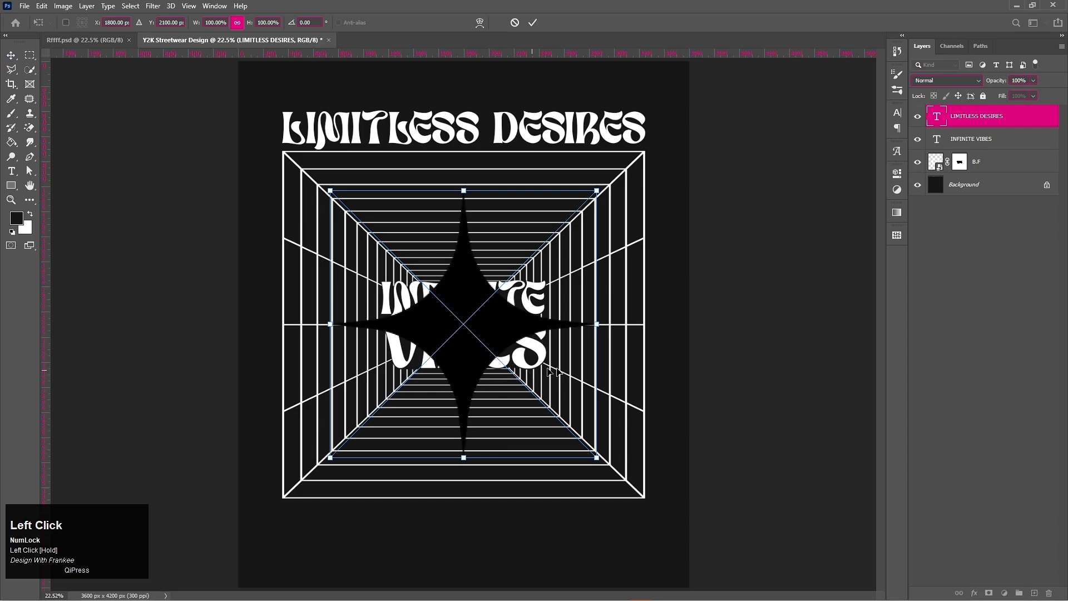
drag(597, 324, 636, 325)
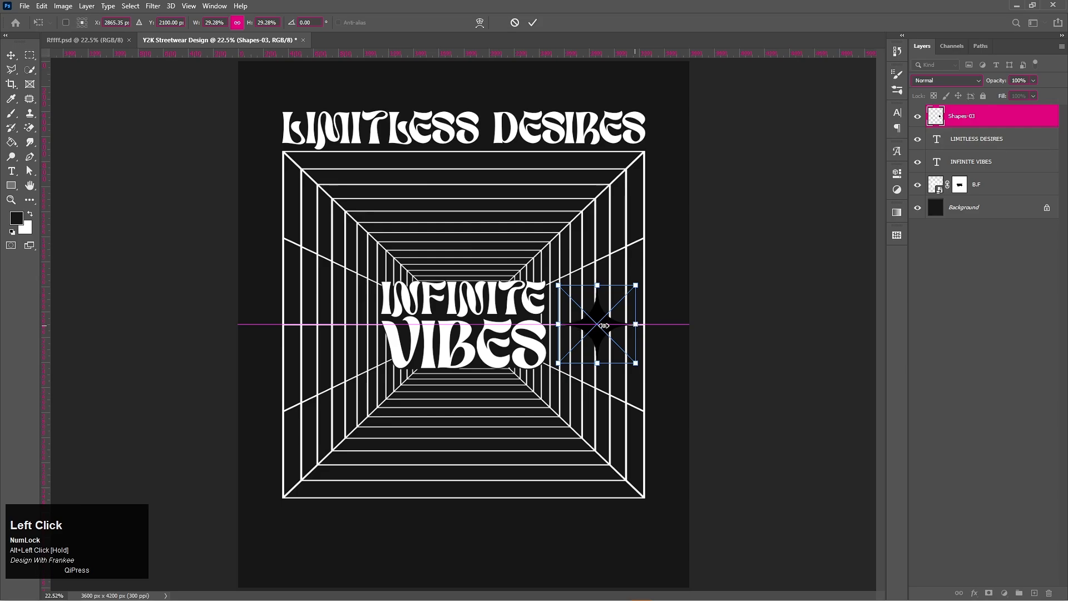
Apply a white Color Overlay to the Shapes-03 star layer
click(984, 117)
right_click(1007, 110)
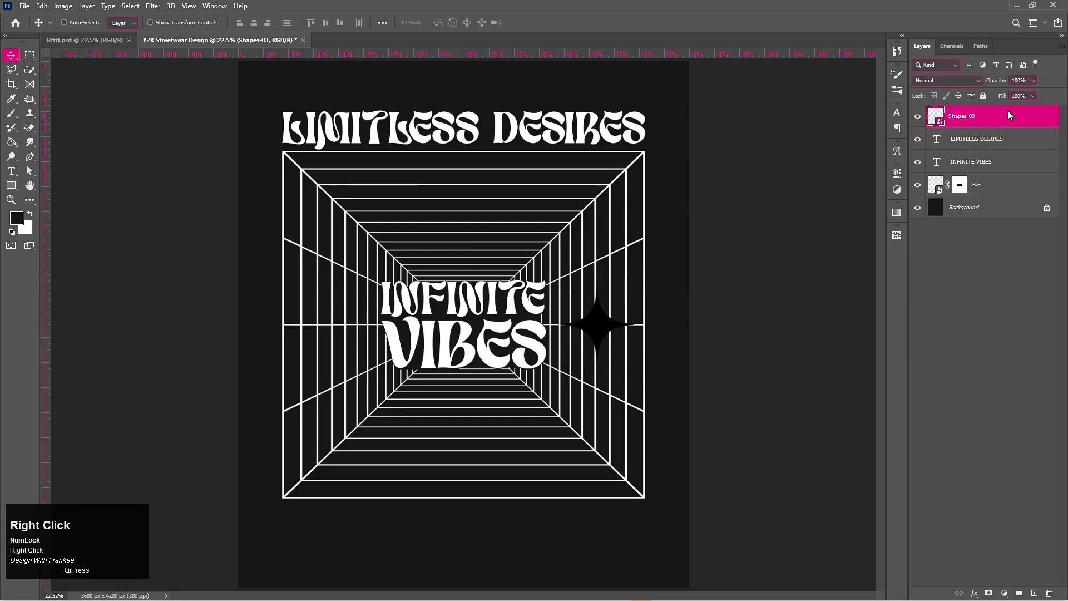
click(1004, 117)
click(658, 297)
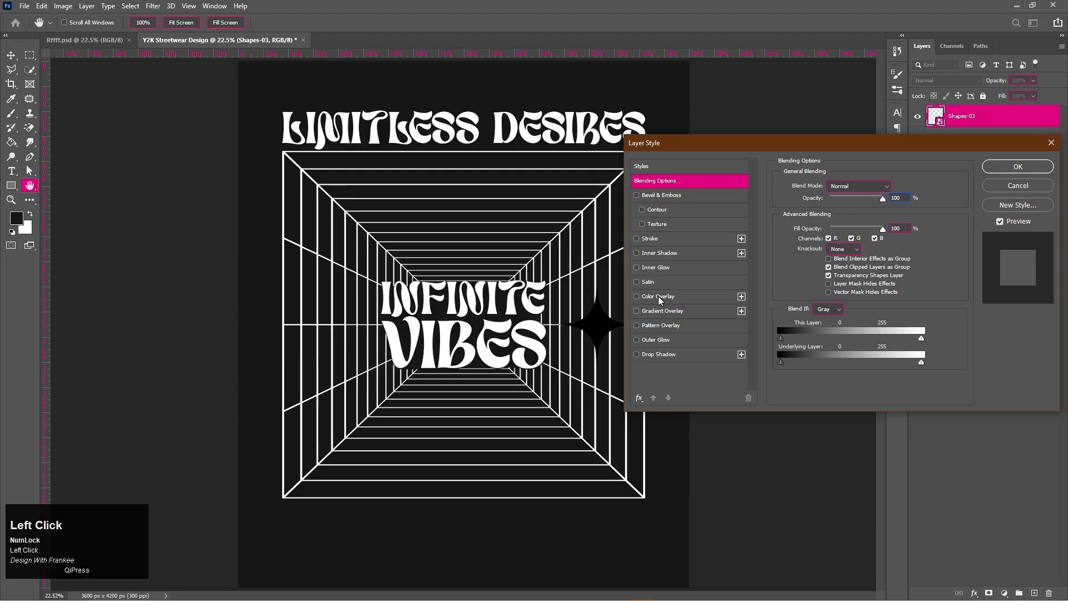
click(1017, 167)
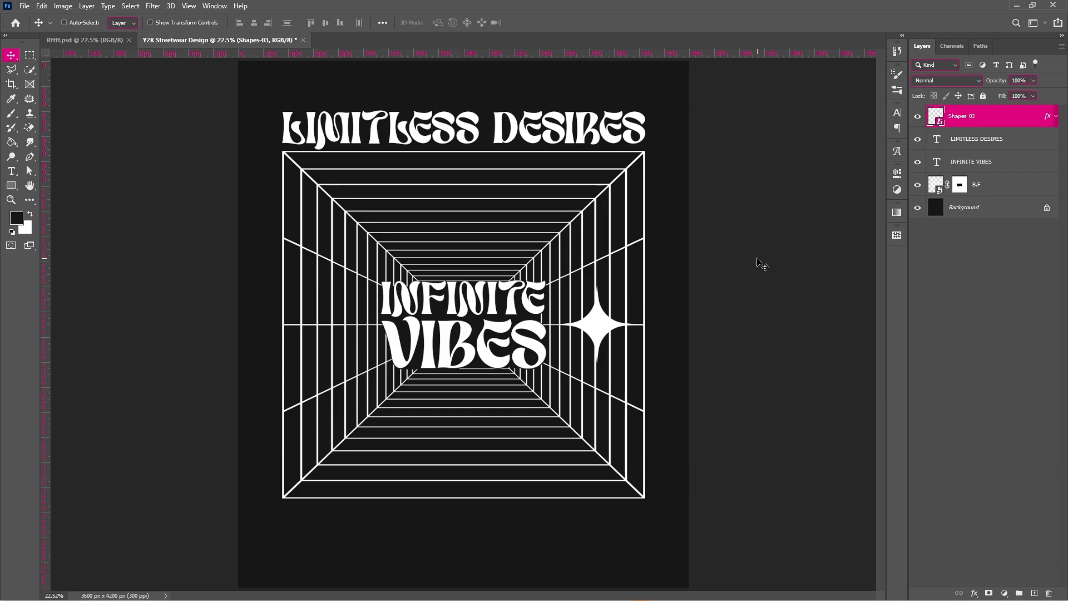
Nudge the star horizontally to fine-tune its position and duplicate it to the matching spot left of the title
key(shift)
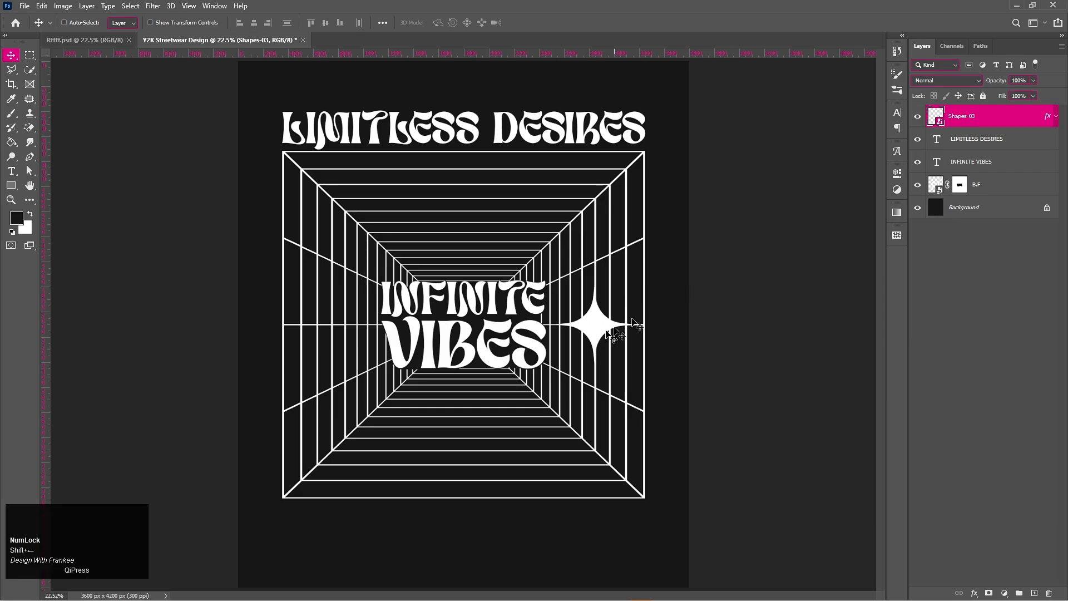
key(Right)
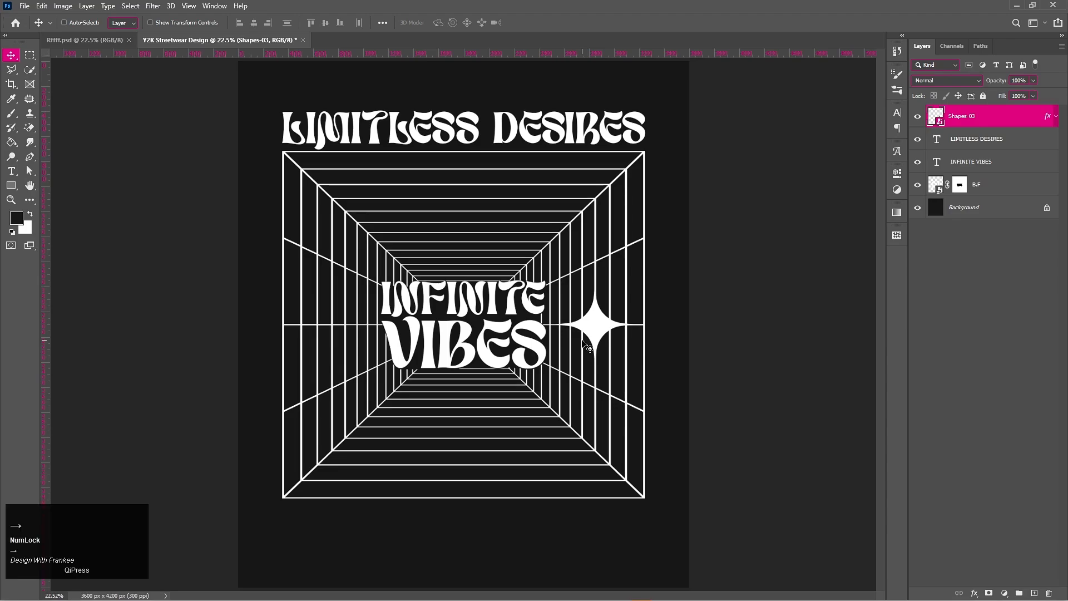
drag(580, 329, 332, 339)
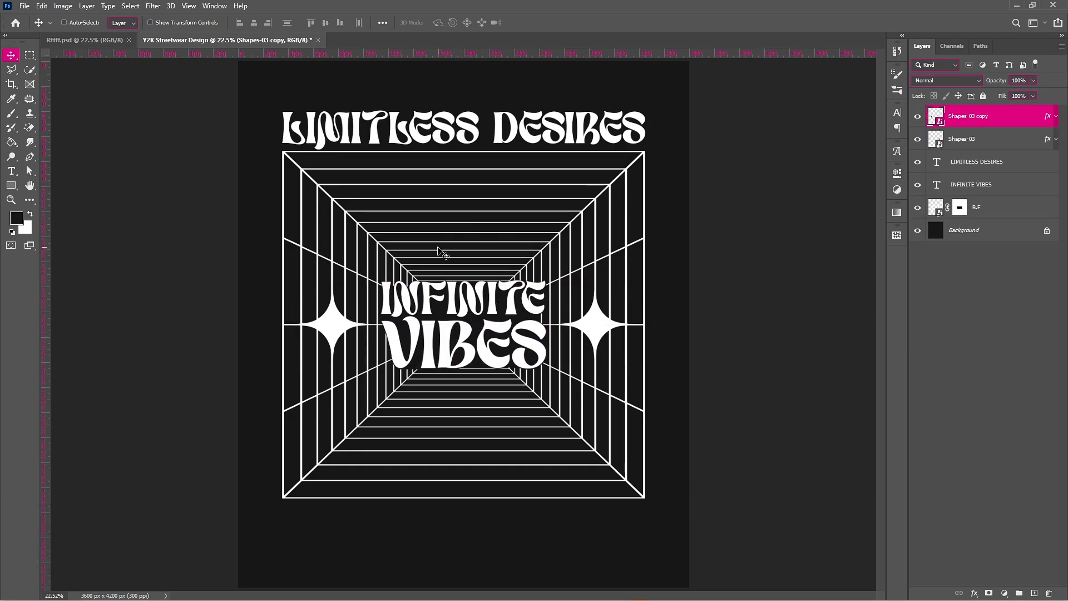
Move both stars, both text layers and the B.F grid up together, keeping them horizontally centred, and reselect only the Shapes-03 copy layer
scroll(443, 253, down, 1)
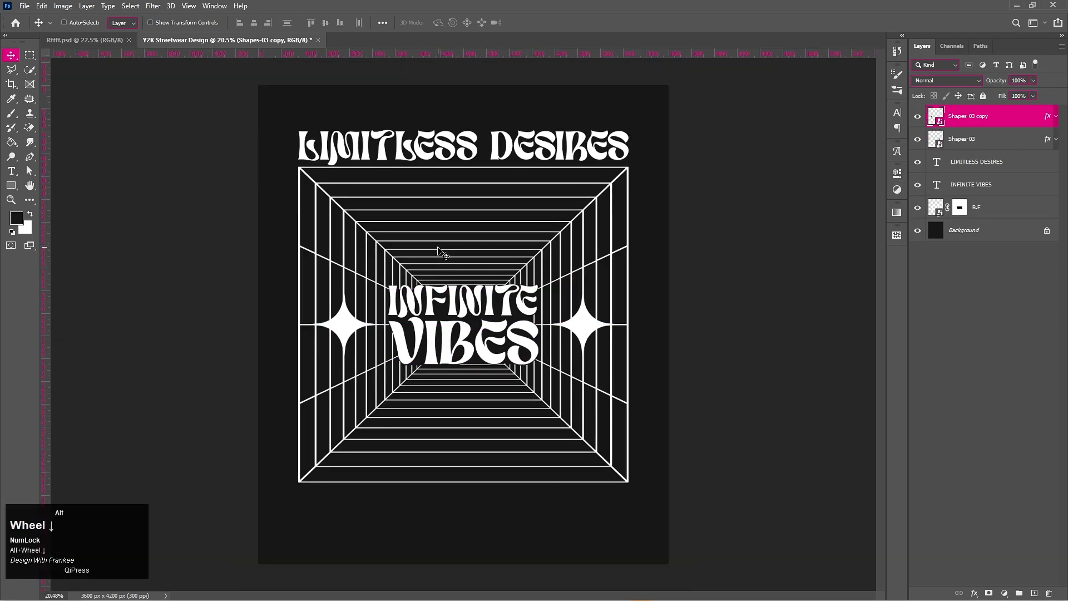
shift+click(984, 213)
drag(465, 320, 464, 295)
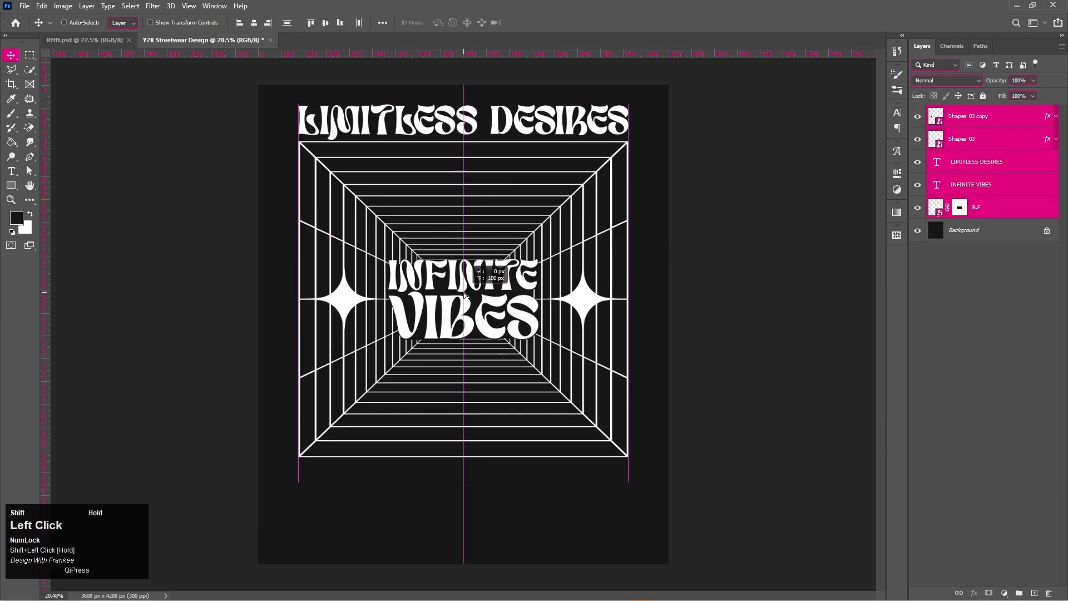
shift+click(975, 124)
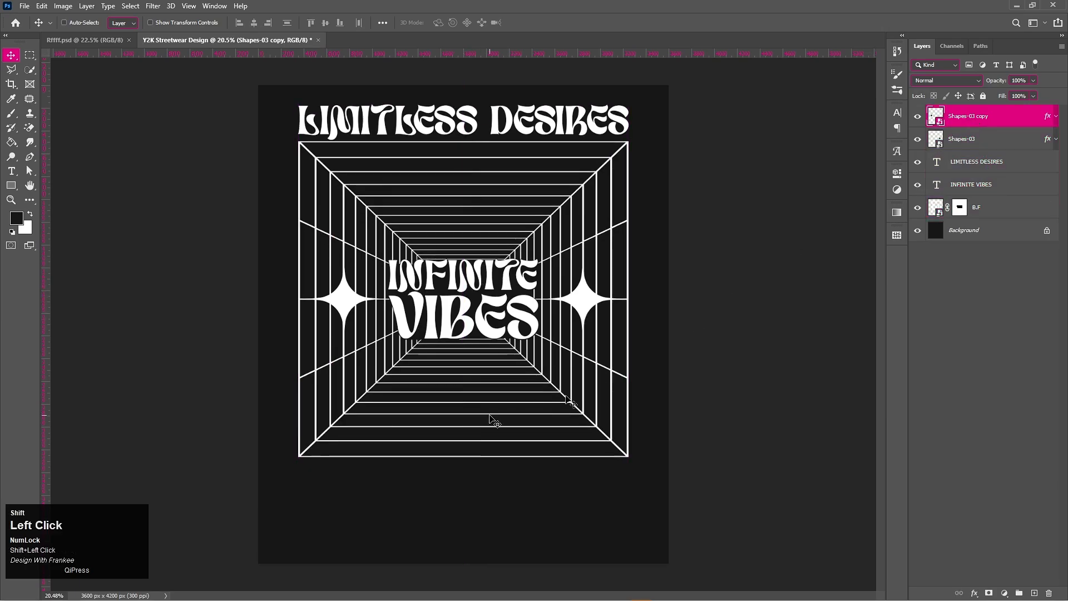
Place Shapes-23 from File Explorer at 28.80% scale under the grid's lower-right corner and copy the Shapes-03 copy layer's white Color Overlay to it
click(497, 591)
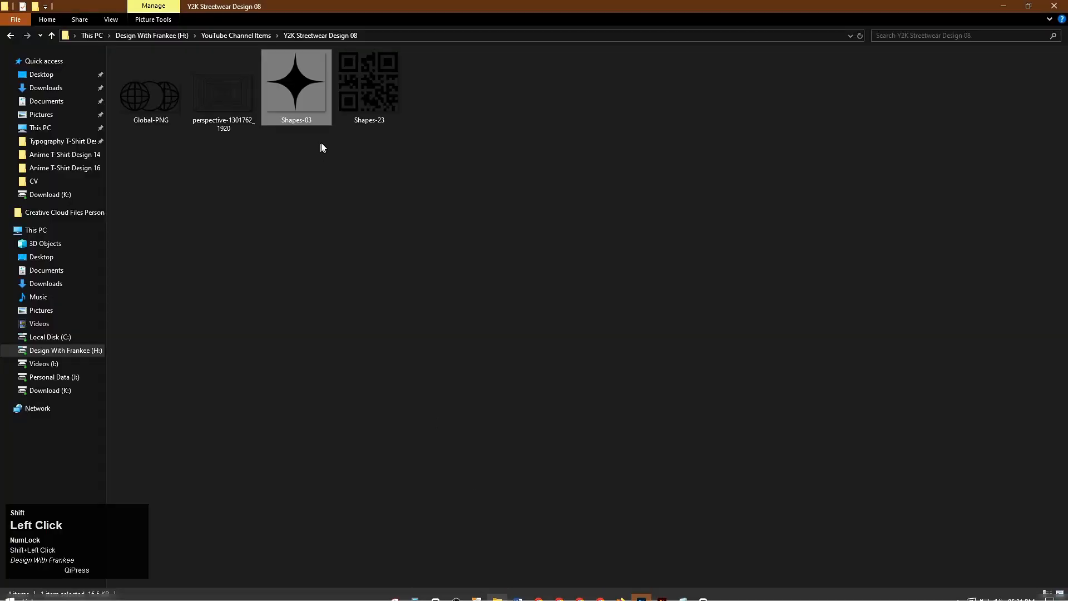
click(375, 119)
drag(375, 119, 619, 509)
drag(599, 504, 612, 499)
double_click(611, 499)
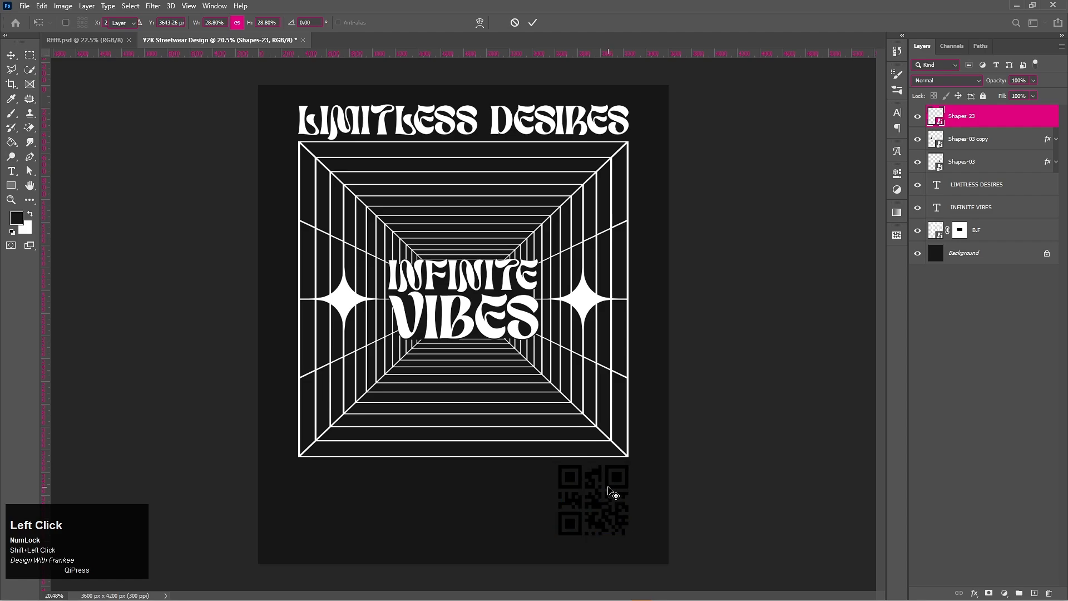
drag(1038, 147, 1044, 116)
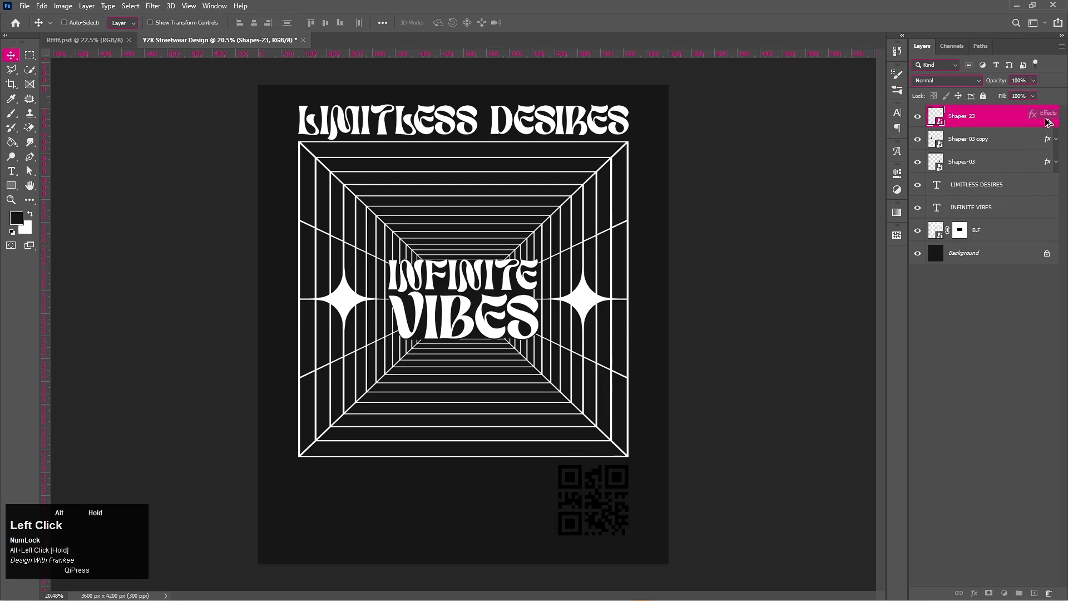
Switch to the Q text file in Notepad, copy the whole quote starting "Space is for everybody" and return to the design
key(t)
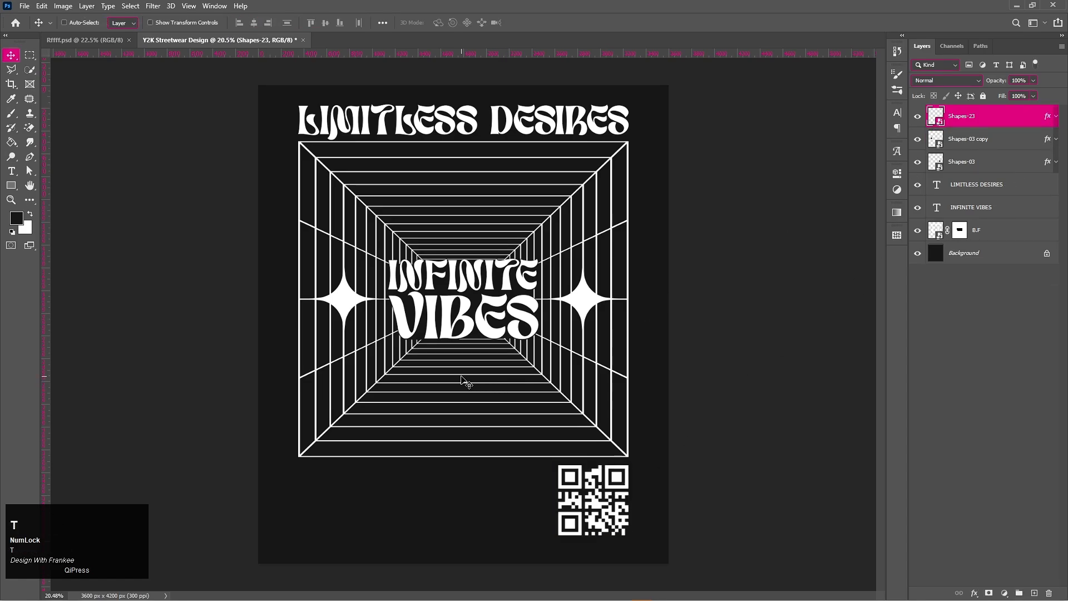
click(683, 598)
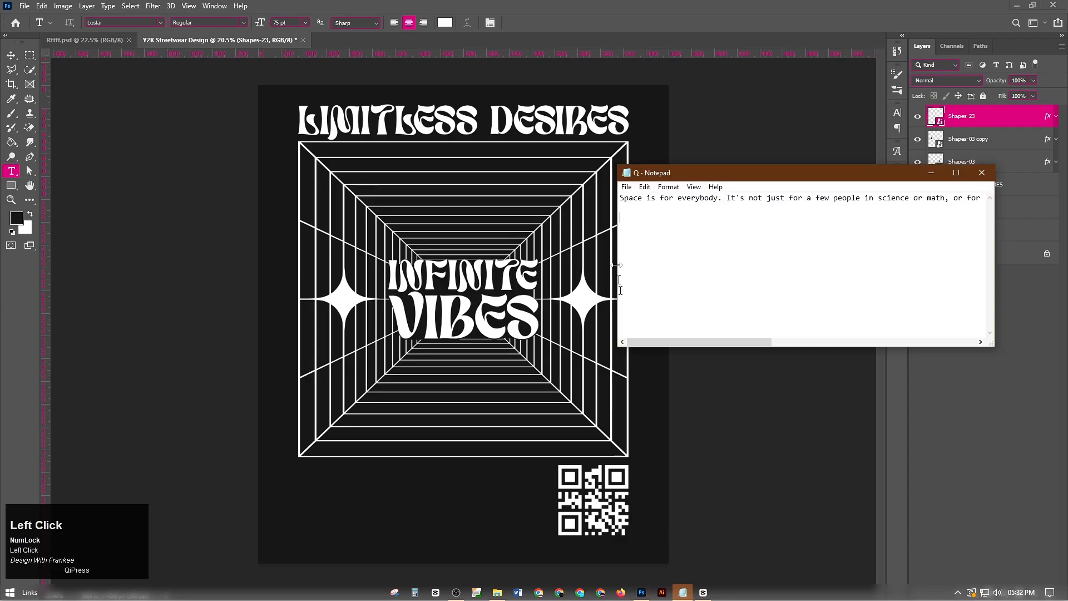
drag(621, 199, 620, 207)
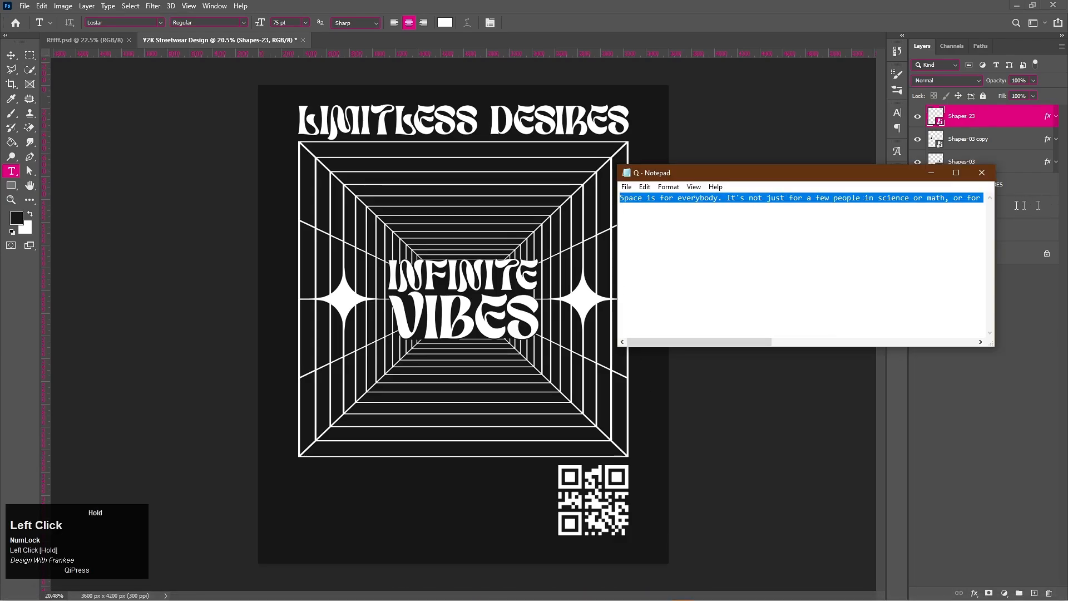
drag(1020, 205, 985, 200)
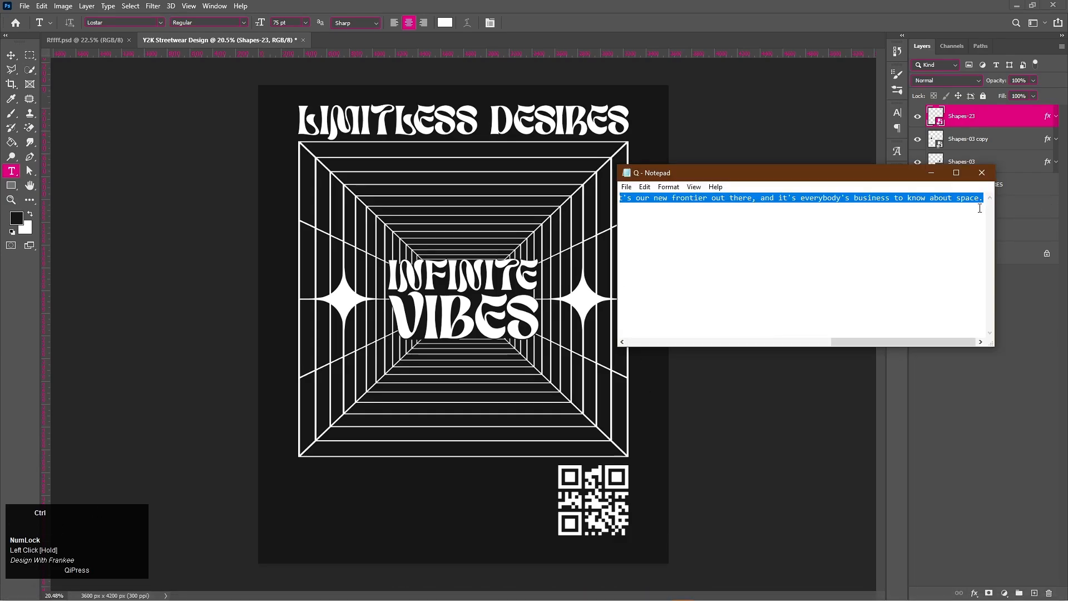
click(931, 173)
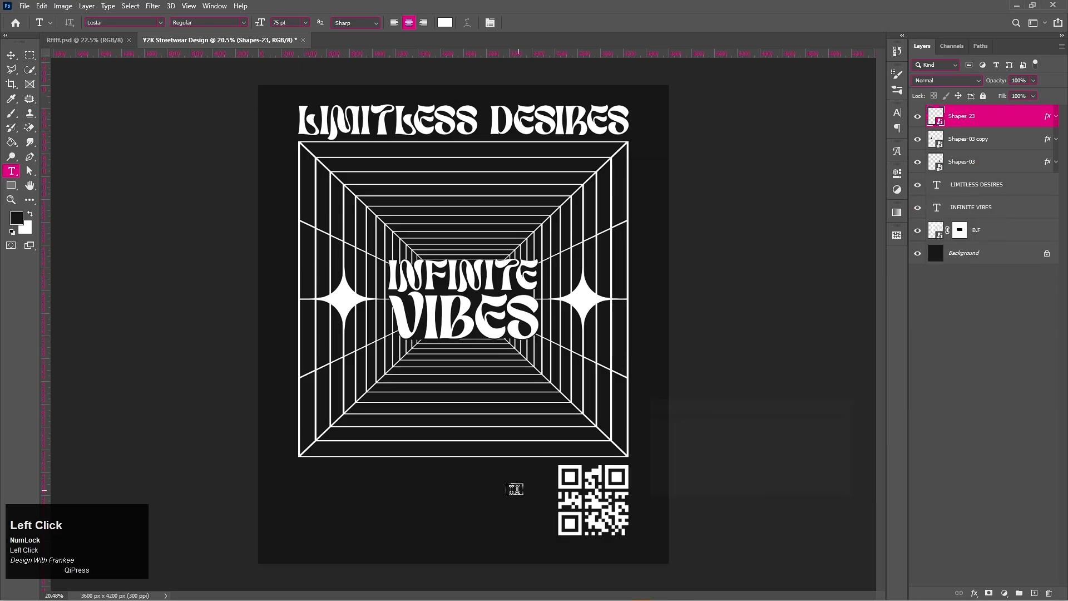
Create a paragraph text box under the grid beside the QR code, align its top edge with the code, and paste the quote
drag(300, 472, 548, 535)
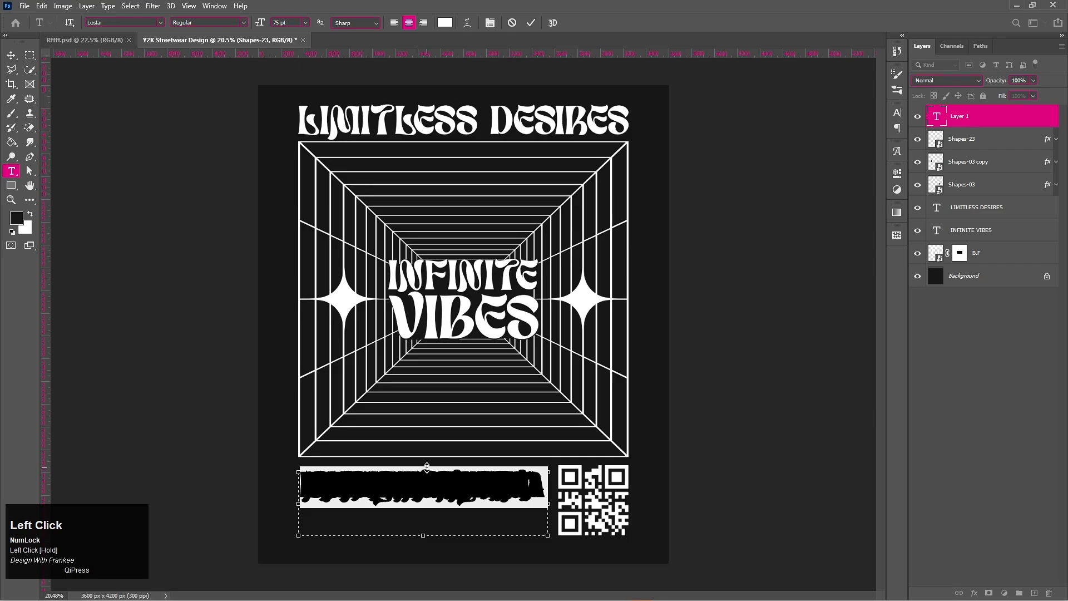
drag(426, 467, 427, 460)
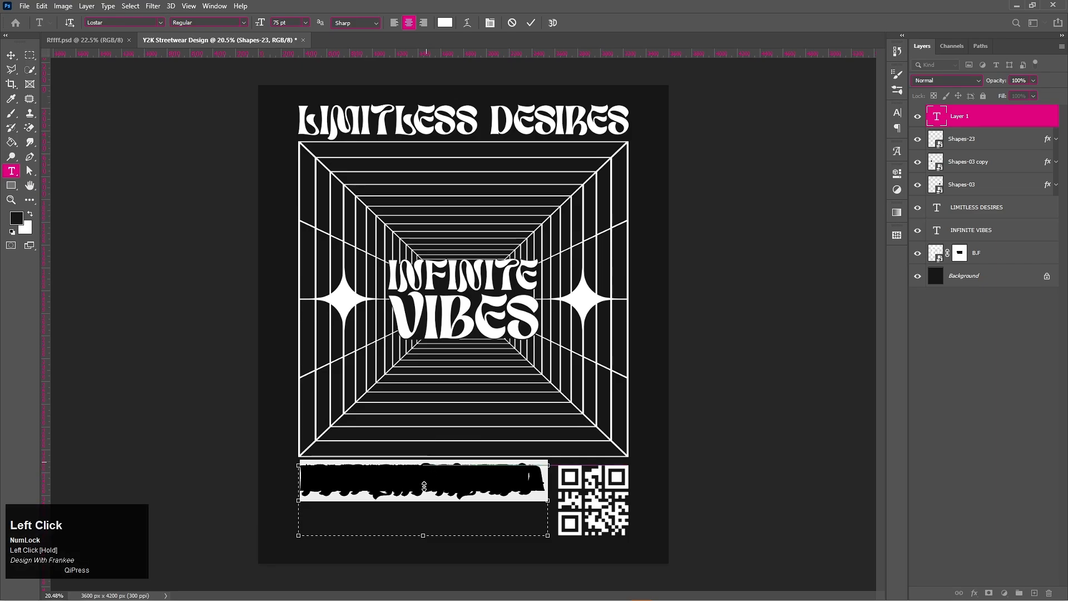
key(ctrl+v)
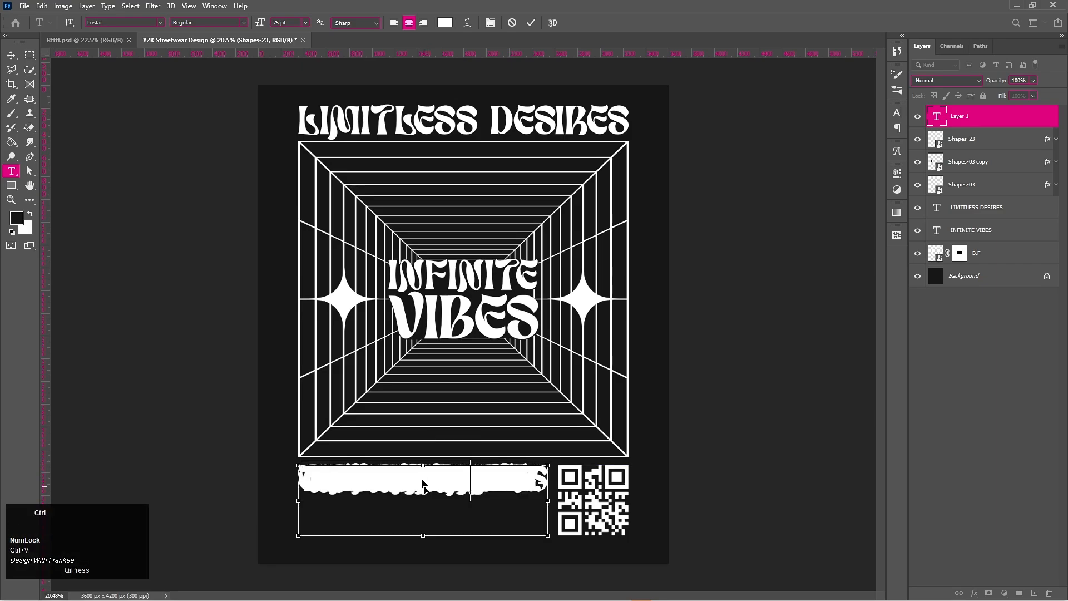
Set all of the quote text to the Monument Extended font at 59 pt
key(ctrl+a)
click(161, 22)
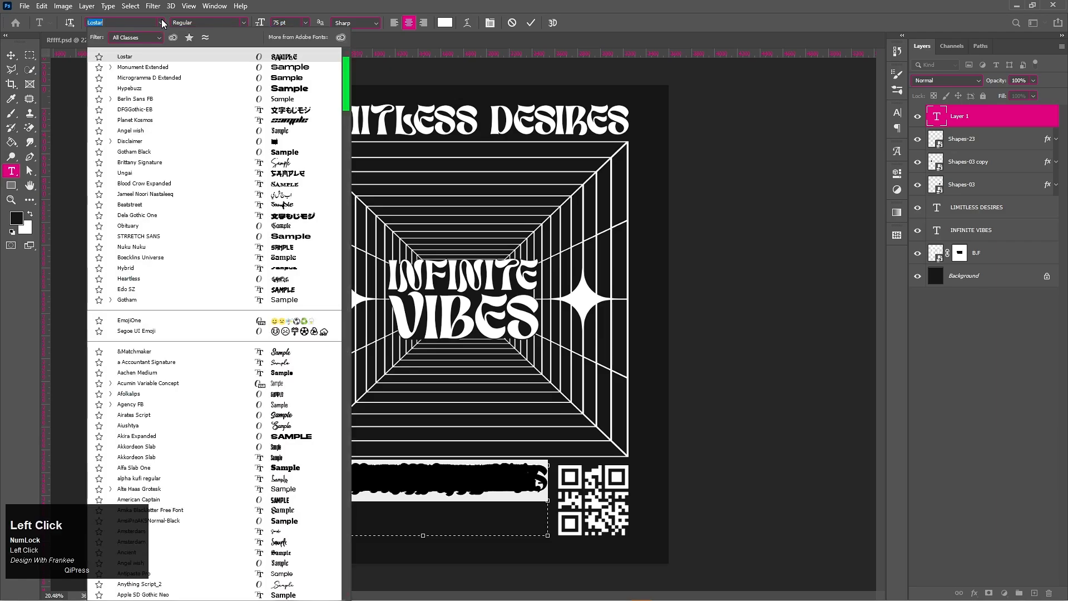
click(144, 68)
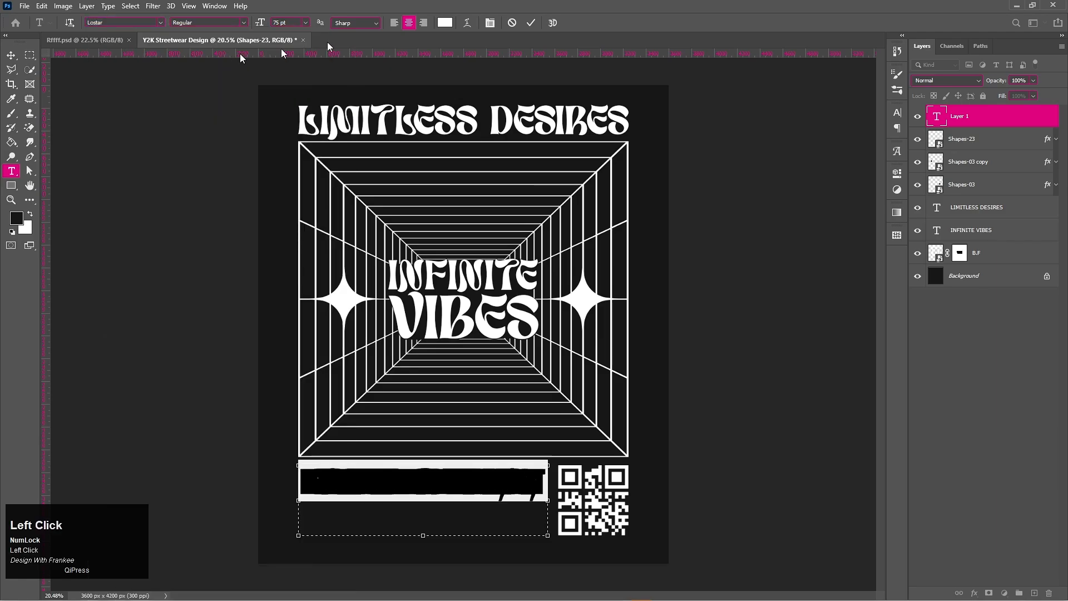
scroll(295, 24, down, 15)
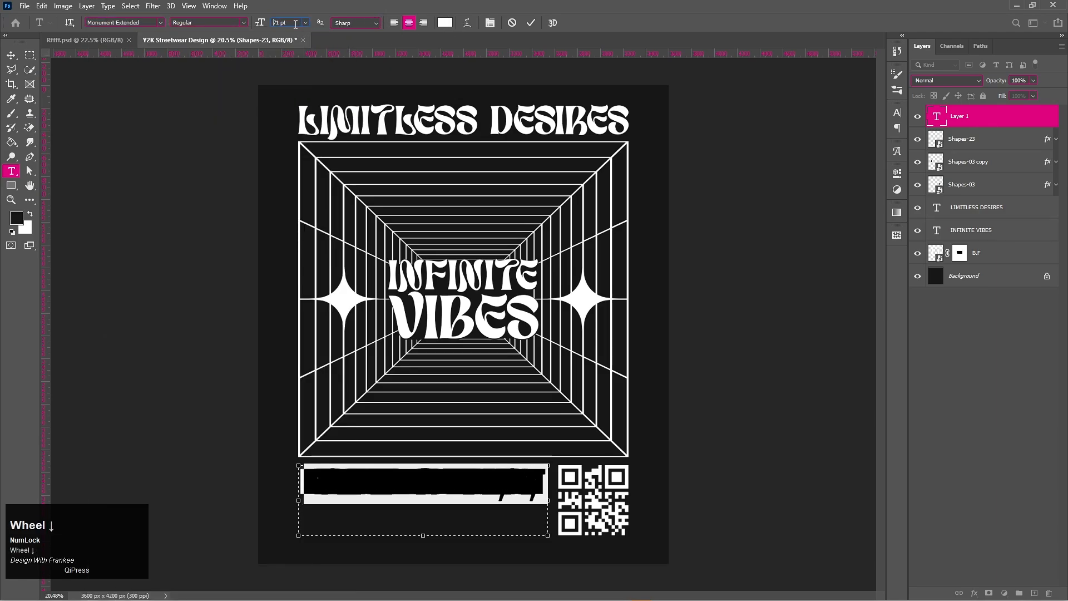
scroll(295, 24, down, 5)
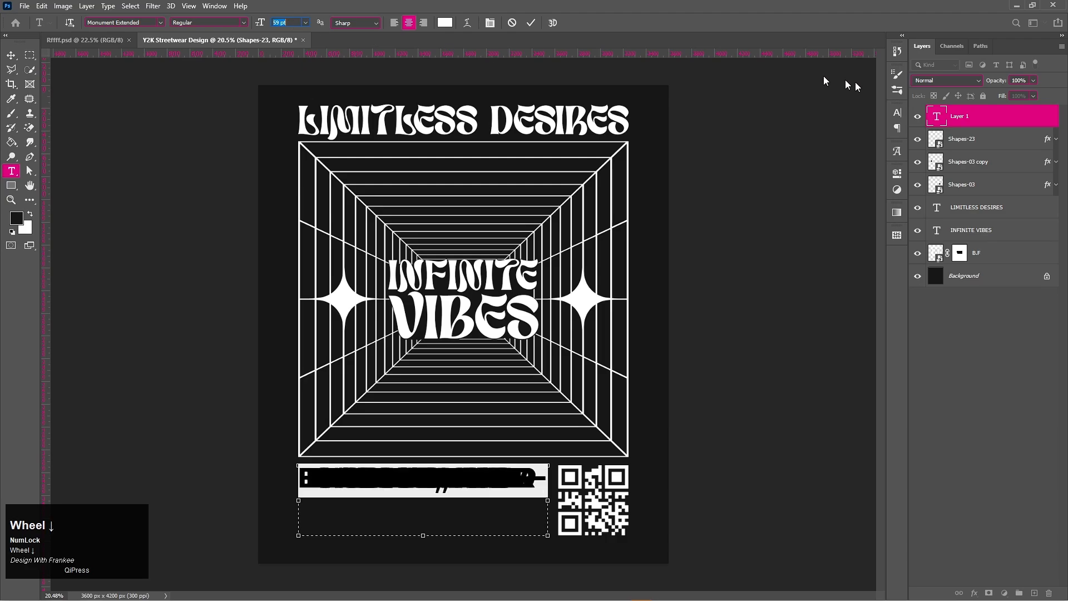
Set the leading of the quote text to 27 pt
click(892, 114)
click(860, 143)
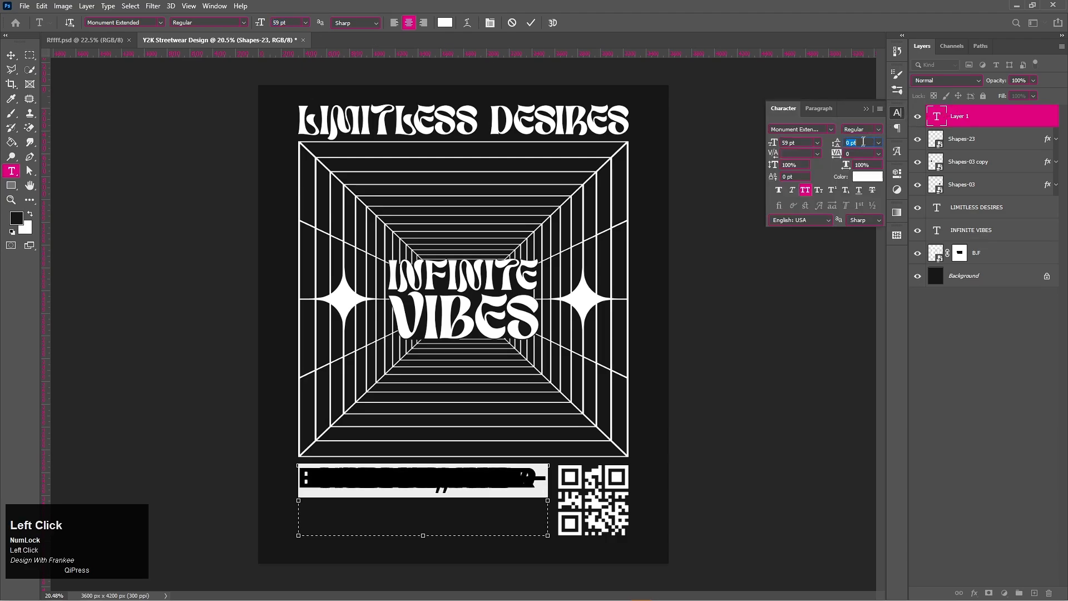
scroll(863, 143, up, 1)
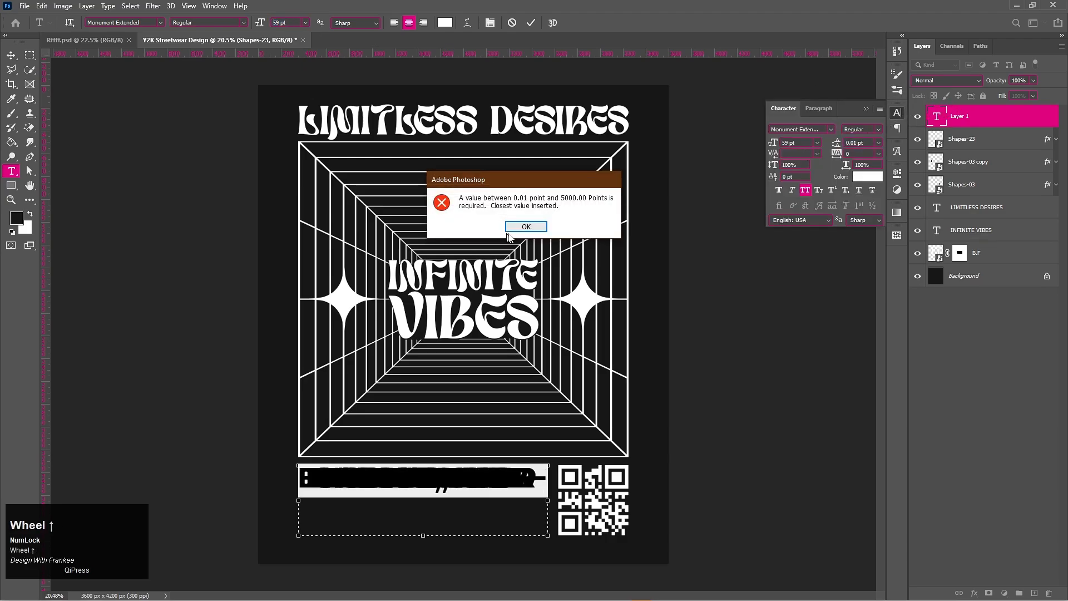
click(520, 231)
click(545, 228)
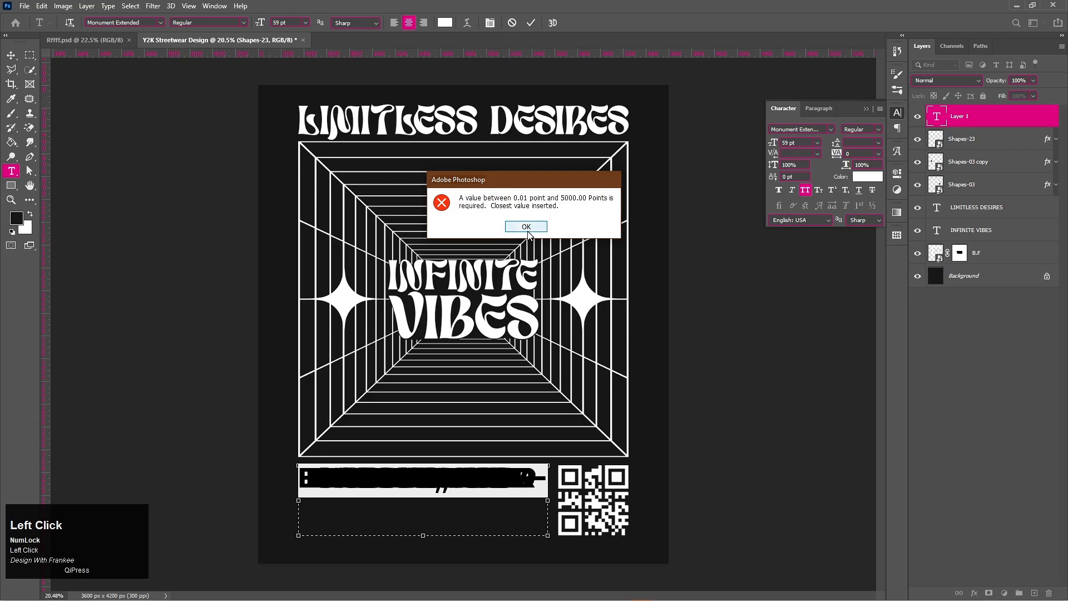
scroll(864, 144, up, 1)
scroll(864, 145, up, 11)
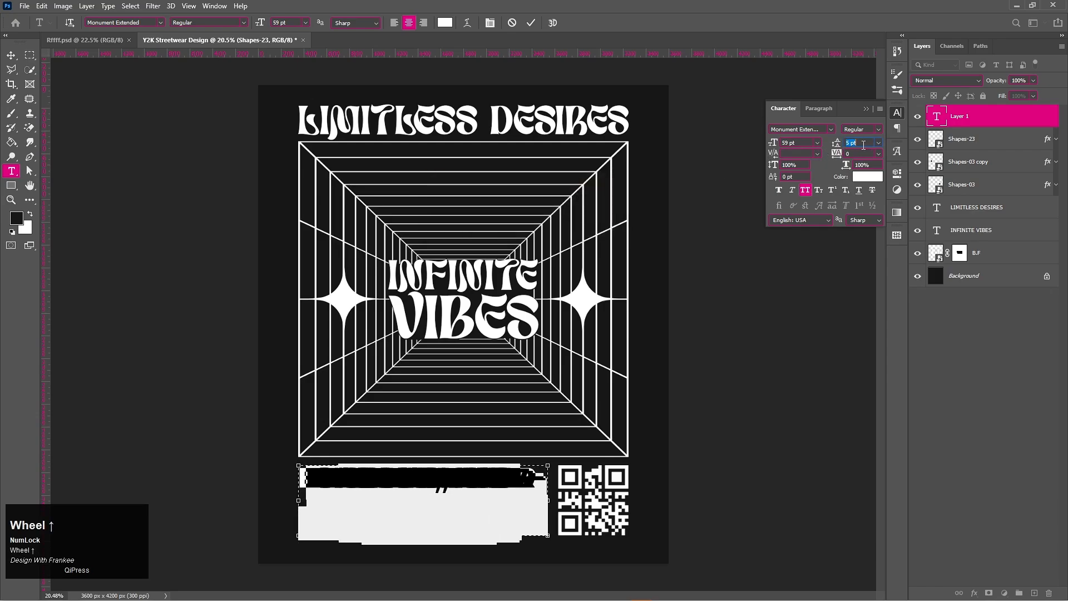
scroll(863, 145, up, 20)
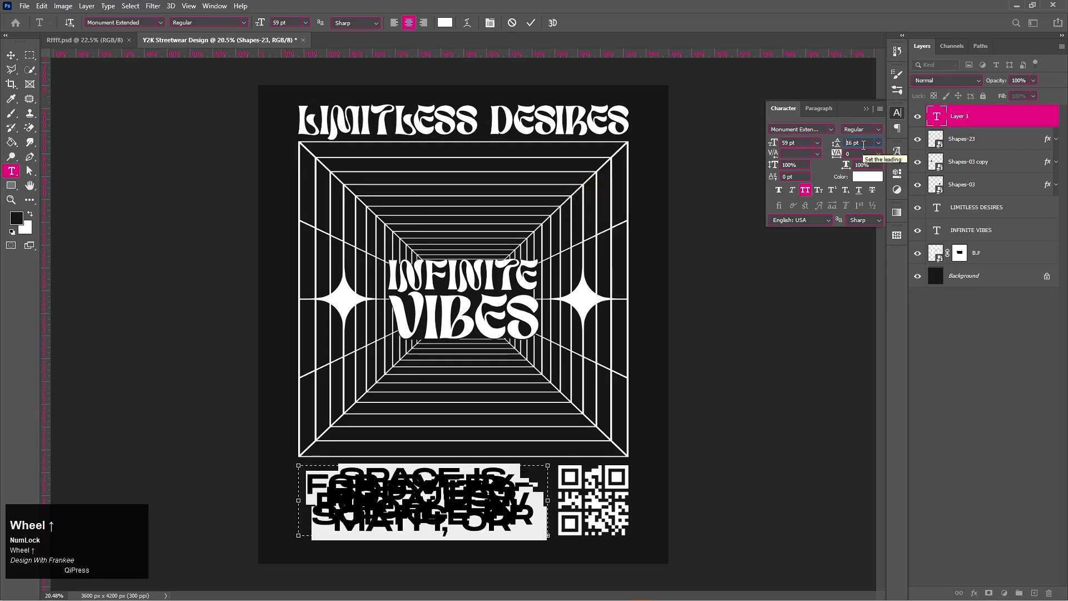
scroll(861, 144, up, 1)
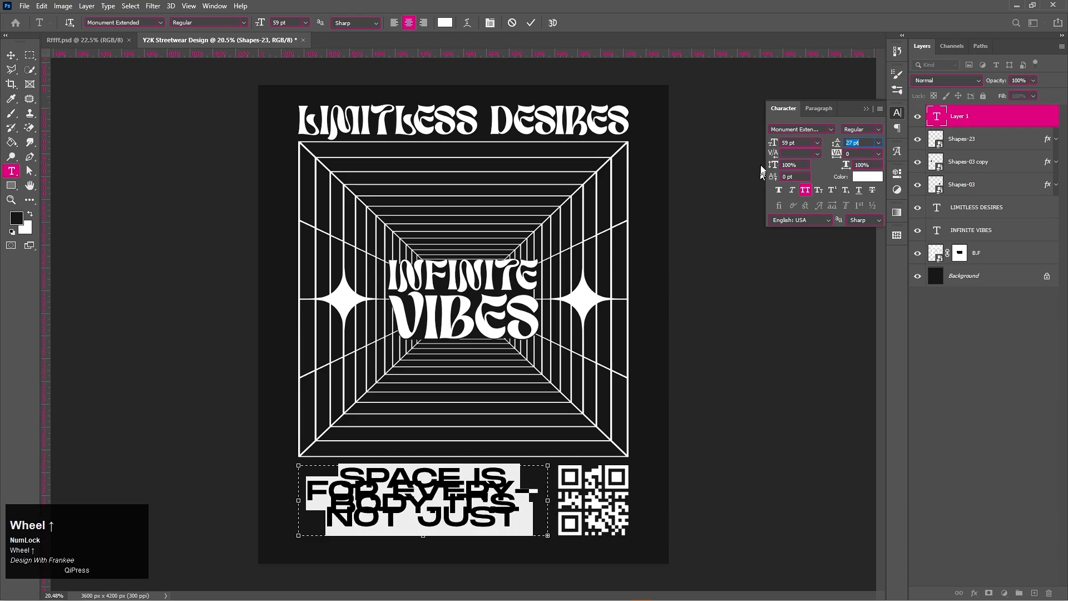
Reduce the quote's font size to 15 pt so the whole text fits inside its box
click(799, 144)
scroll(799, 144, down, 15)
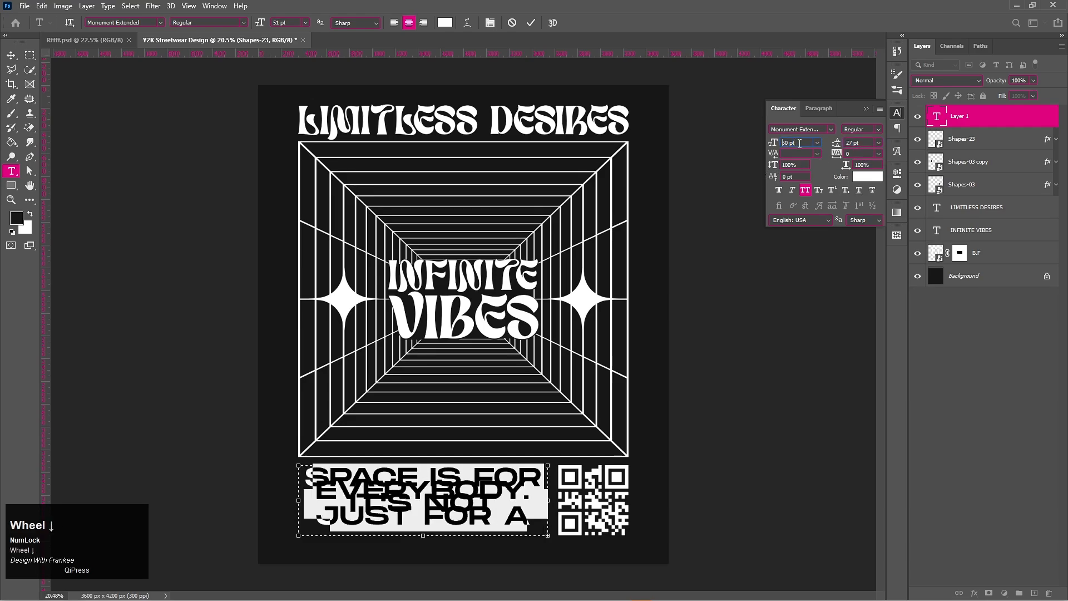
scroll(799, 143, down, 15)
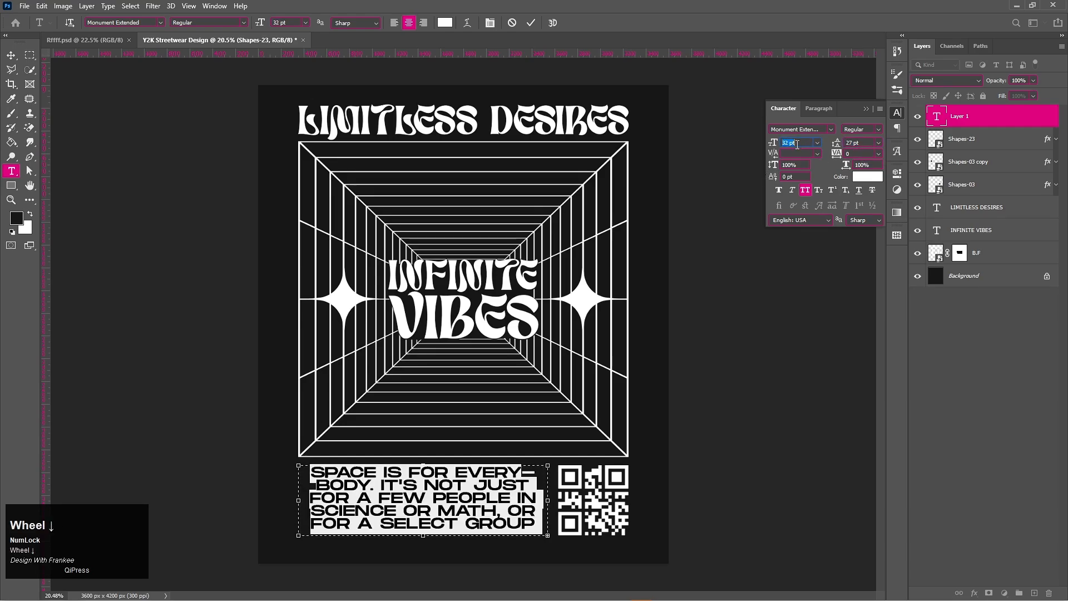
scroll(798, 145, down, 9)
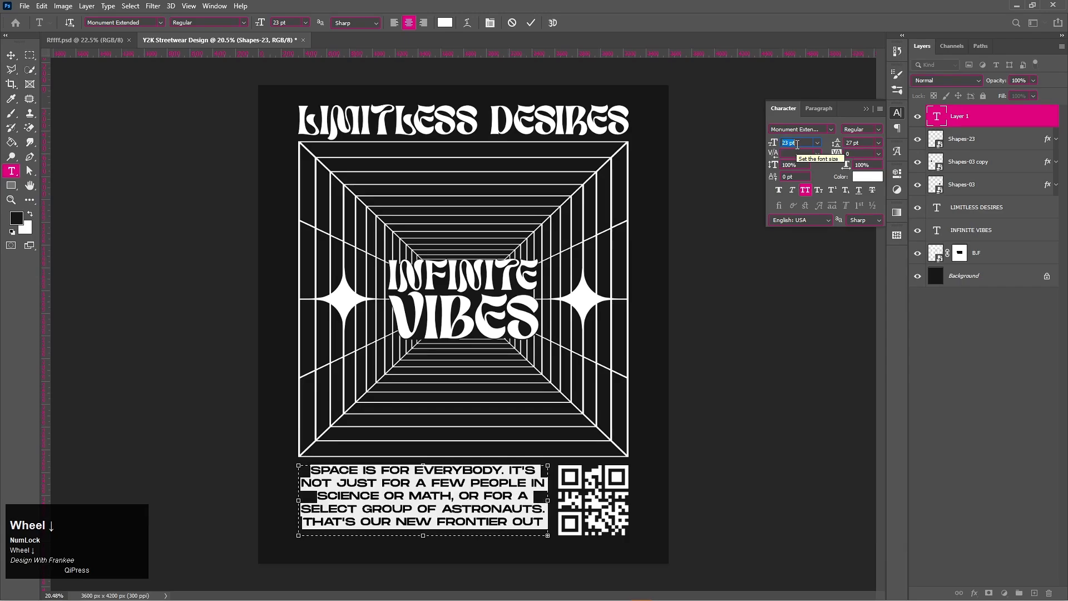
scroll(798, 145, down, 6)
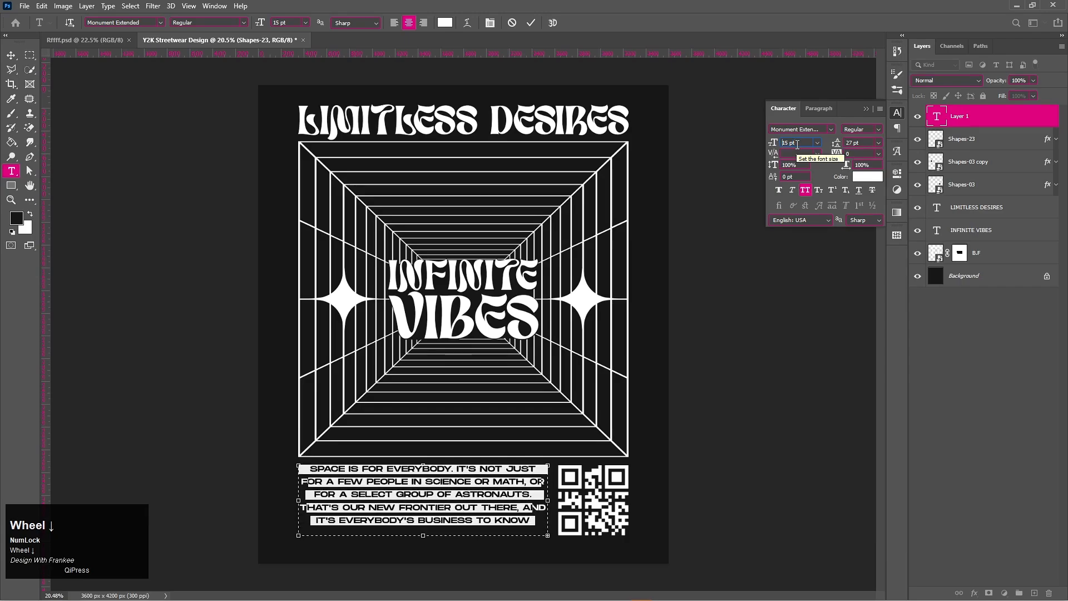
scroll(798, 145, up, 1)
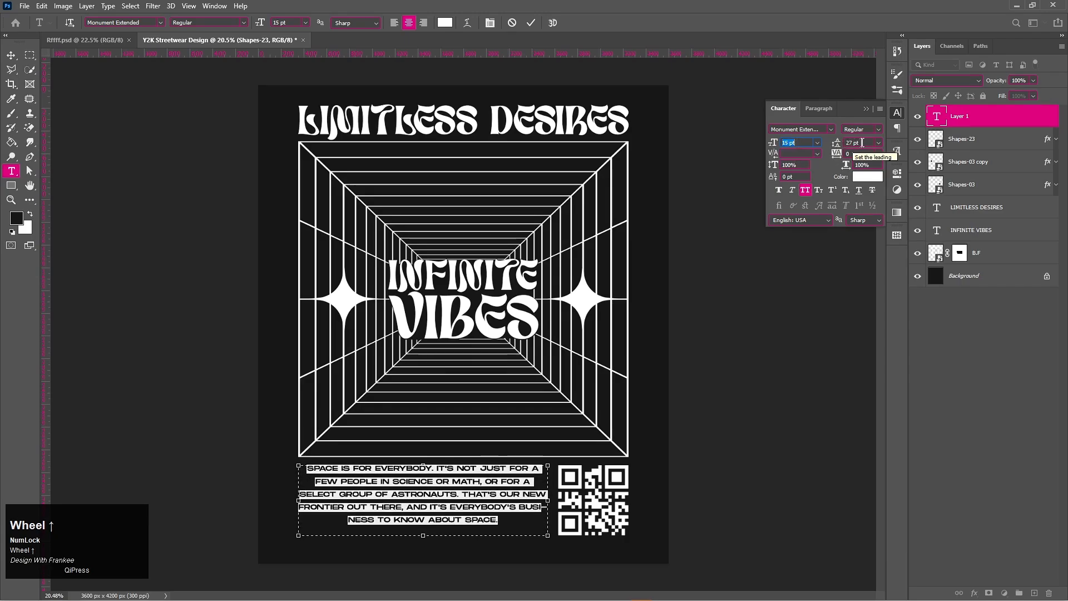
Fine-tune the quote to a 19 pt font size with 25 pt leading to fill the height of its text box
click(863, 143)
scroll(863, 143, up, 2)
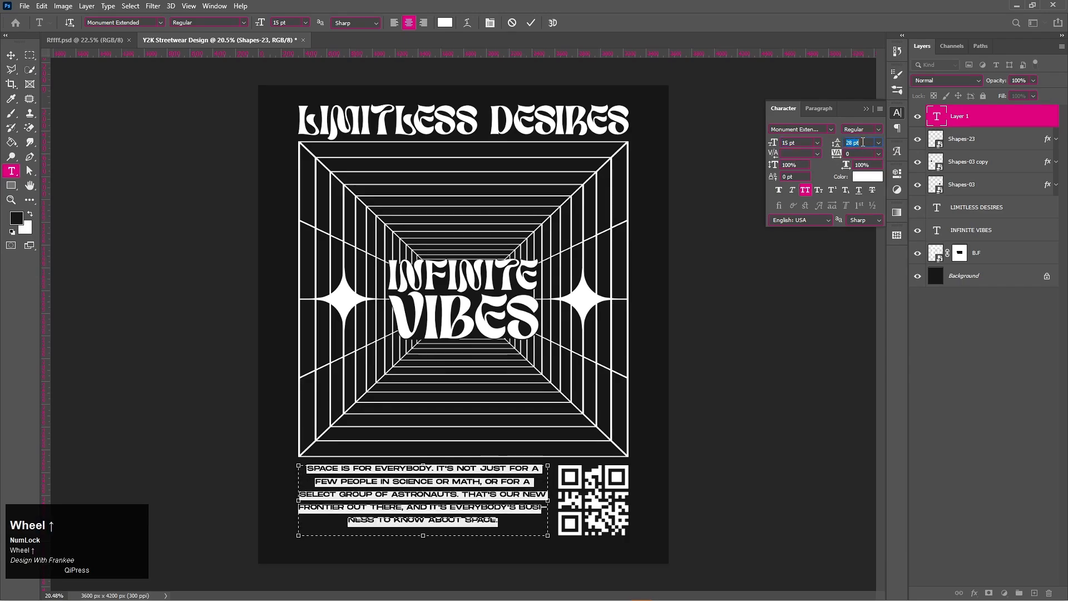
click(799, 142)
scroll(799, 143, up, 3)
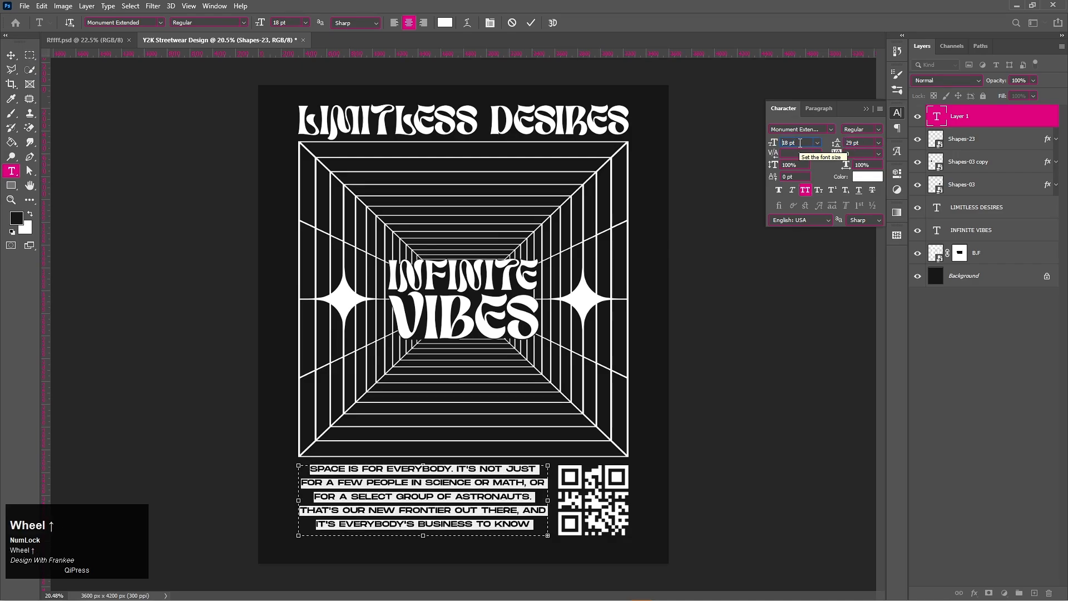
scroll(800, 143, up, 1)
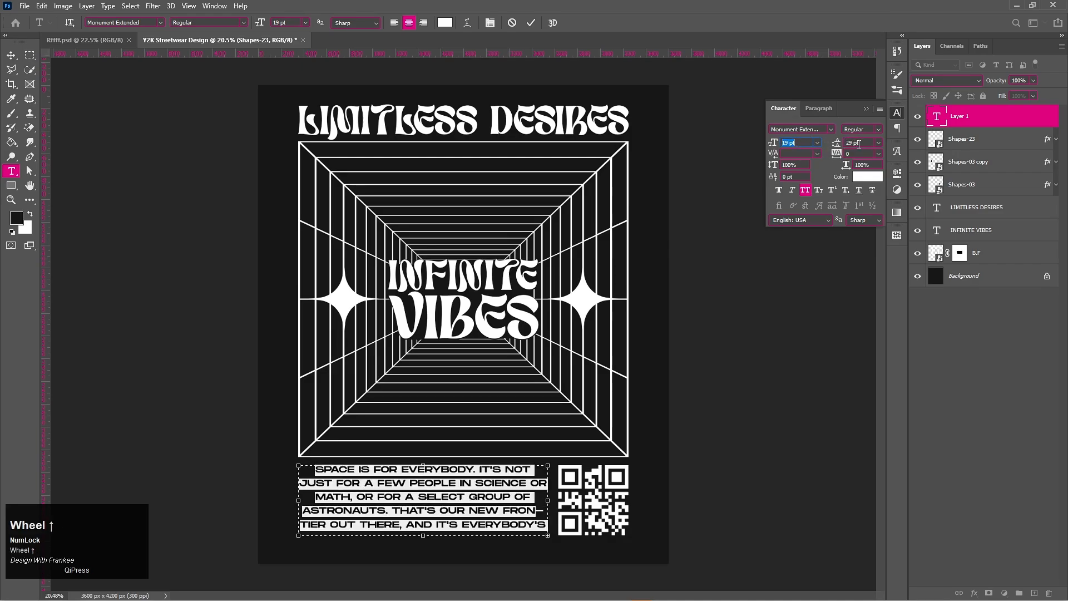
click(859, 144)
scroll(860, 144, down, 4)
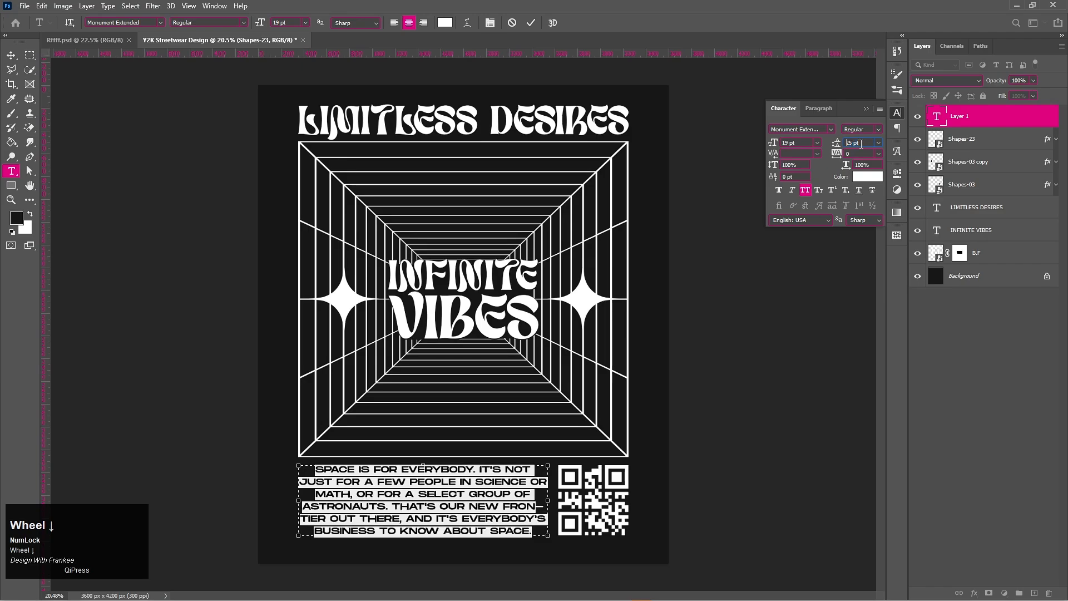
scroll(862, 144, down, 1)
scroll(861, 145, up, 1)
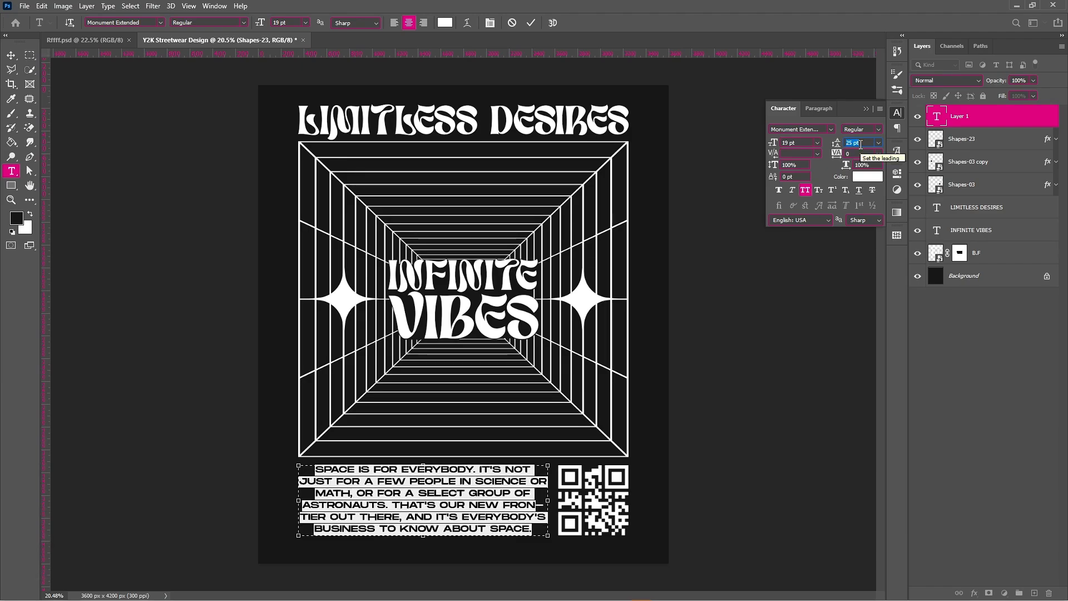
Insert a line break before "FRONTIER" in the quote so the word is no longer hyphenated
click(507, 507)
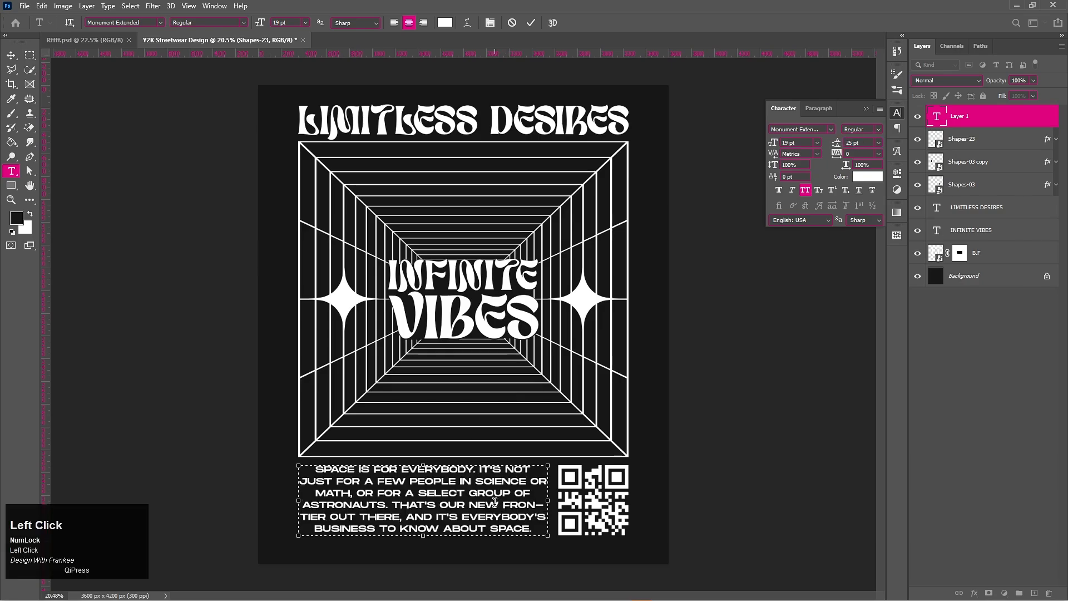
key(BackSpace)
key(Return)
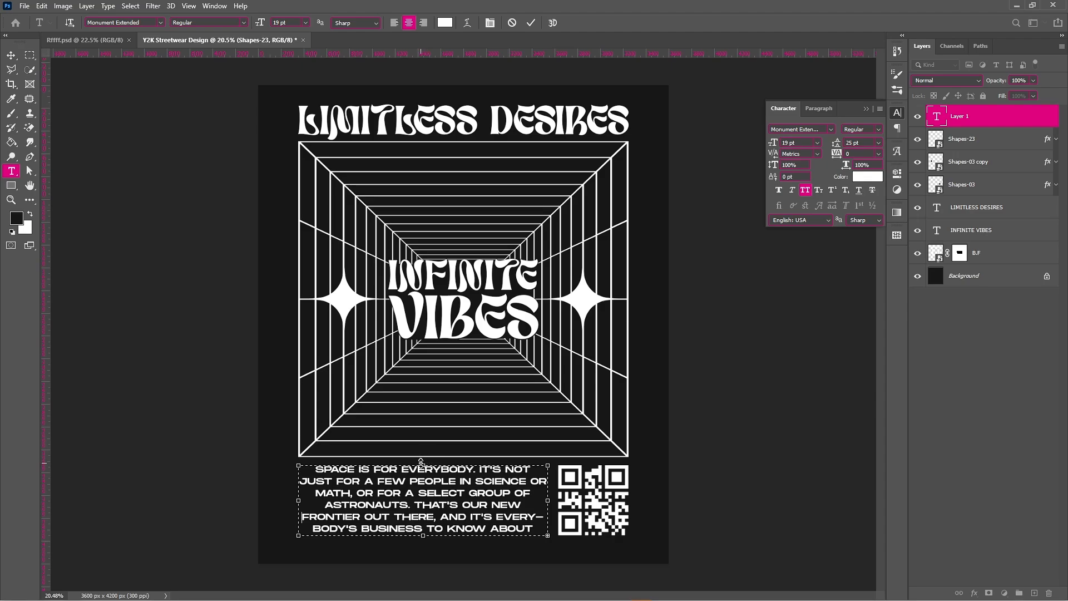
Select the entire quote text and reduce its font size to 17 pt
click(941, 123)
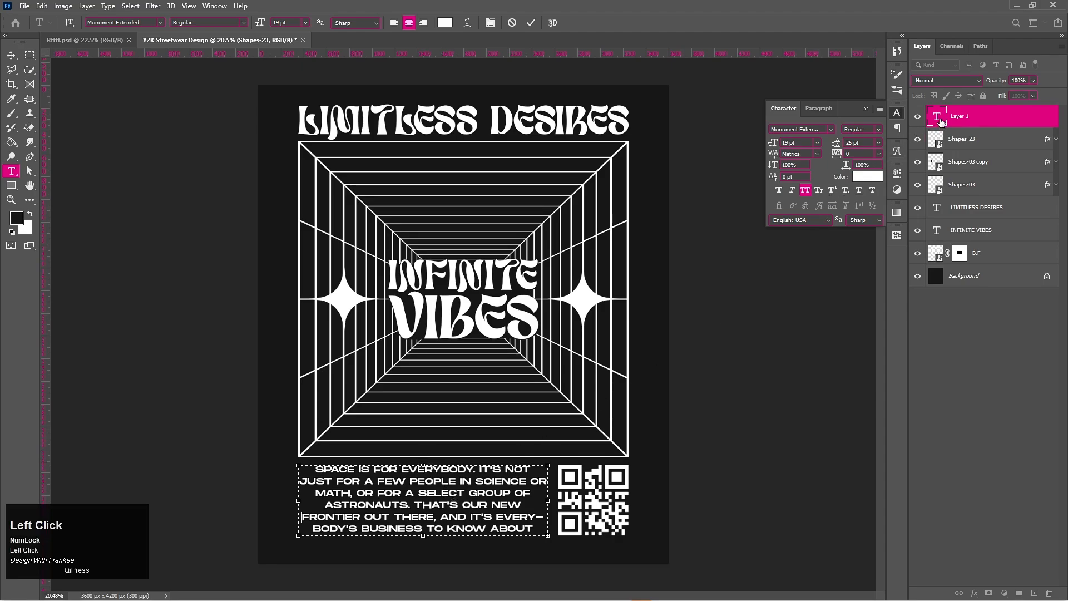
click(799, 142)
scroll(801, 143, down, 1)
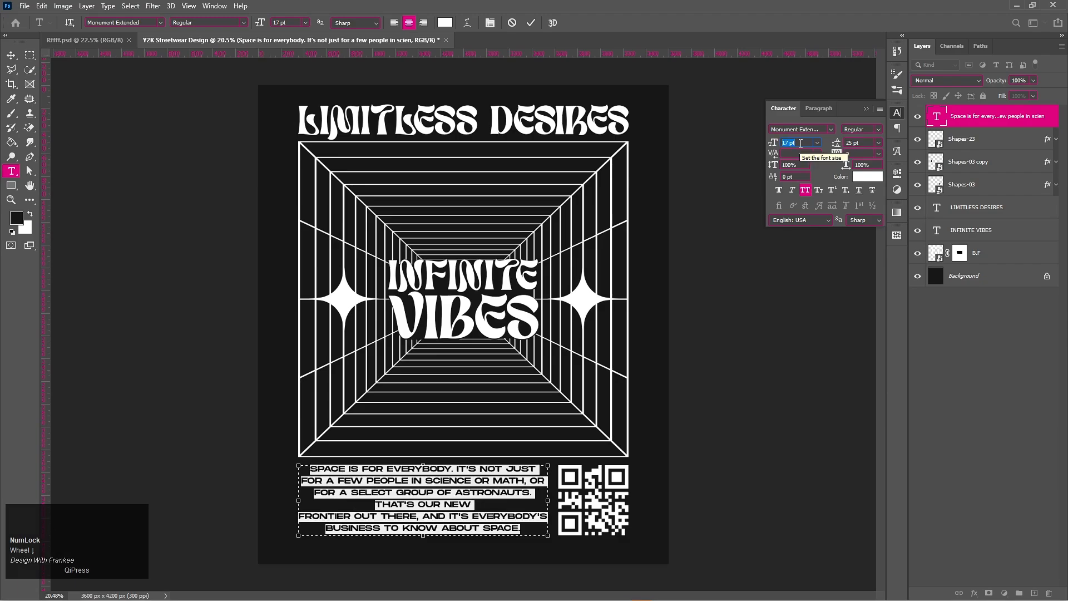
Remove the line break before "FRONTIER" in the quote so the text flows continuously again
click(301, 517)
key(BackSpace)
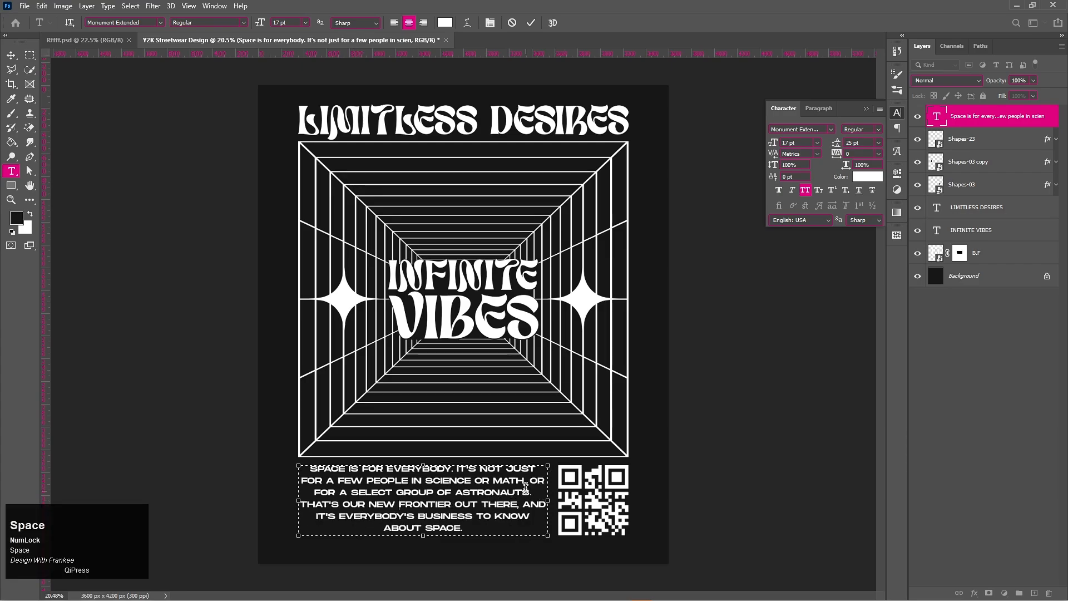
Try 24 pt leading and font sizes of 18 and 19 pt on the whole quote
click(877, 142)
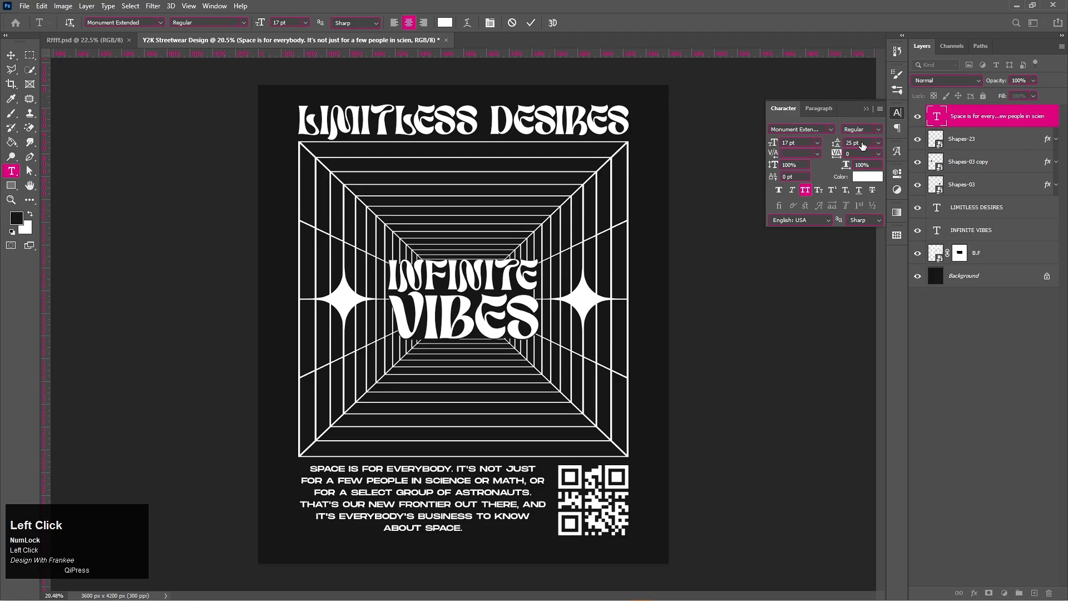
click(864, 143)
scroll(864, 142, up, 1)
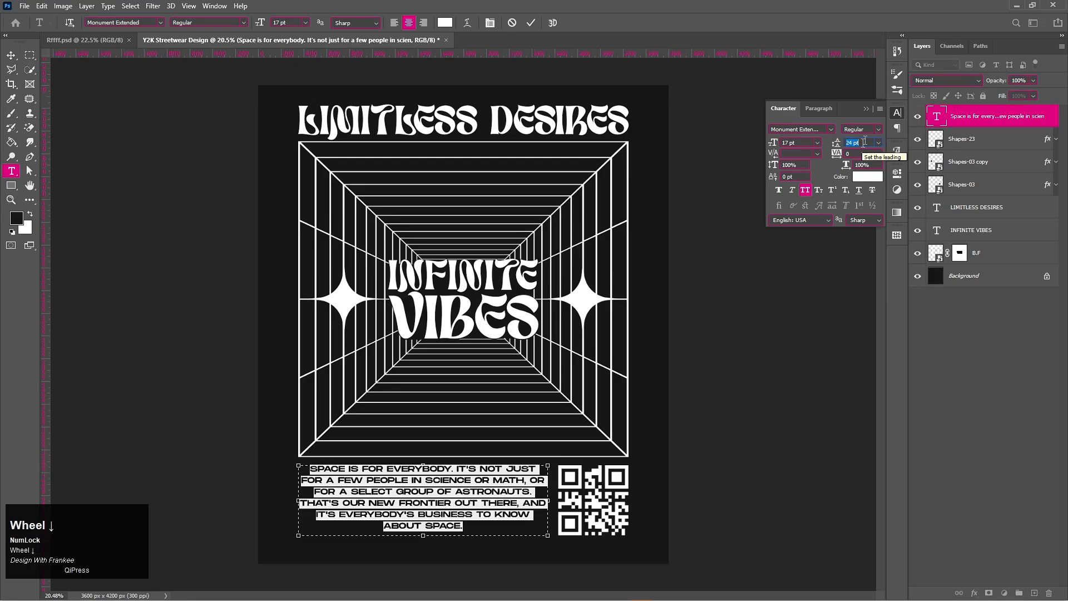
click(802, 142)
scroll(801, 142, up, 1)
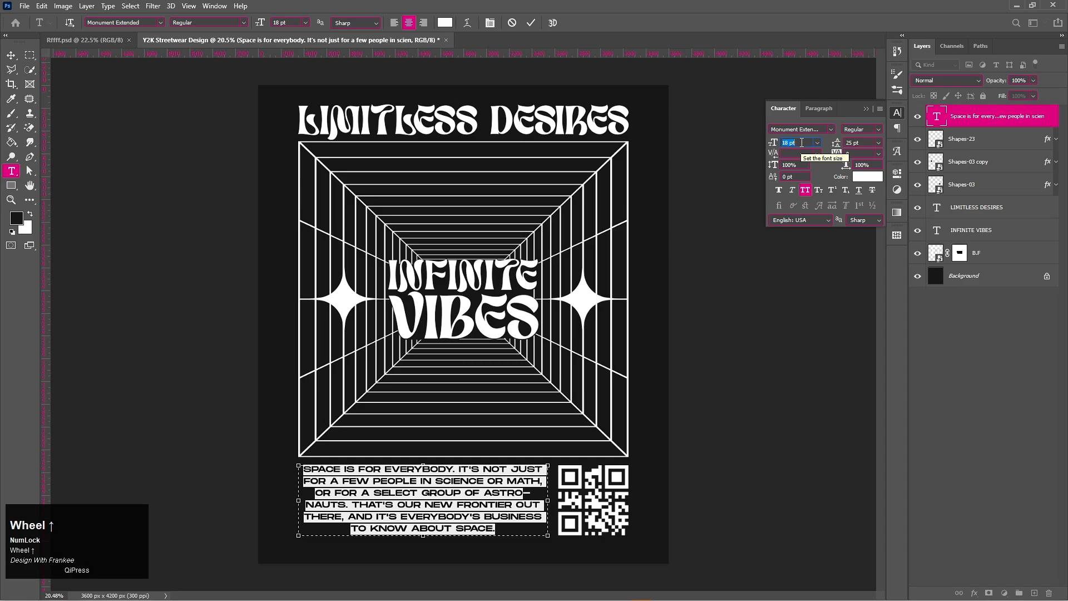
scroll(802, 142, up, 1)
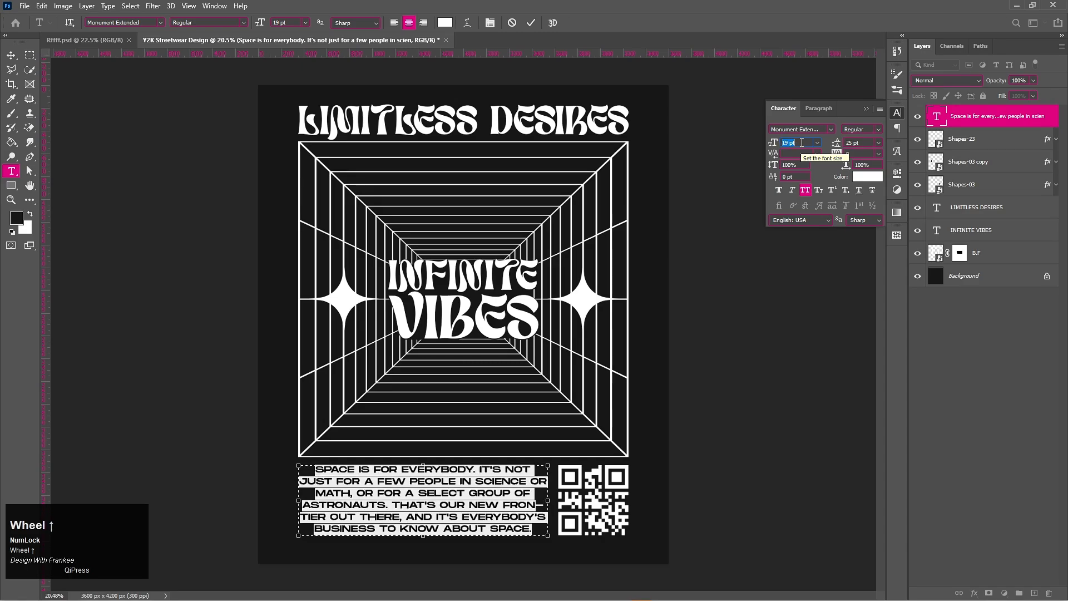
scroll(802, 143, down, 1)
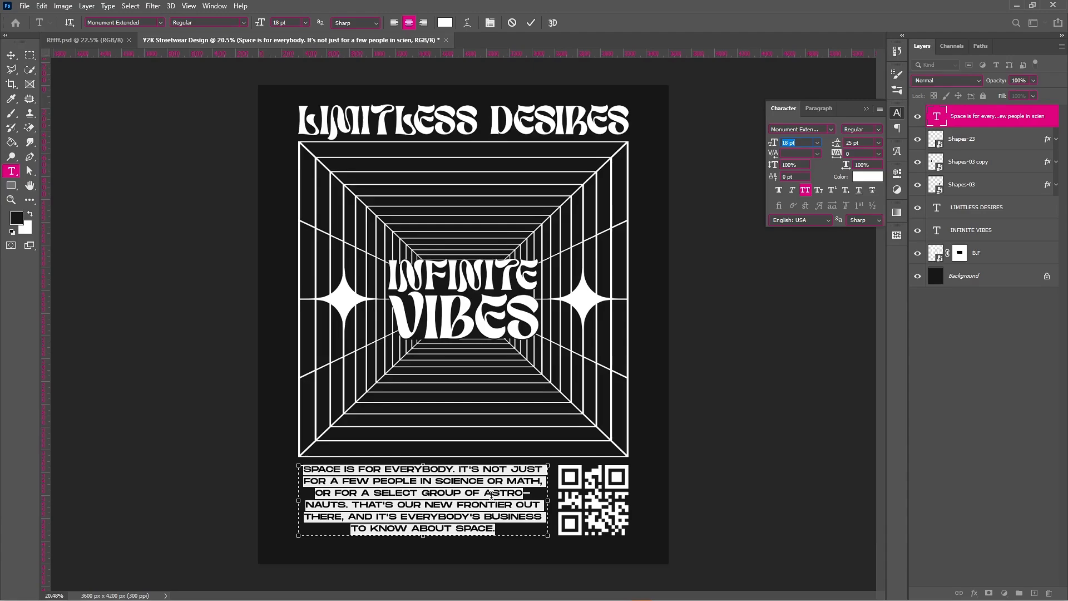
Set the quote to a 17 pt font size with 25 pt leading and commit the text edit
click(862, 143)
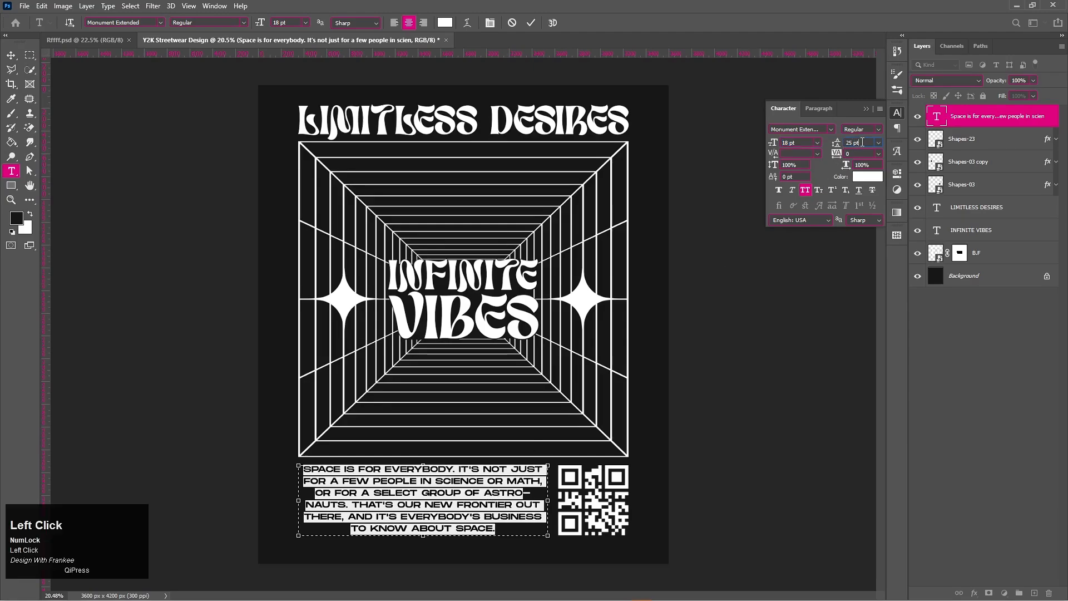
scroll(863, 142, down, 1)
scroll(863, 142, up, 1)
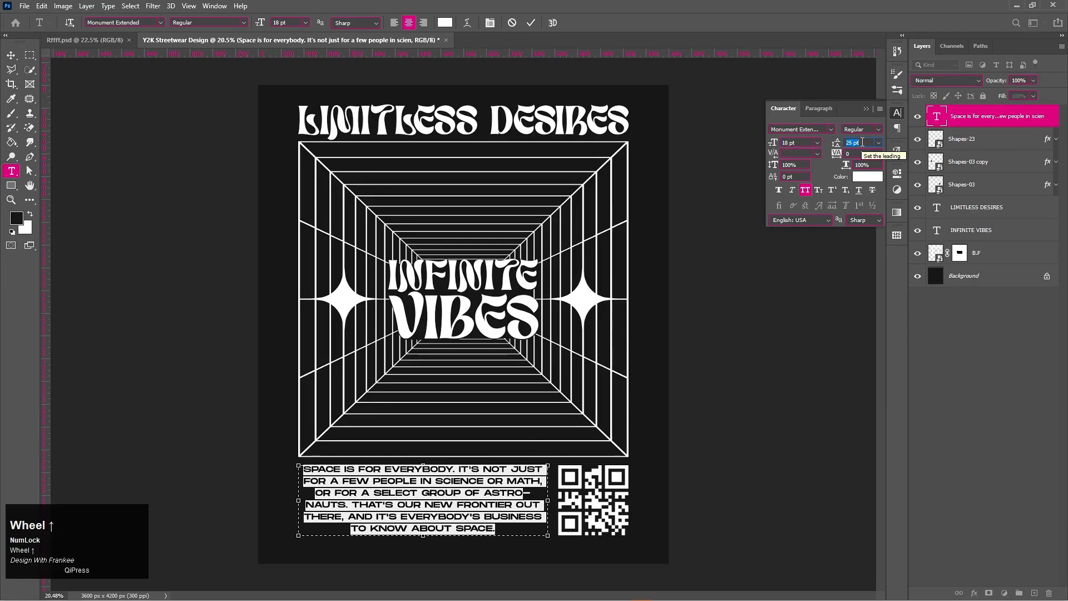
click(799, 142)
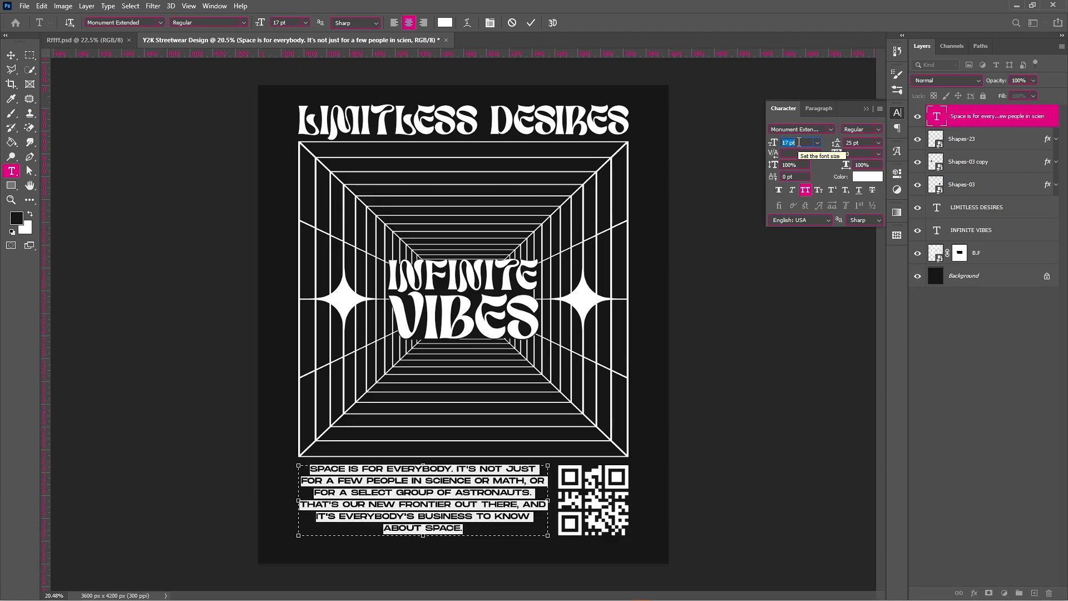
click(529, 23)
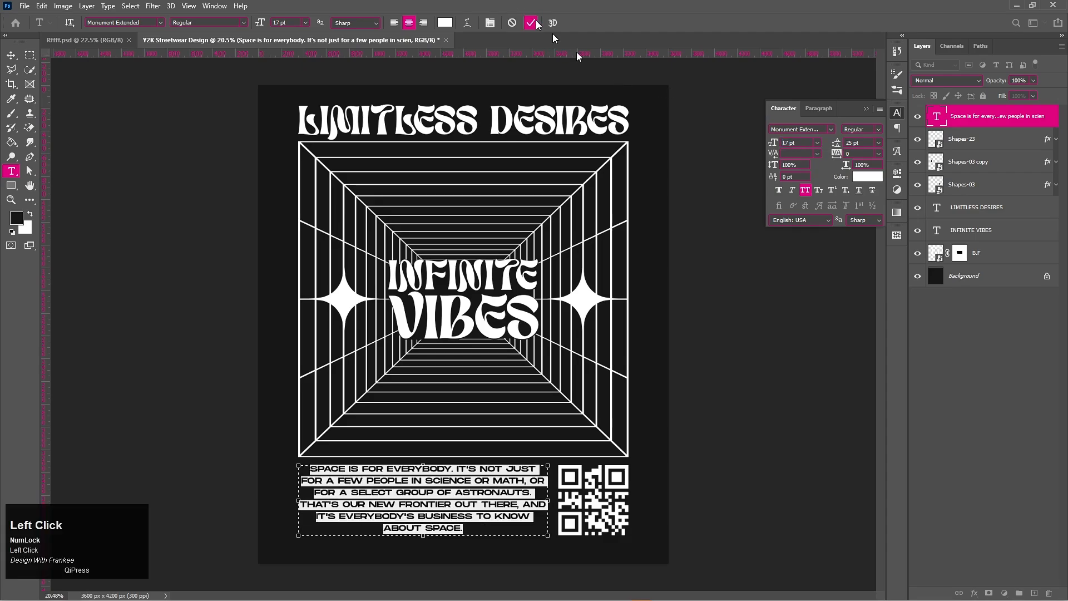
click(867, 109)
key(v)
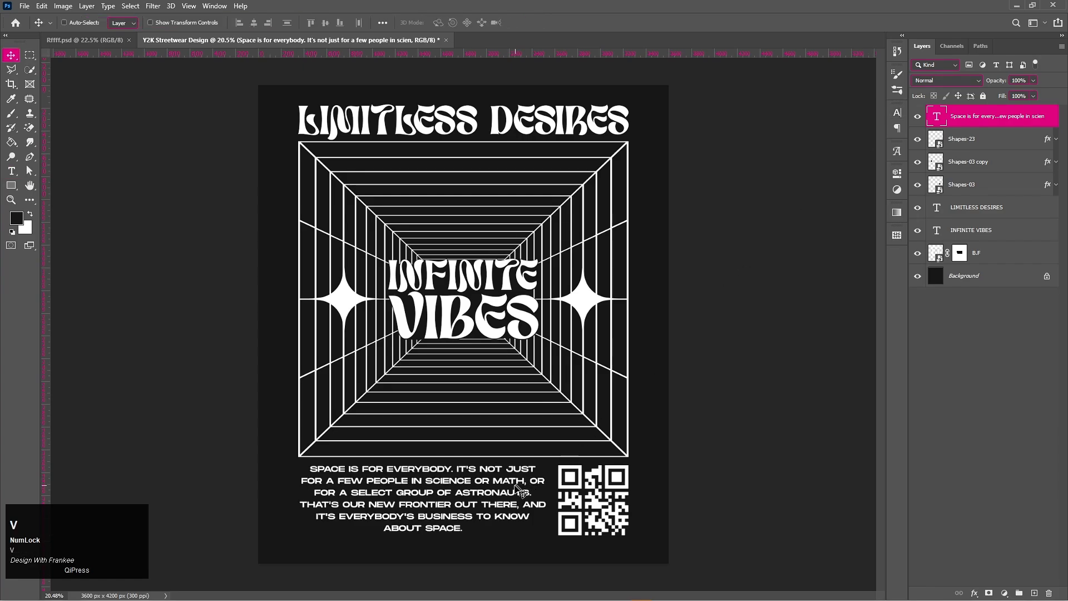
Select the quote and the QR code together and nudge them slightly up toward the grid
ctrl+click(970, 145)
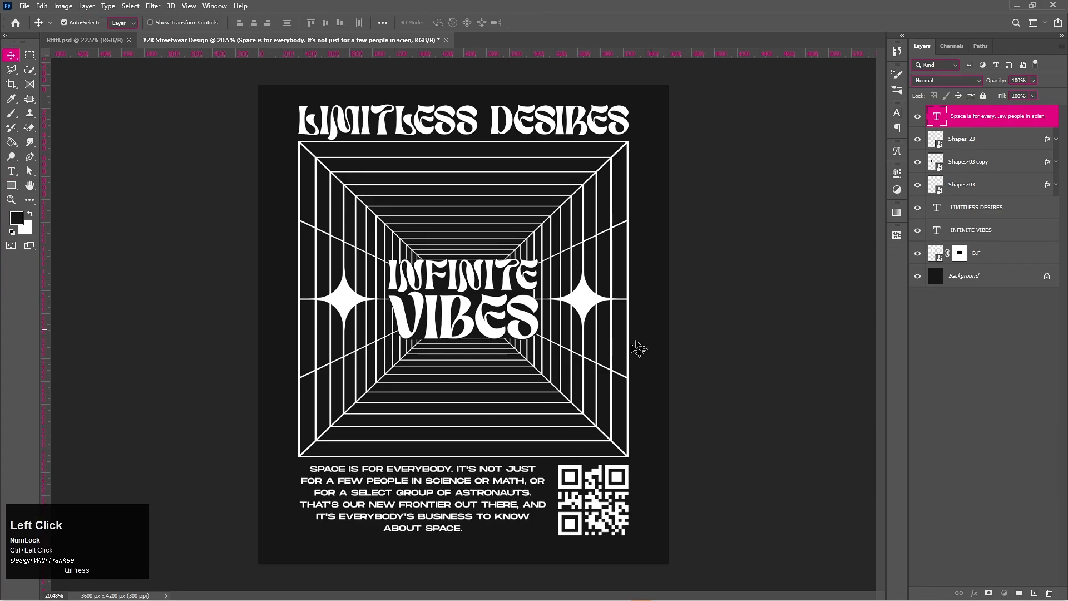
drag(516, 491, 519, 496)
key(shift+Up)
key(shift+Up)
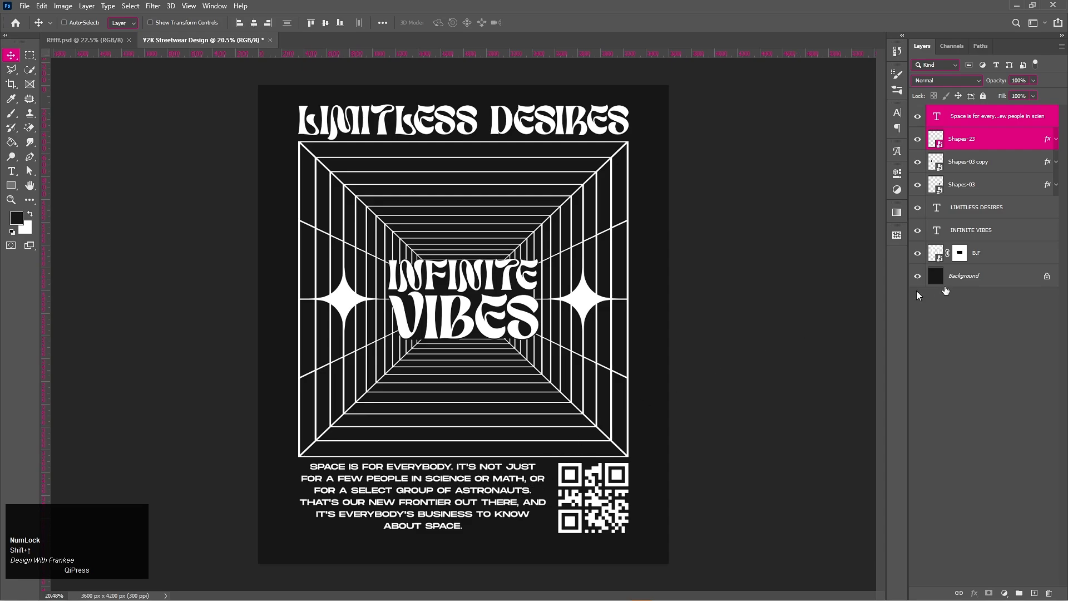
Select every artwork layer above the background and move them straight up about 76 px
click(974, 127)
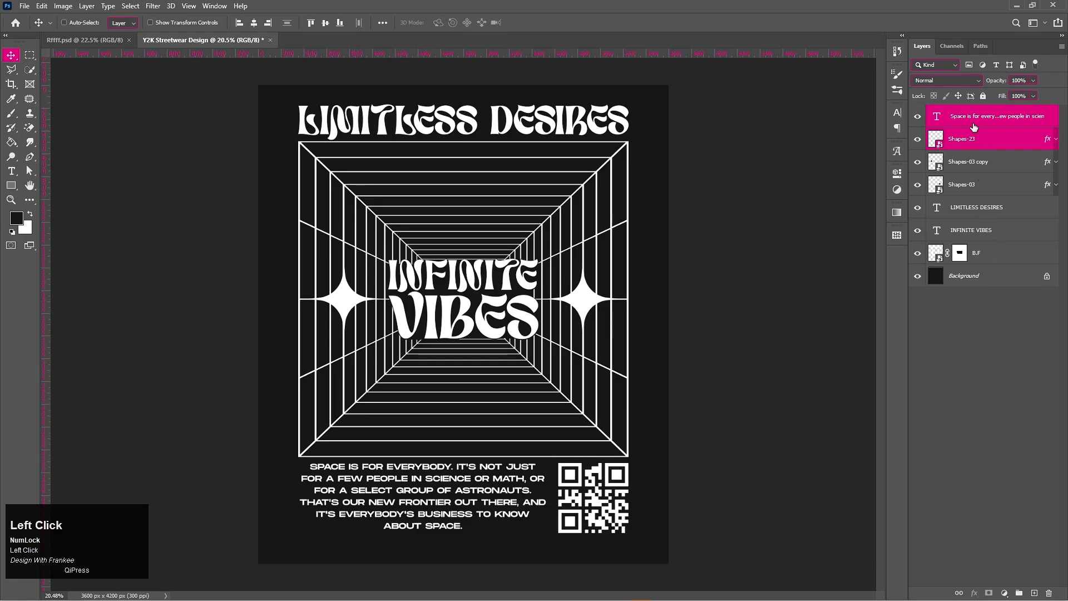
shift+click(980, 254)
drag(393, 366, 392, 362)
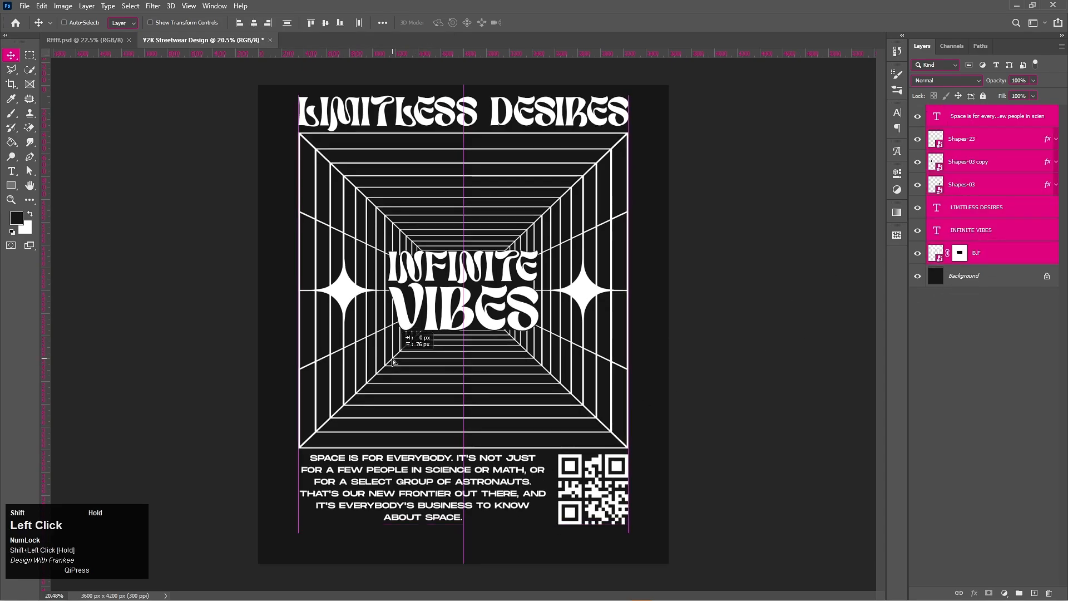
Bring the Global-PNG image from the Y2K Streetwear Design 08 folder into the design above the quote layer
click(983, 118)
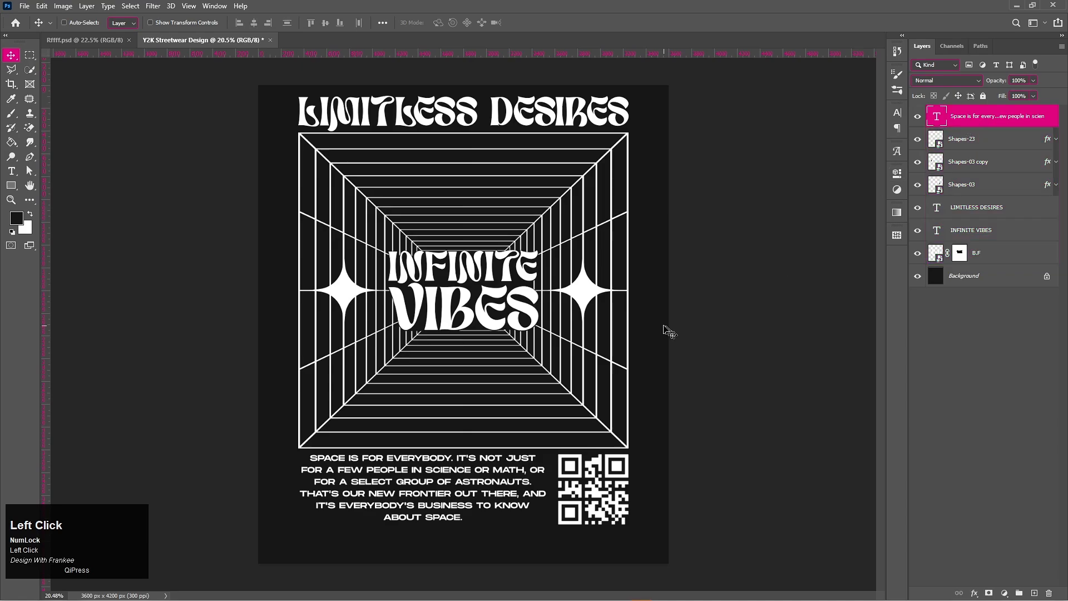
click(496, 592)
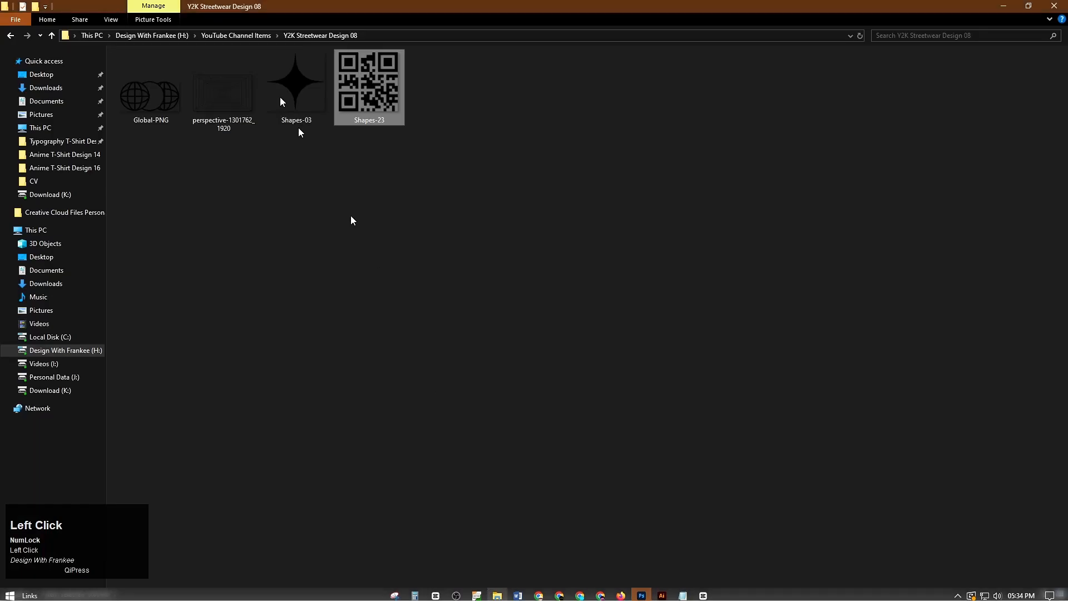
click(150, 105)
drag(148, 103, 469, 456)
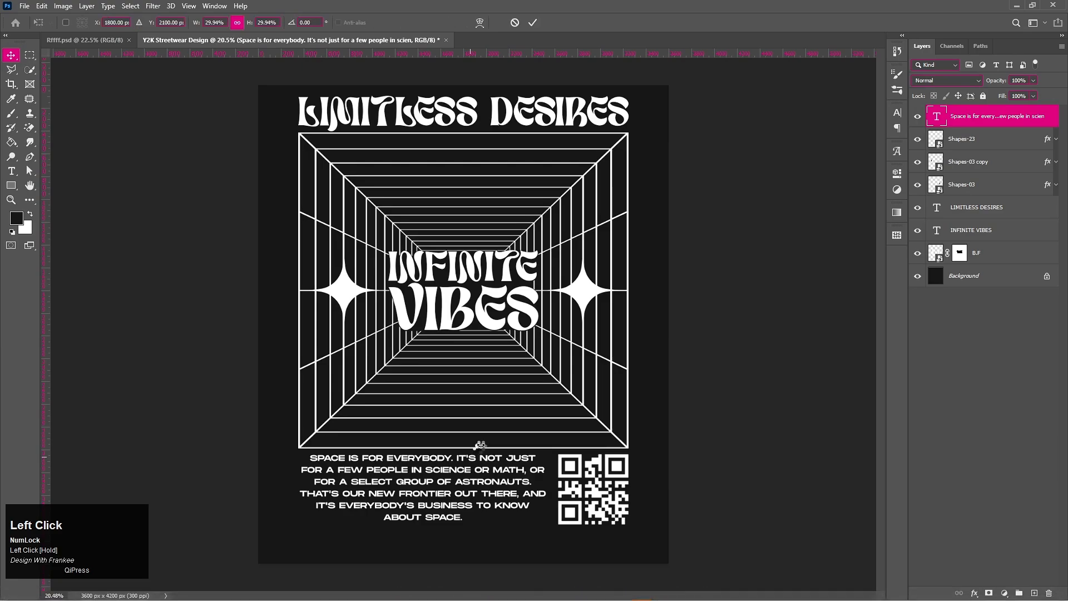
Scale the globe graphic to about 4.06%, centre it below the quote, and copy the QR code's layer effect onto it
drag(671, 326, 457, 543)
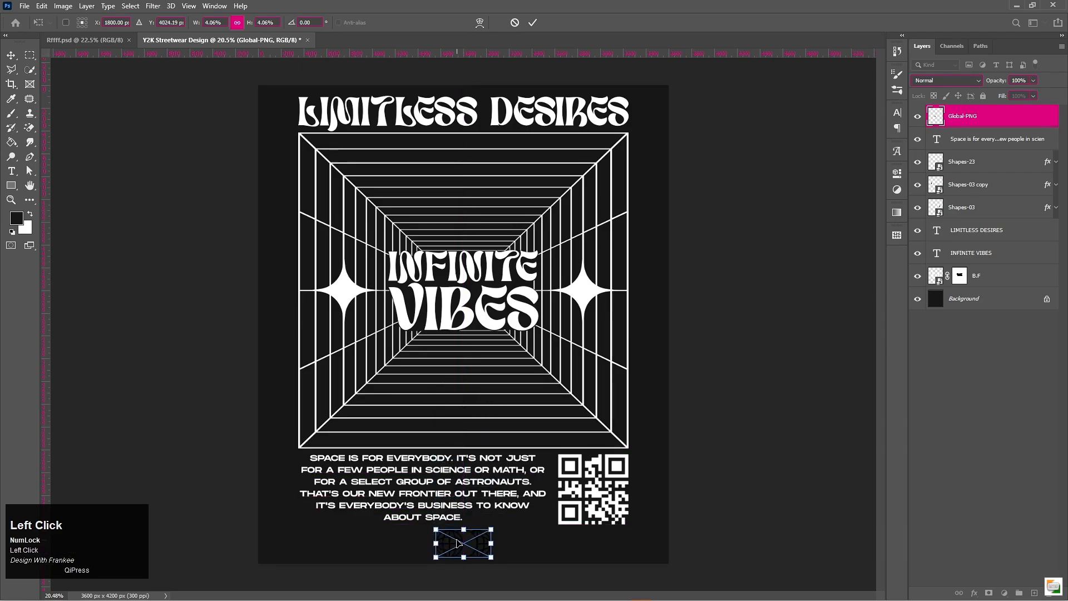
click(502, 490)
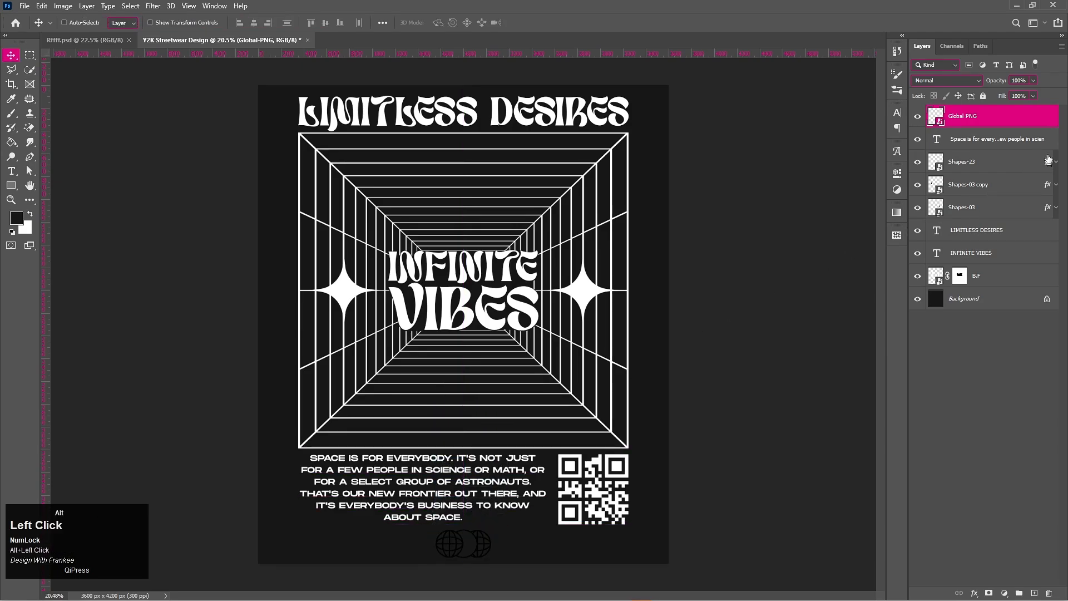
drag(1048, 160, 1049, 117)
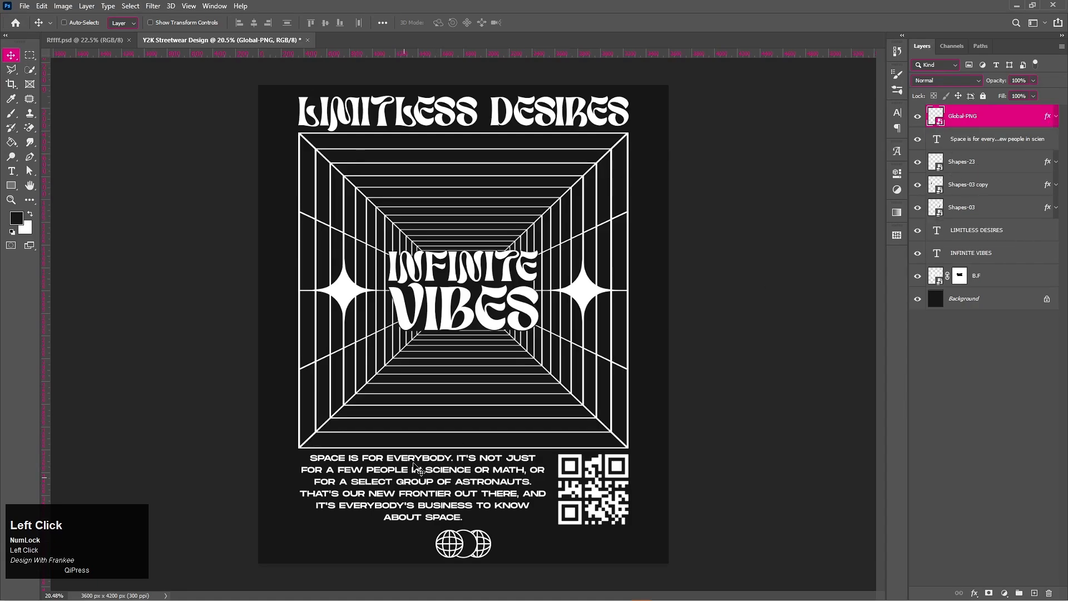
Scale all artwork except the globe graphic and background to about 91.72% and reposition it higher on the canvas
click(968, 139)
shift+click(973, 278)
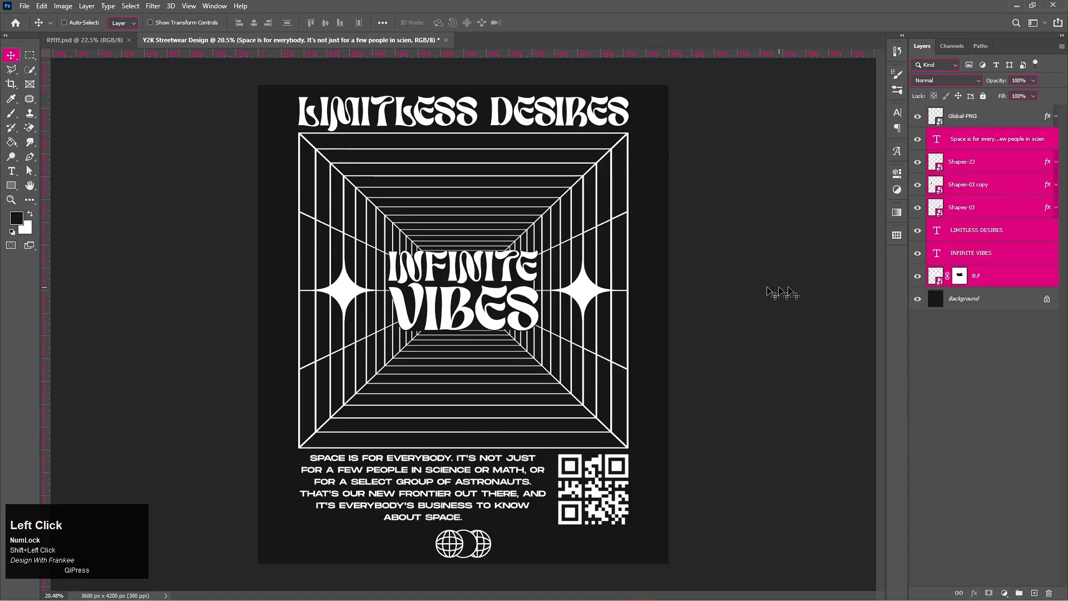
key(ctrl+t)
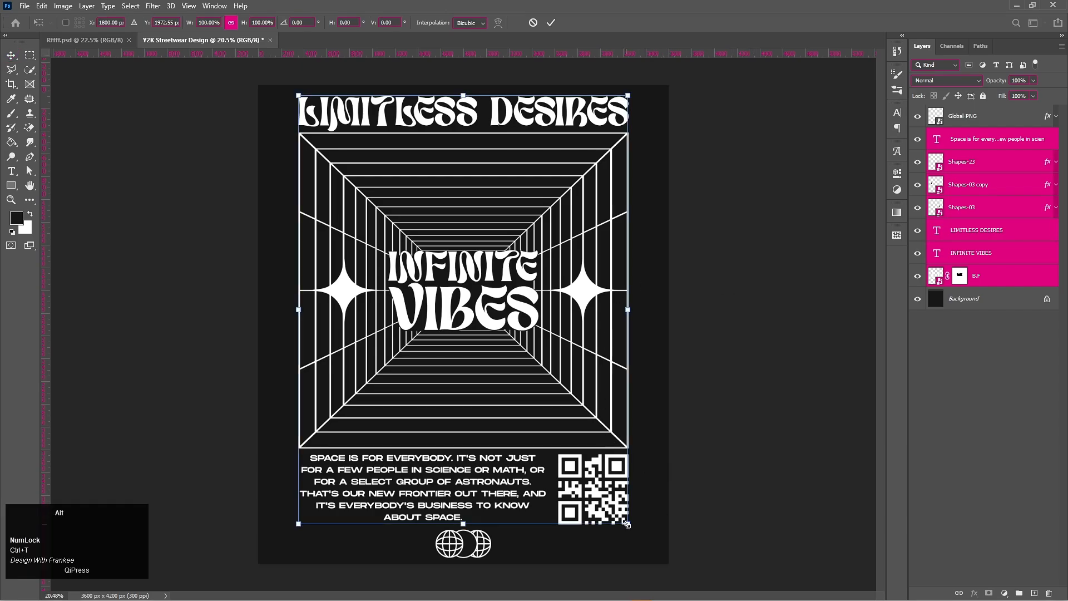
drag(628, 523, 607, 502)
drag(486, 356, 488, 348)
double_click(488, 347)
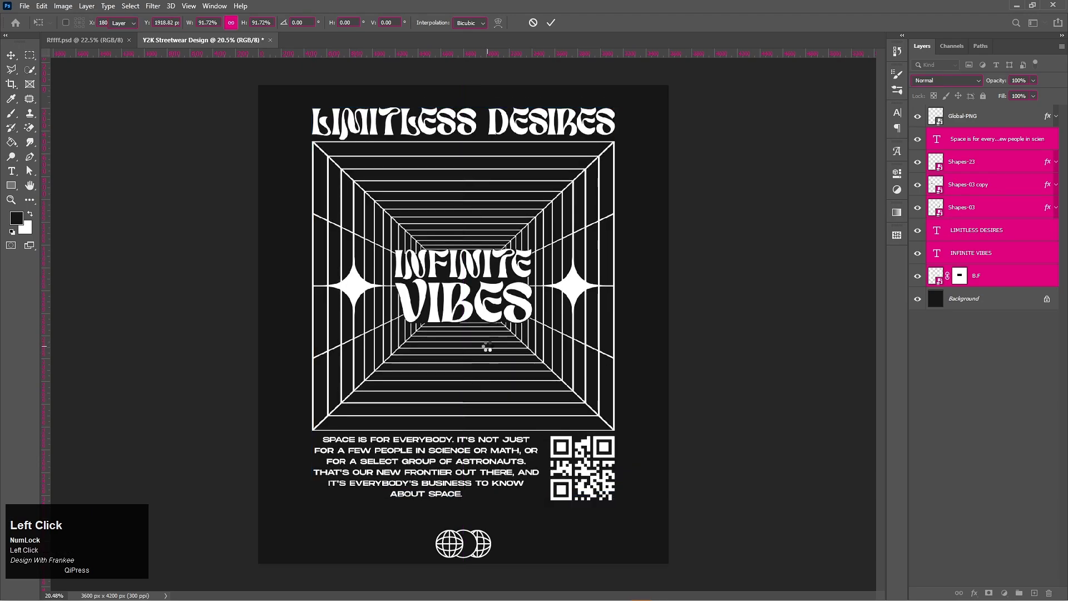
Scale the globe graphic to about 3.31% and move it up close beneath the quote, keeping it horizontally centred
click(1018, 118)
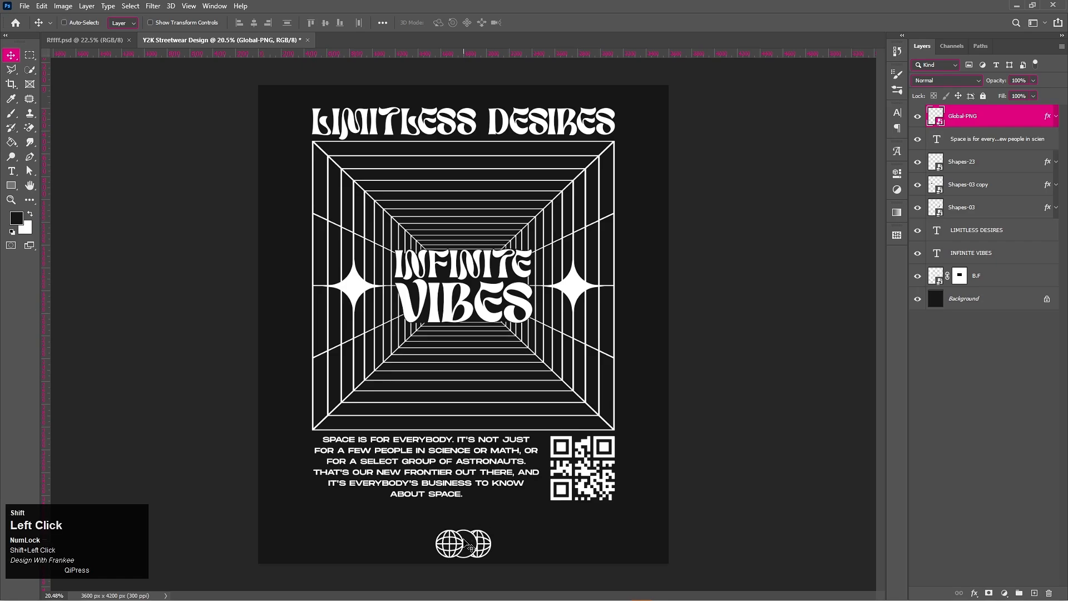
mouse_move(465, 540)
mouse_down()
mouse_move(465, 521)
mouse_move(485, 534)
mouse_up()
key(ctrl+t)
key(Return)
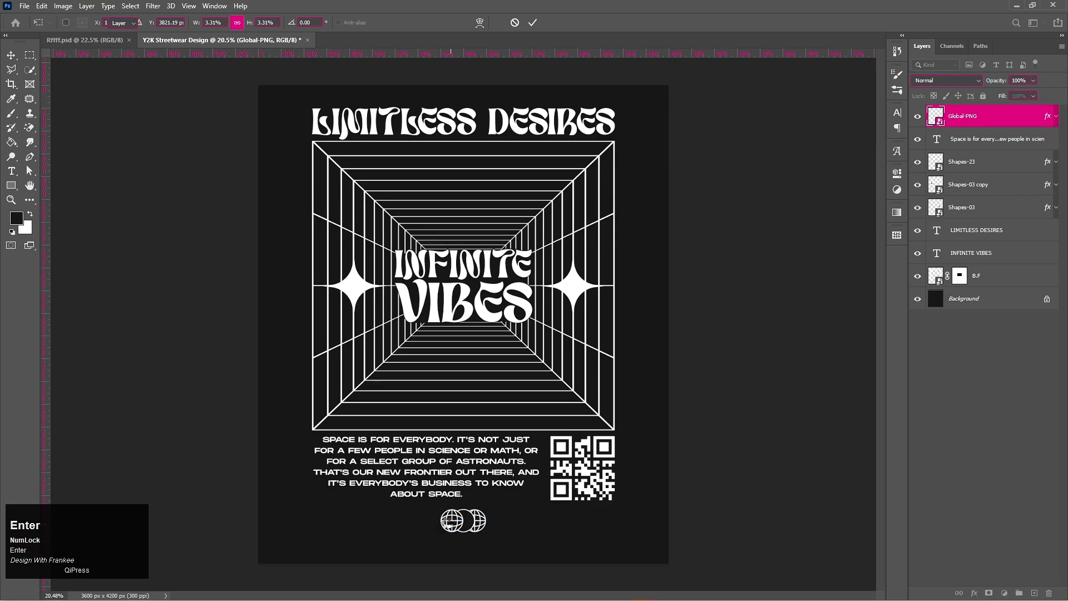
key(shift+Up)
key(shift+Up)
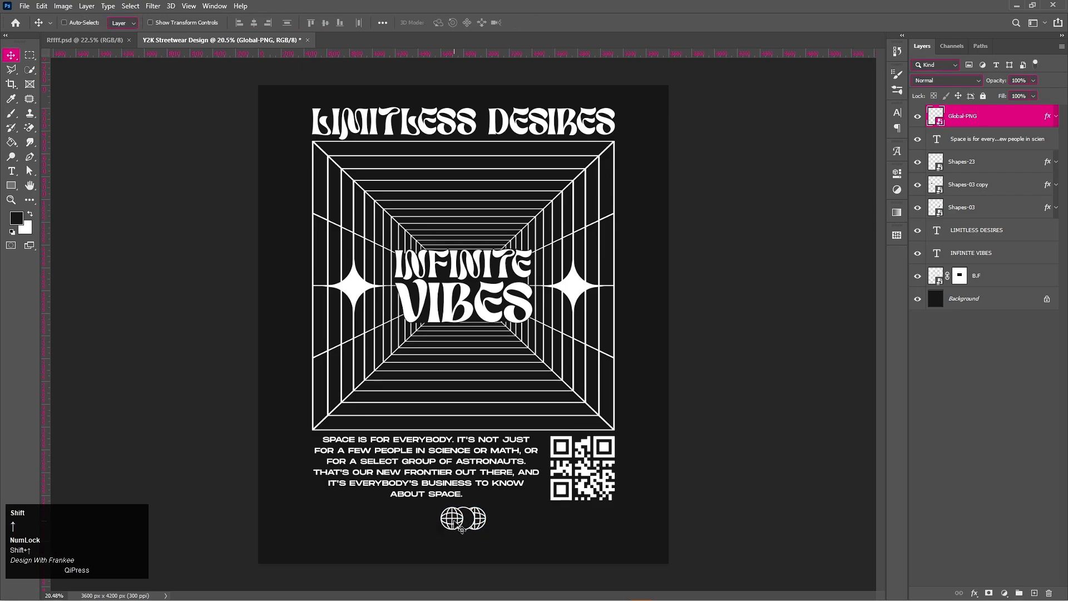
Group all artwork layers above the background and create a merged duplicate of the group
shift+click(999, 282)
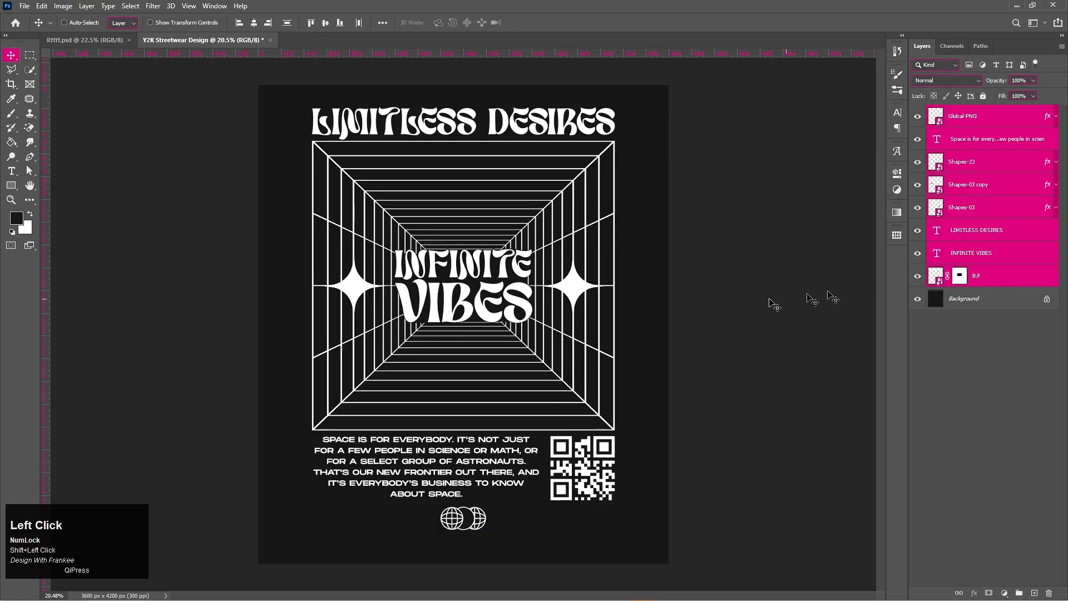
key(ctrl+g)
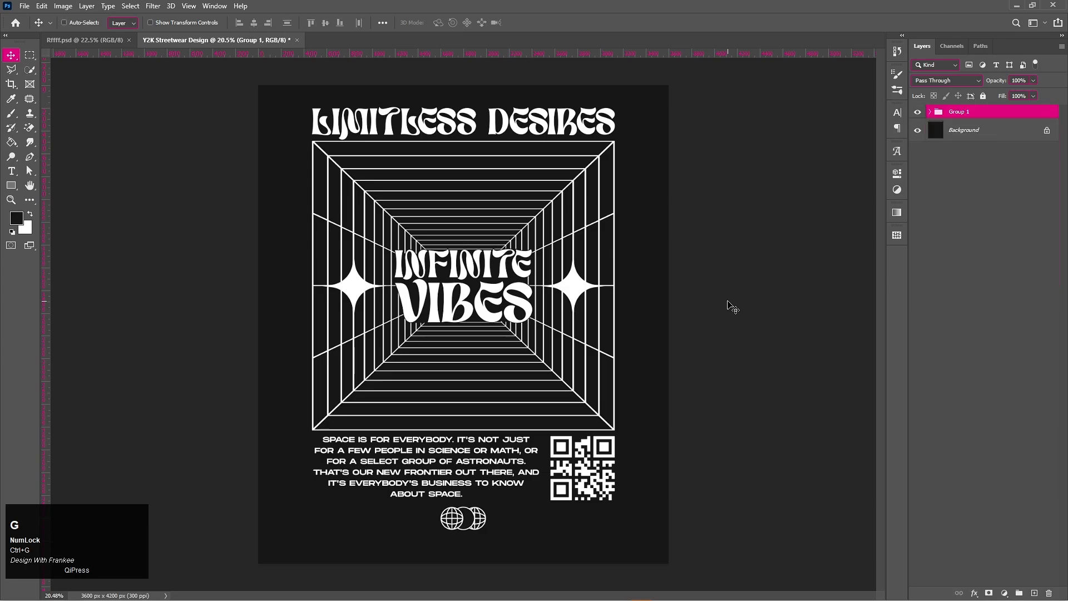
key(ctrl+j)
key(ctrl+e)
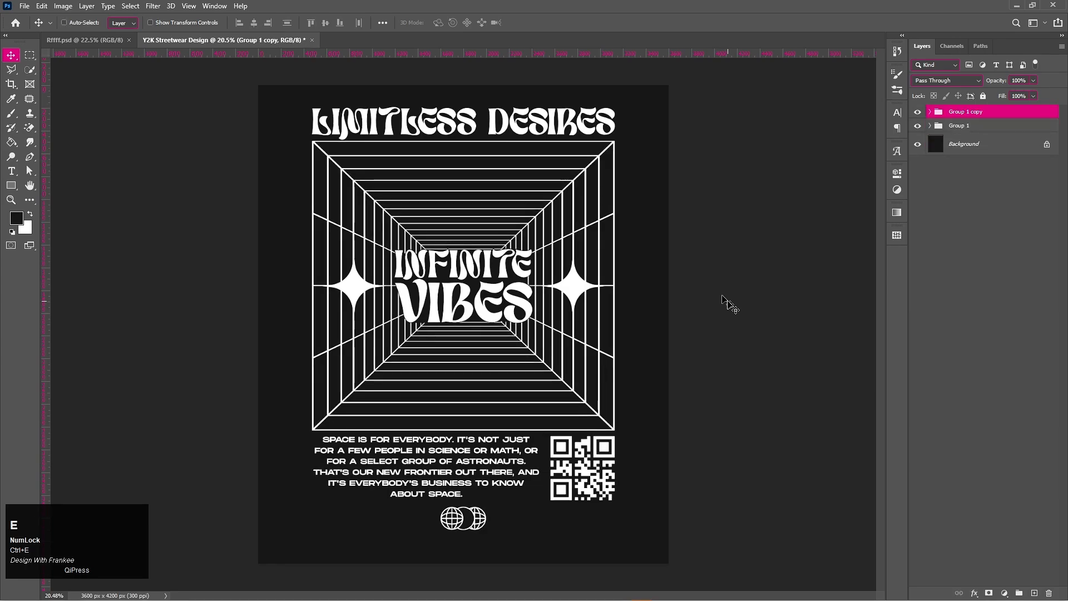
Hide the original group and convert the merged copy to a smart object
click(917, 134)
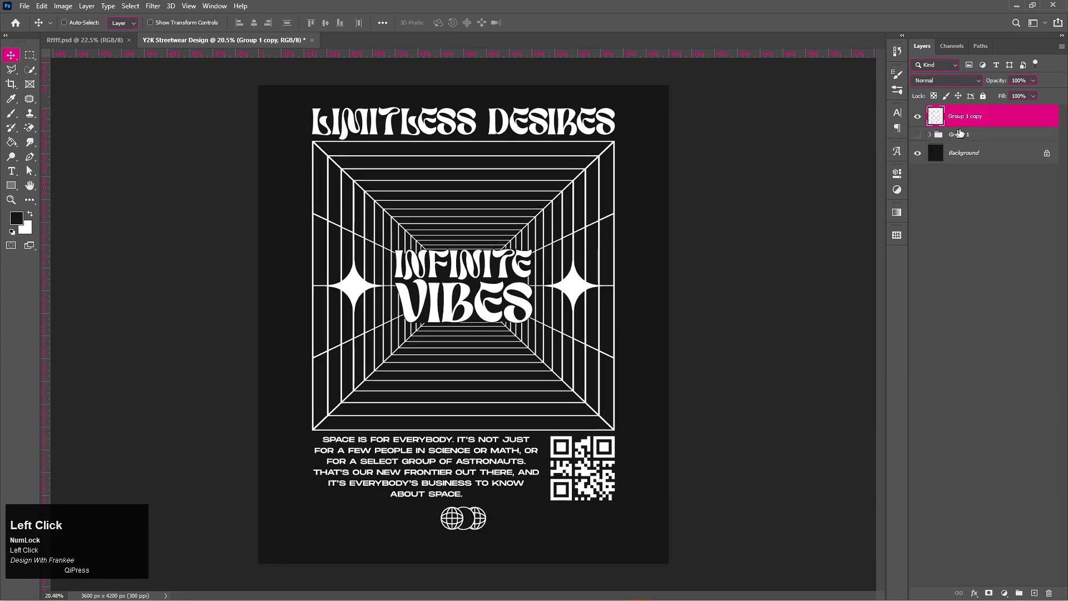
right_click(975, 124)
click(943, 265)
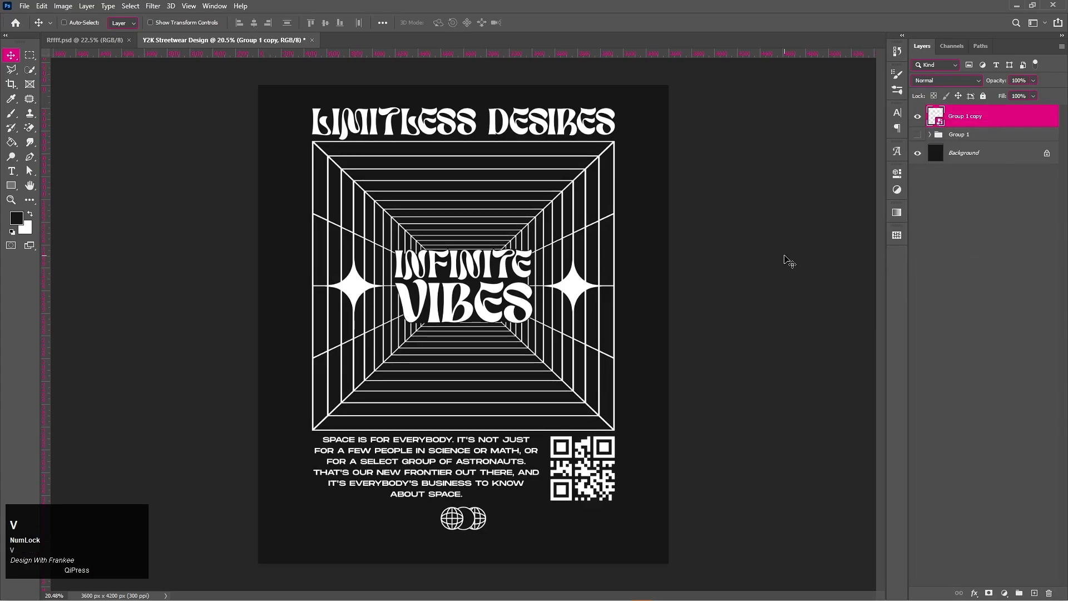
Scale the merged artwork to about 102.94% and centre it vertically on the canvas
key(ctrl+t)
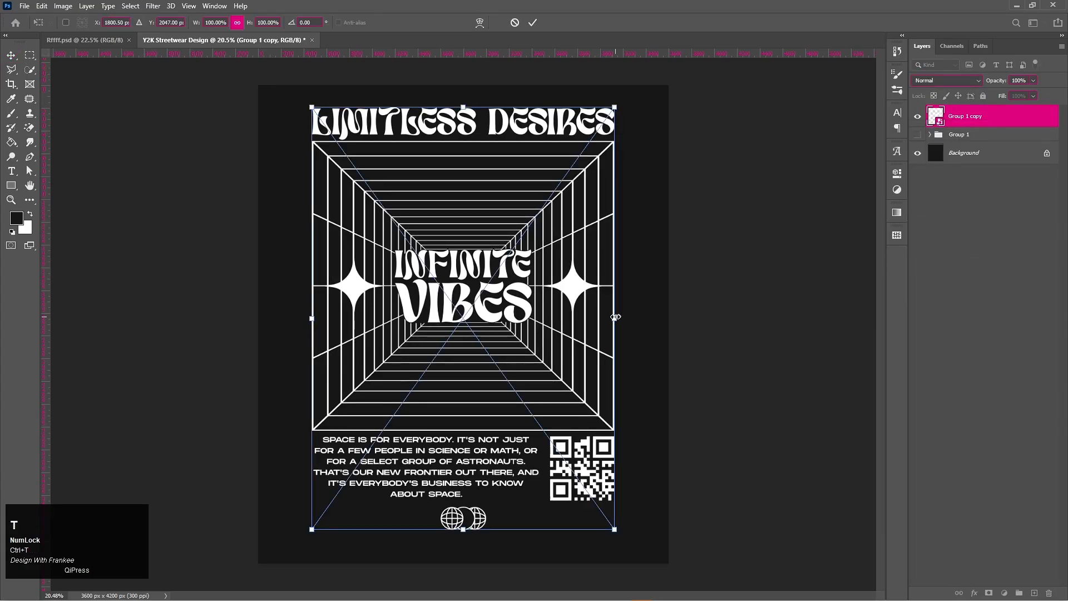
drag(640, 301, 644, 300)
drag(495, 282, 492, 288)
key(Escape)
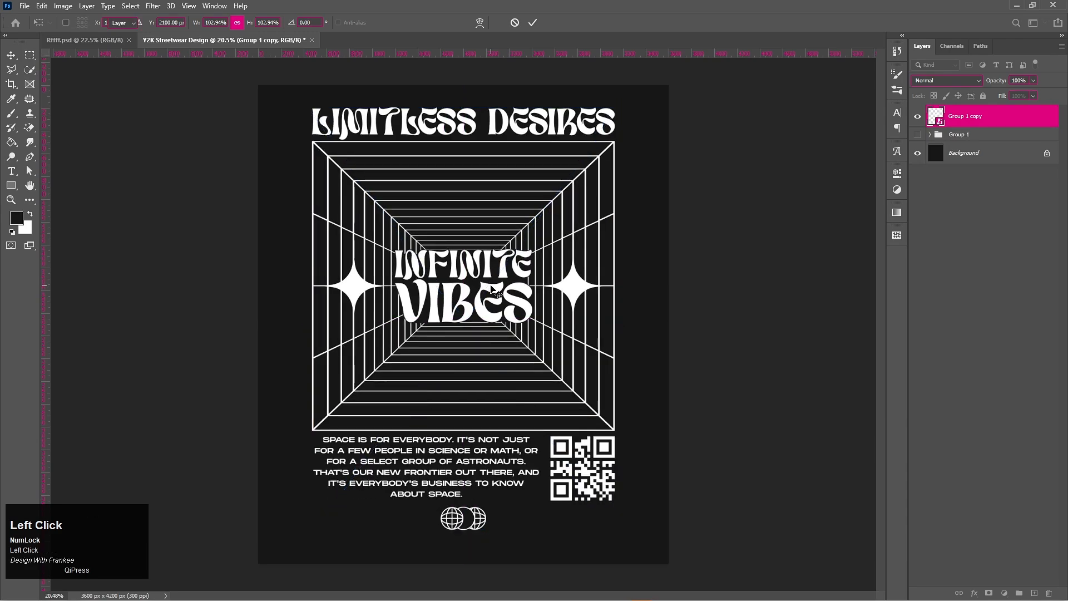
Fit the whole canvas in view and check the merged artwork by toggling its visibility off and on
key(ctrl+0)
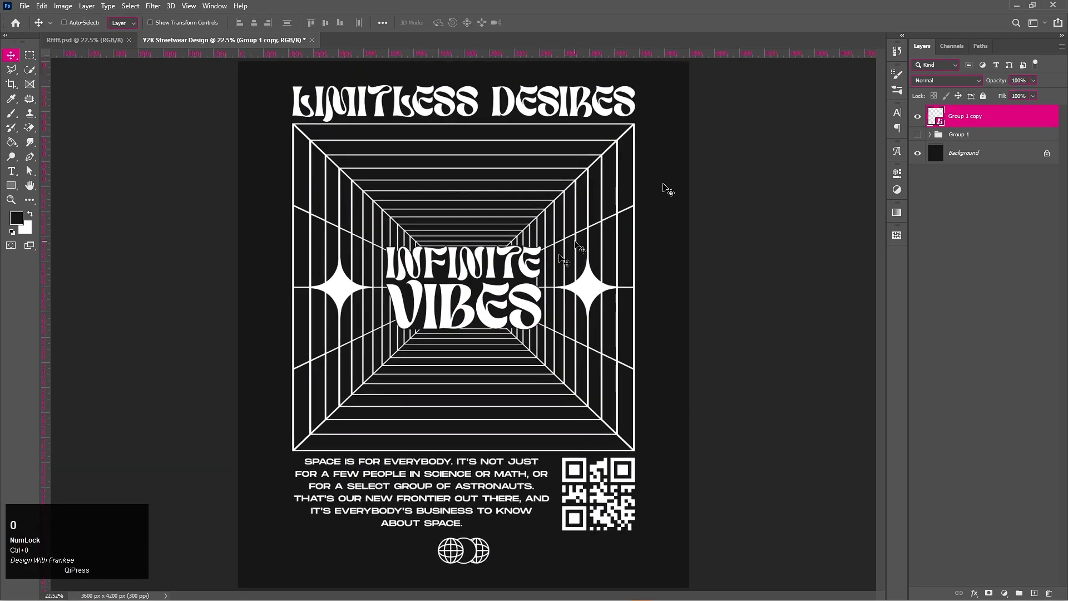
click(917, 117)
click(917, 117)
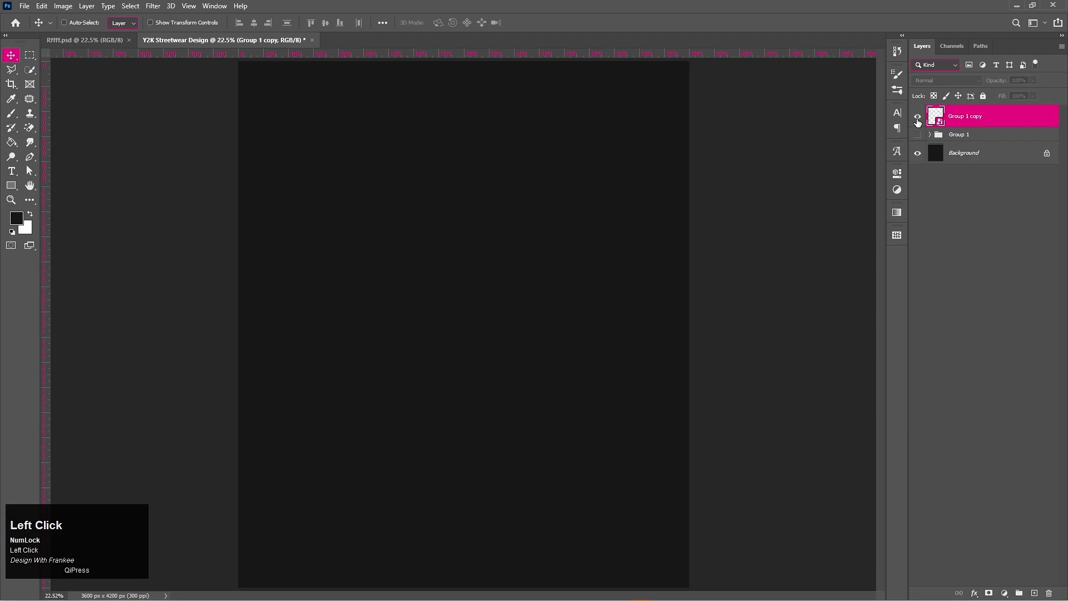